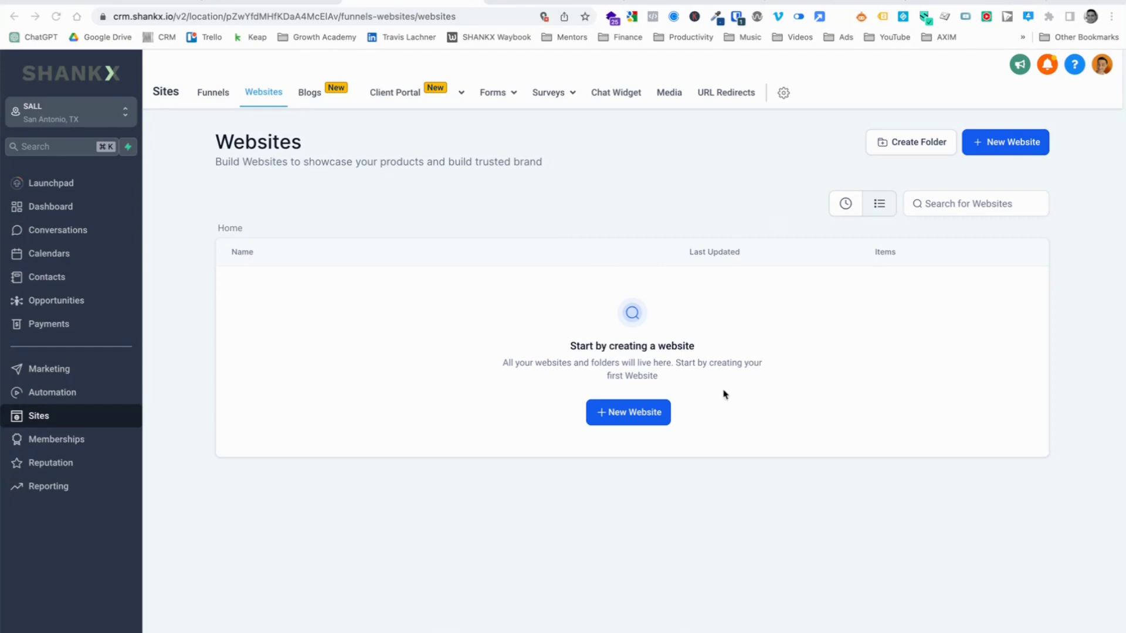
Step: Start a new website from a prebuilt template and continue to the Template Library
click(628, 414)
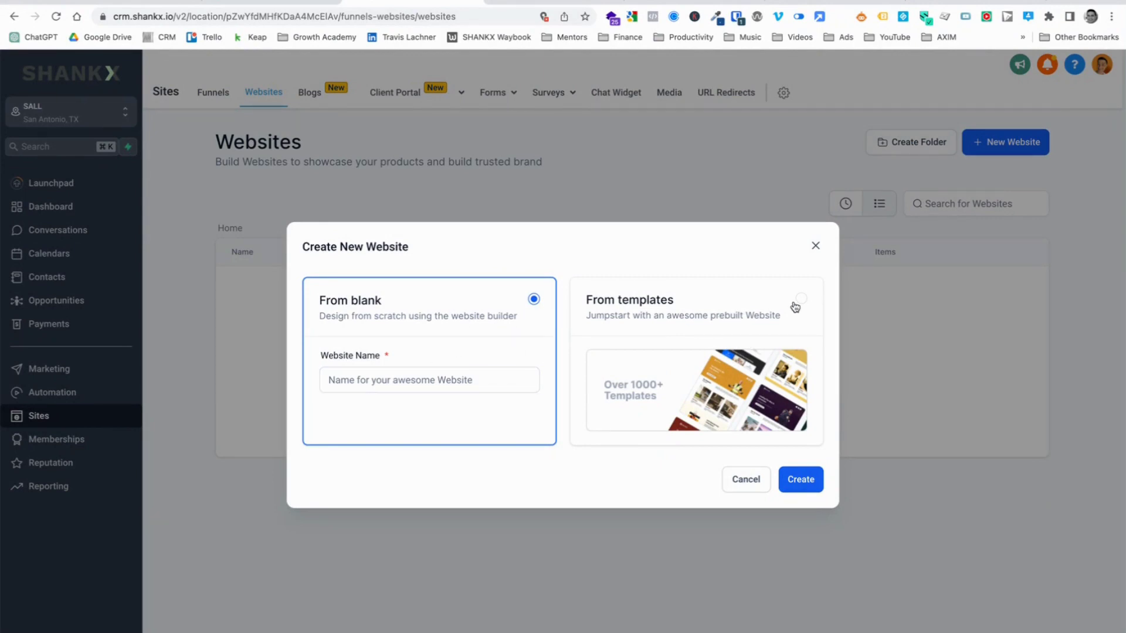
click(813, 306)
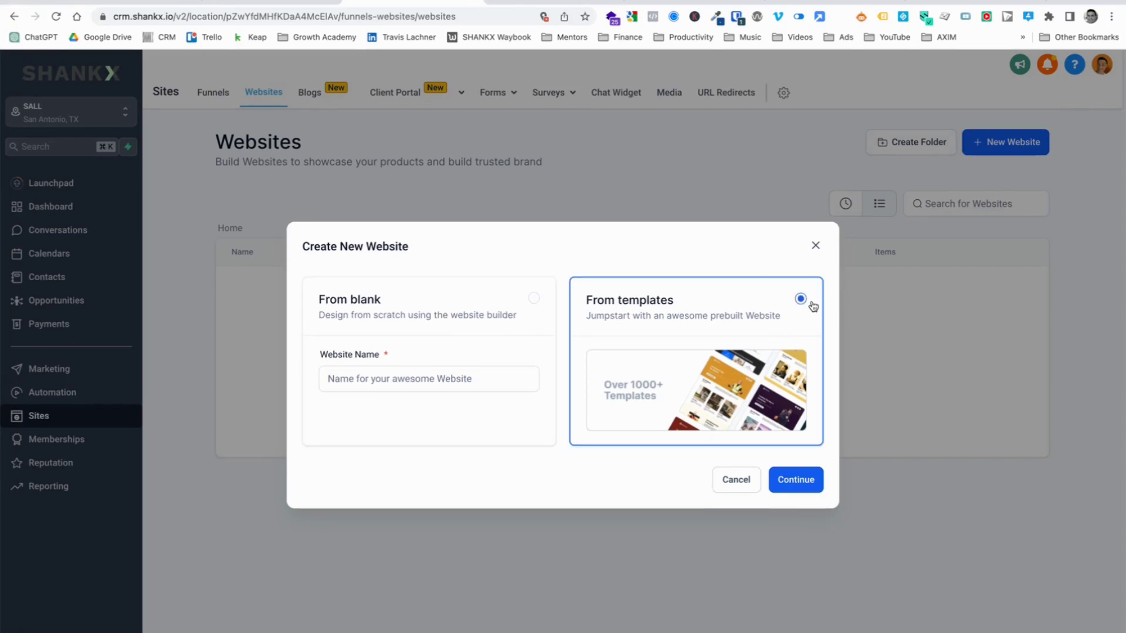
click(800, 480)
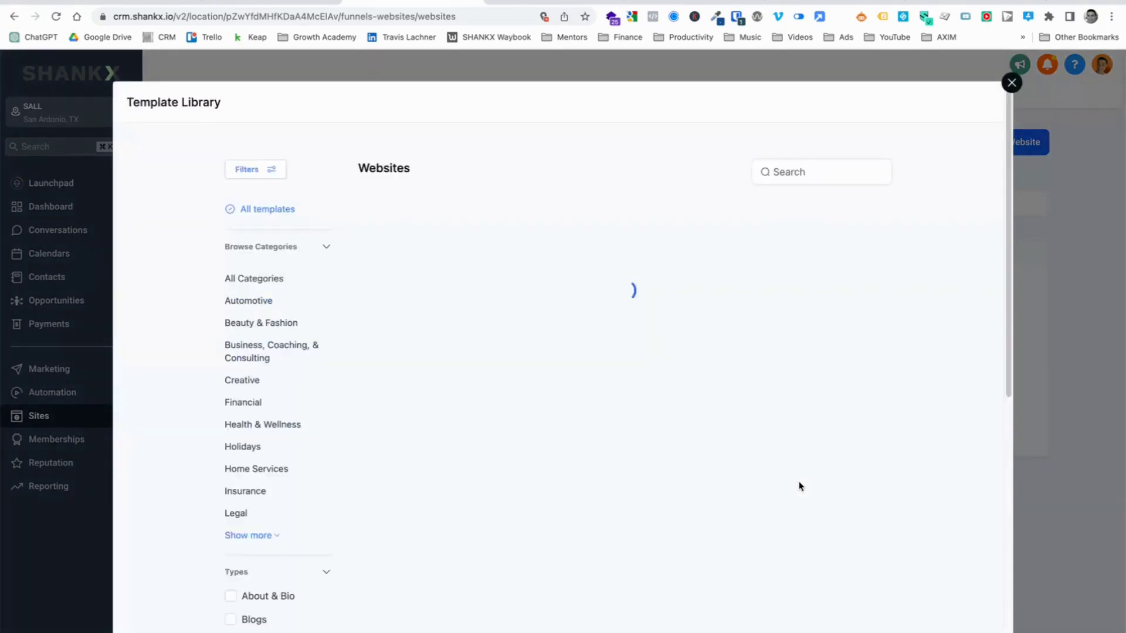
Step: Search the Template Library for 'medical', replacing the first 'healthcare' search, to find Medical Healthia
click(785, 170)
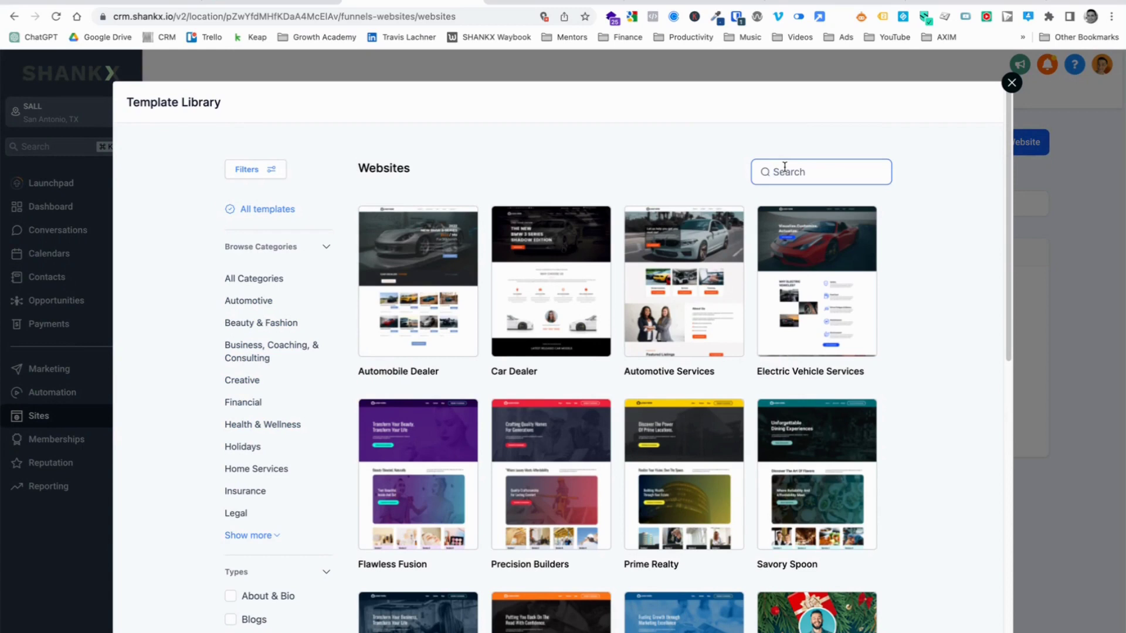
text(healthcare)
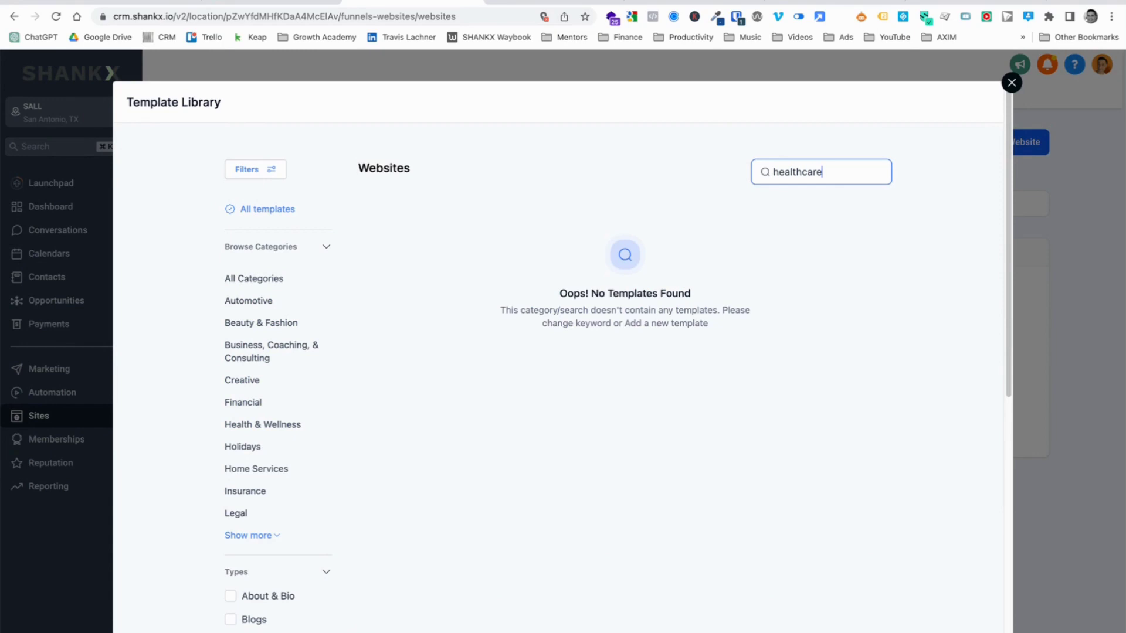
key(BackSpace)
key(BackSpace)
key(BackSpace)
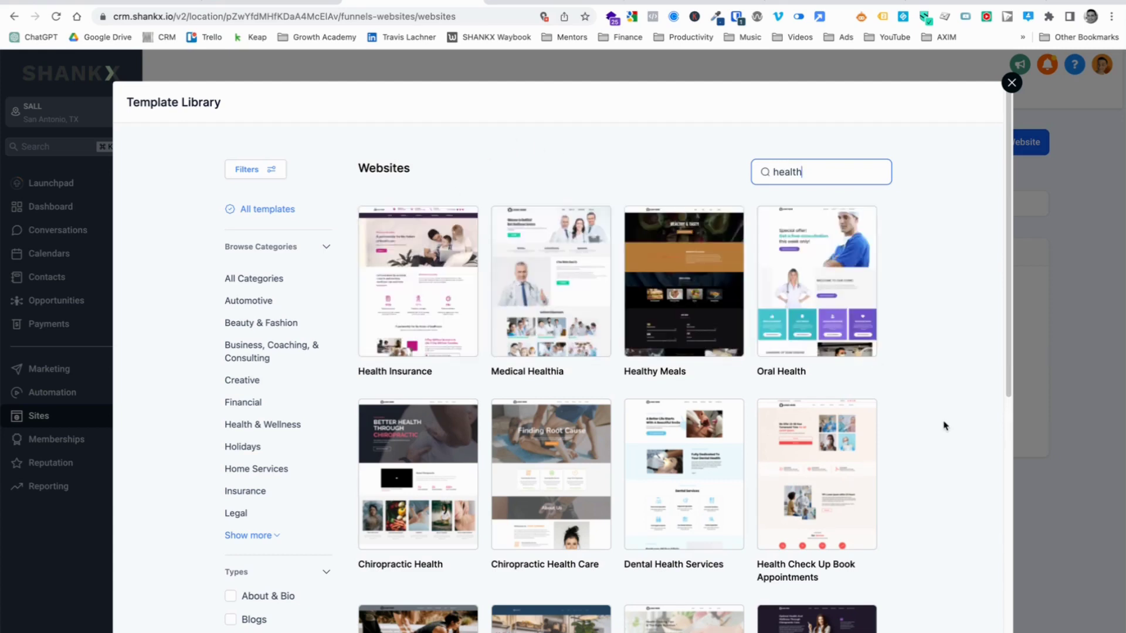
scroll(944, 425, down, 7)
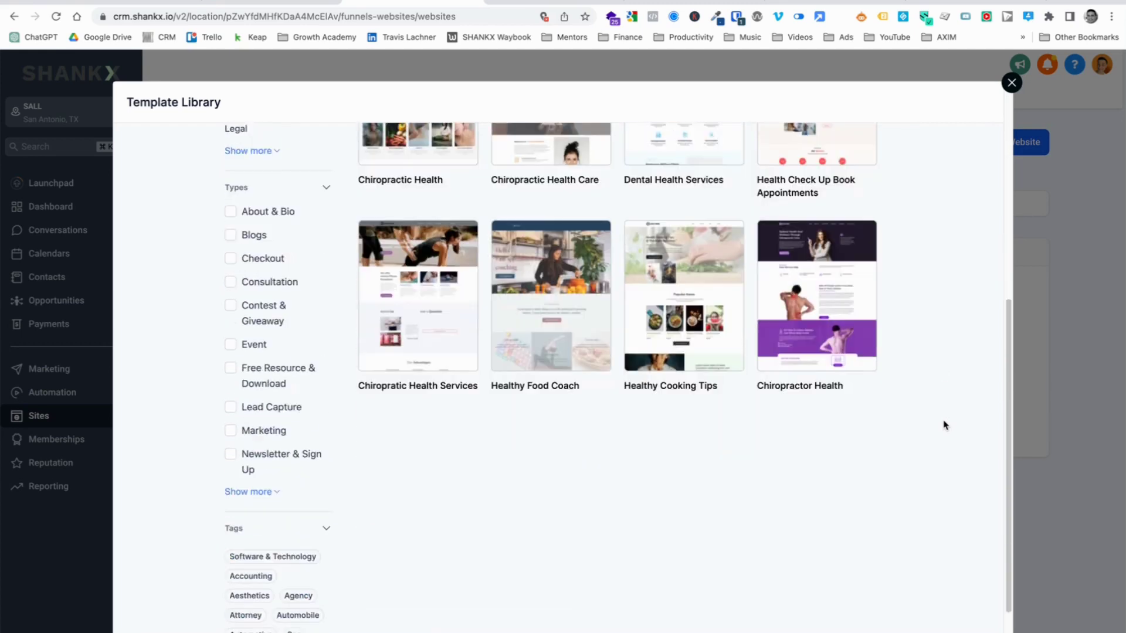
scroll(944, 425, up, 4)
scroll(944, 425, up, 1)
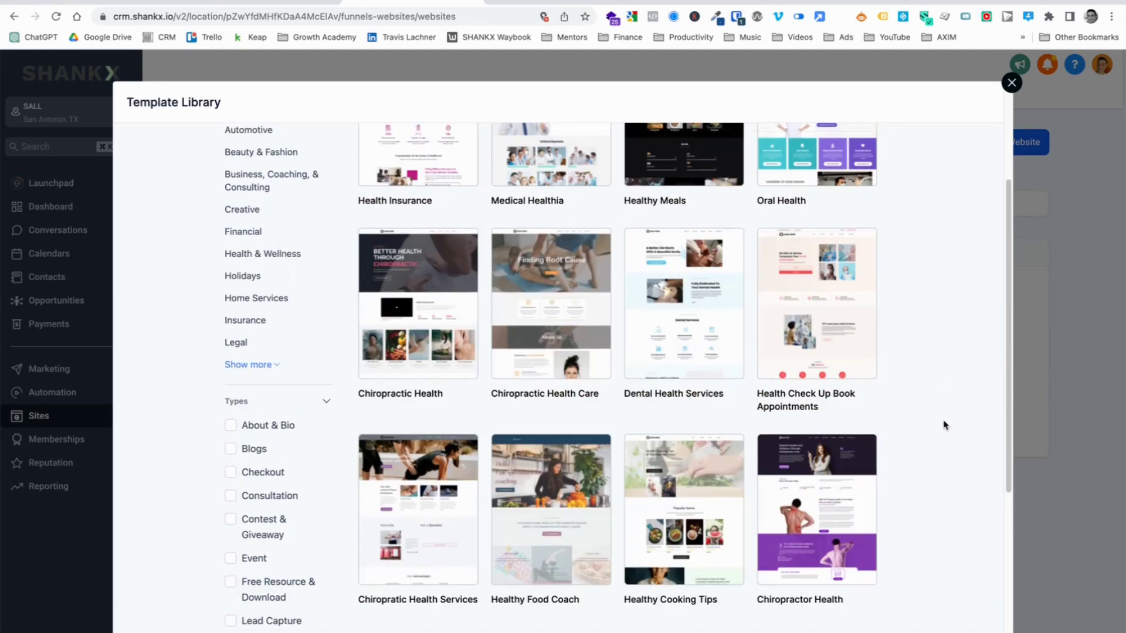
scroll(944, 425, up, 2)
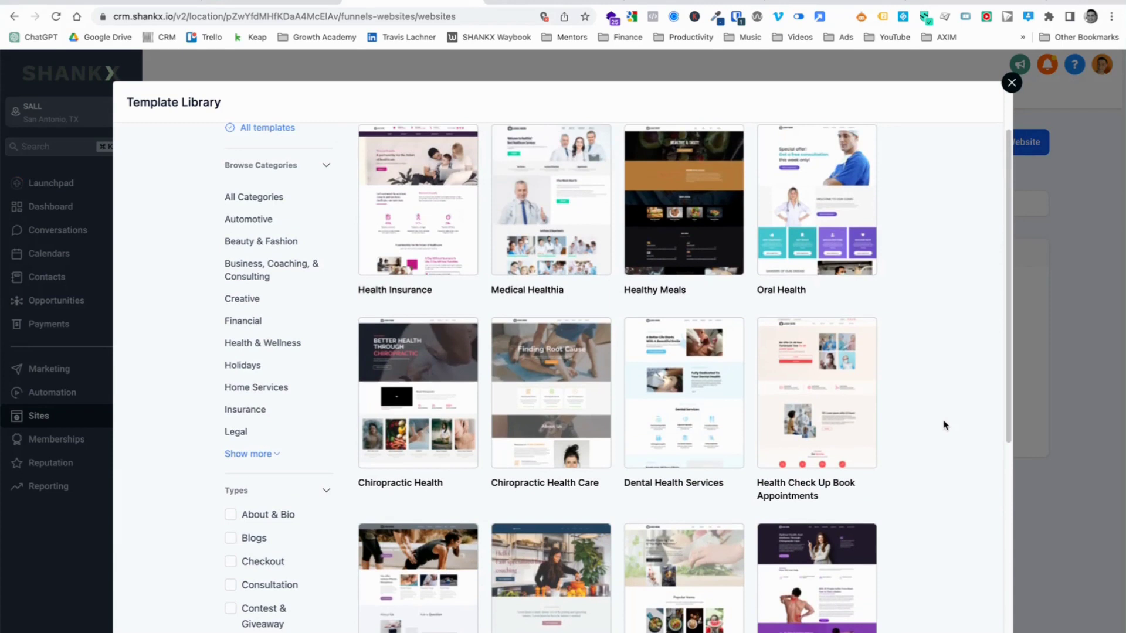
scroll(944, 425, up, 1)
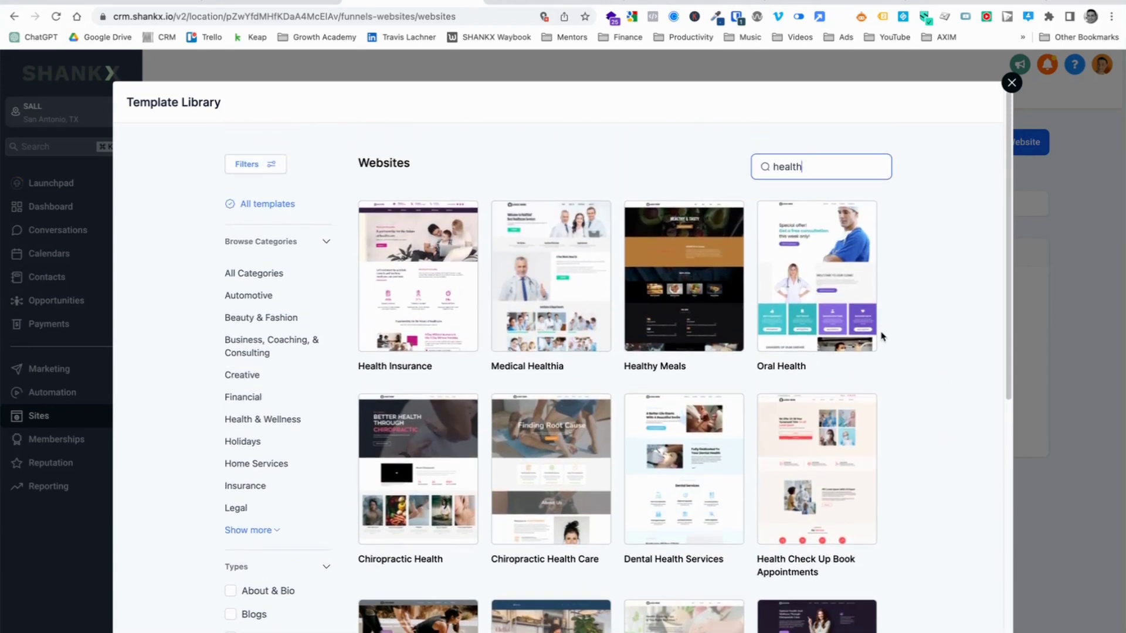
drag(821, 166, 741, 166)
text(me)
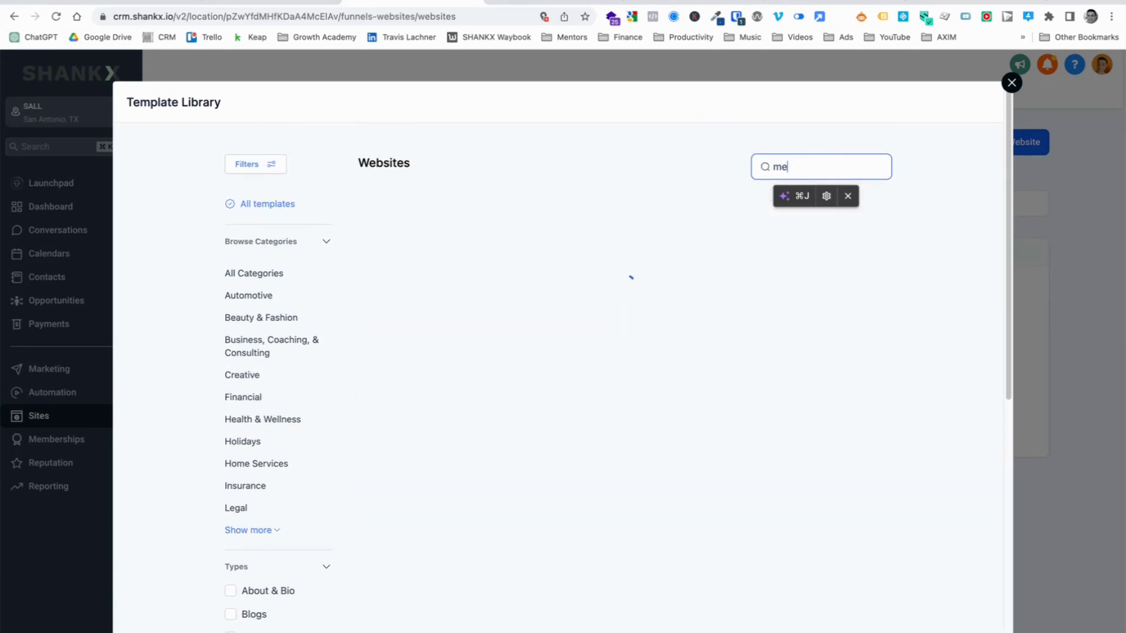
text(dical)
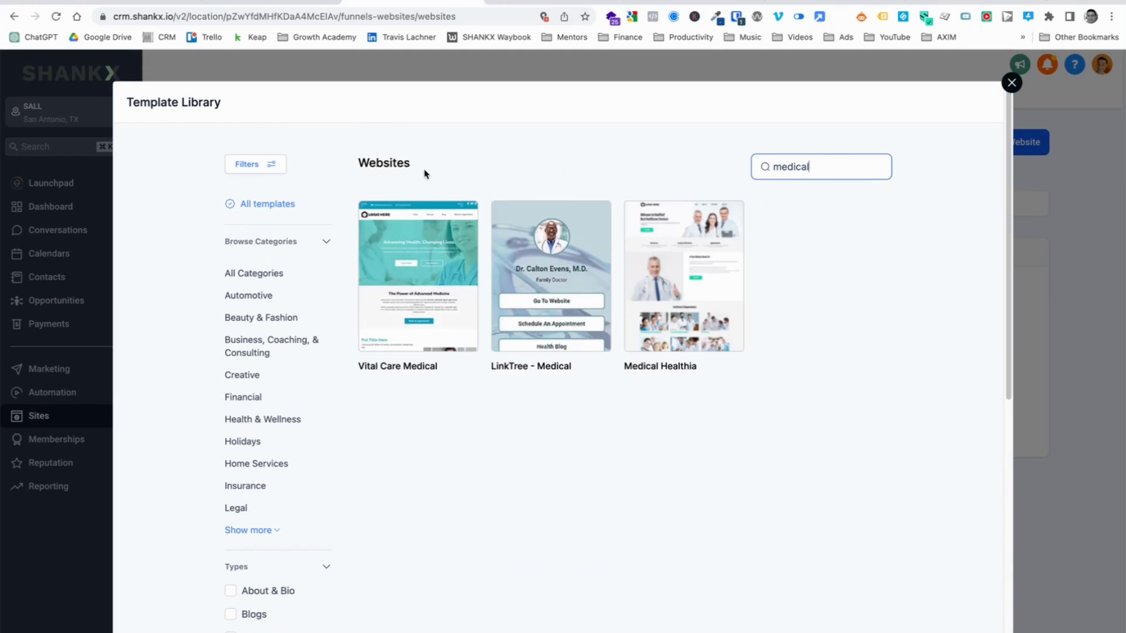
mouse_move(450, 300)
Step: Preview the Medical Healthia template and scroll through it
mouse_move(684, 268)
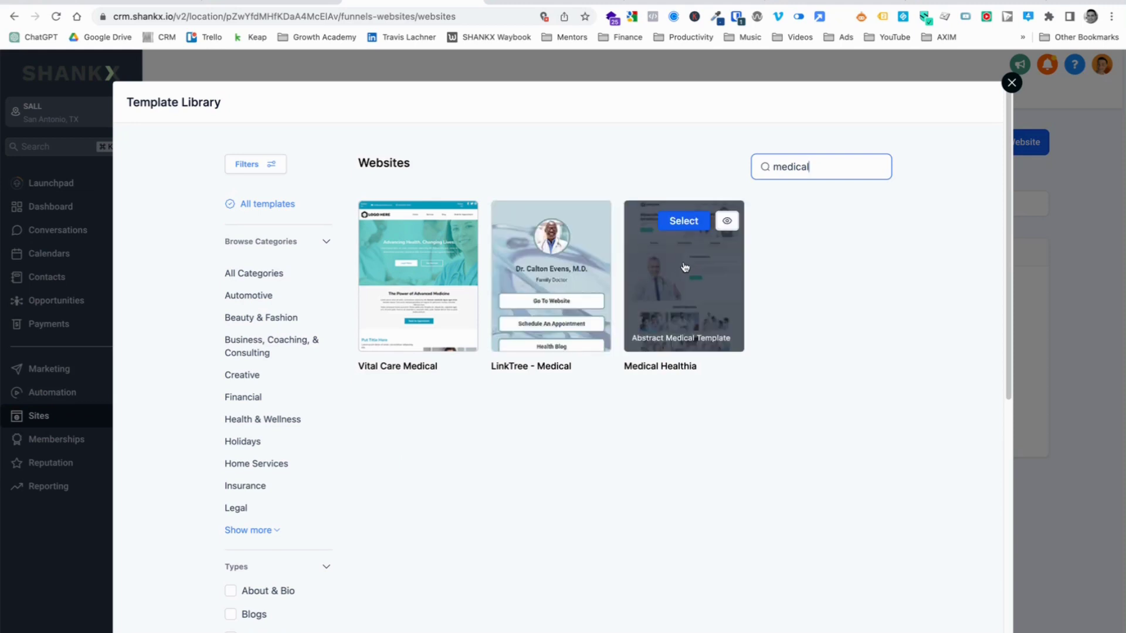
click(727, 222)
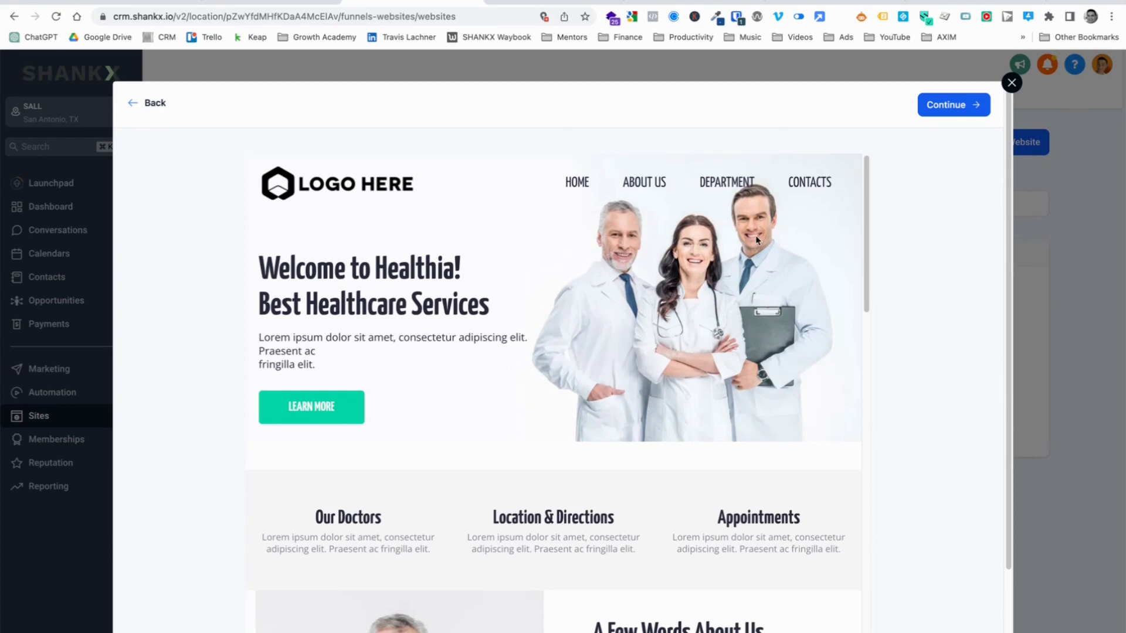
scroll(749, 360, down, 3)
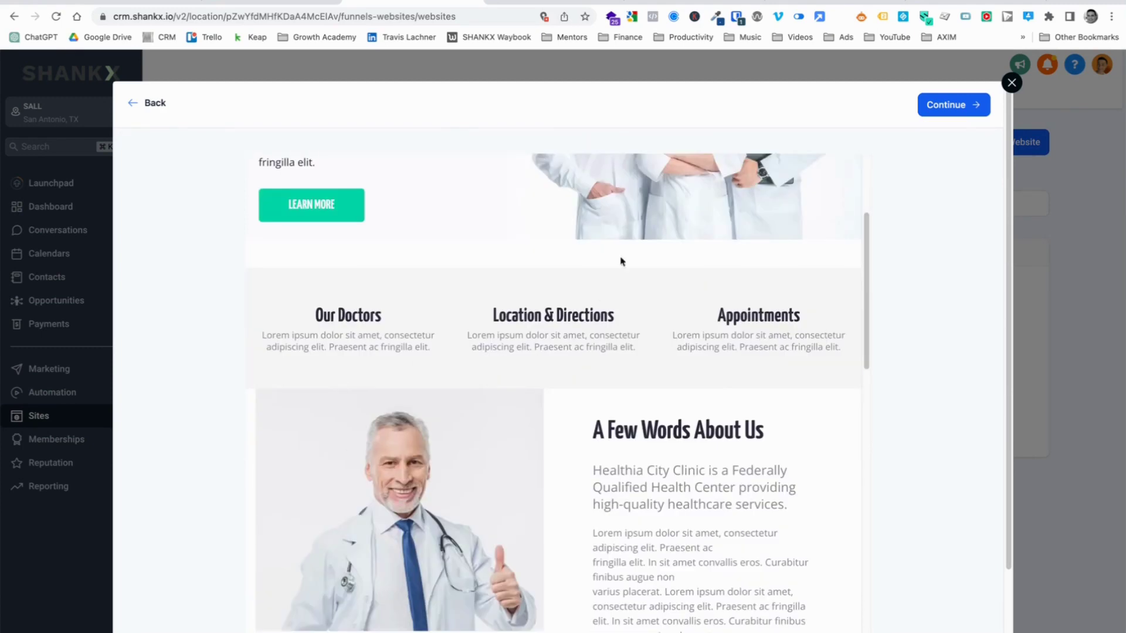
scroll(622, 262, up, 3)
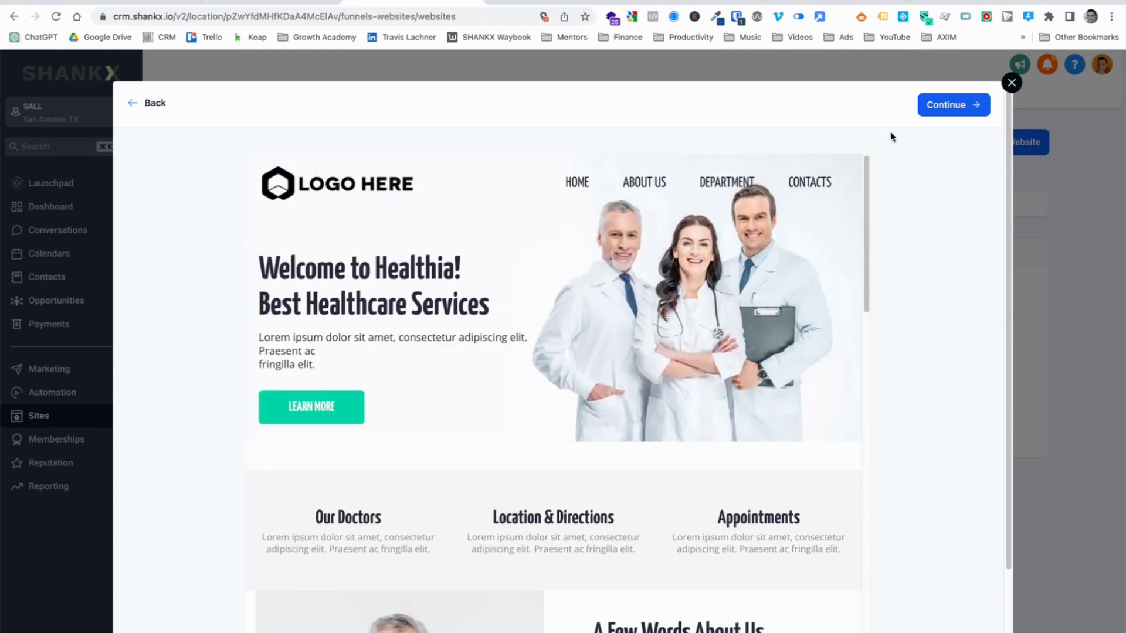
Step: Accept the usage terms and get the Medical Healthia template
click(966, 108)
click(743, 138)
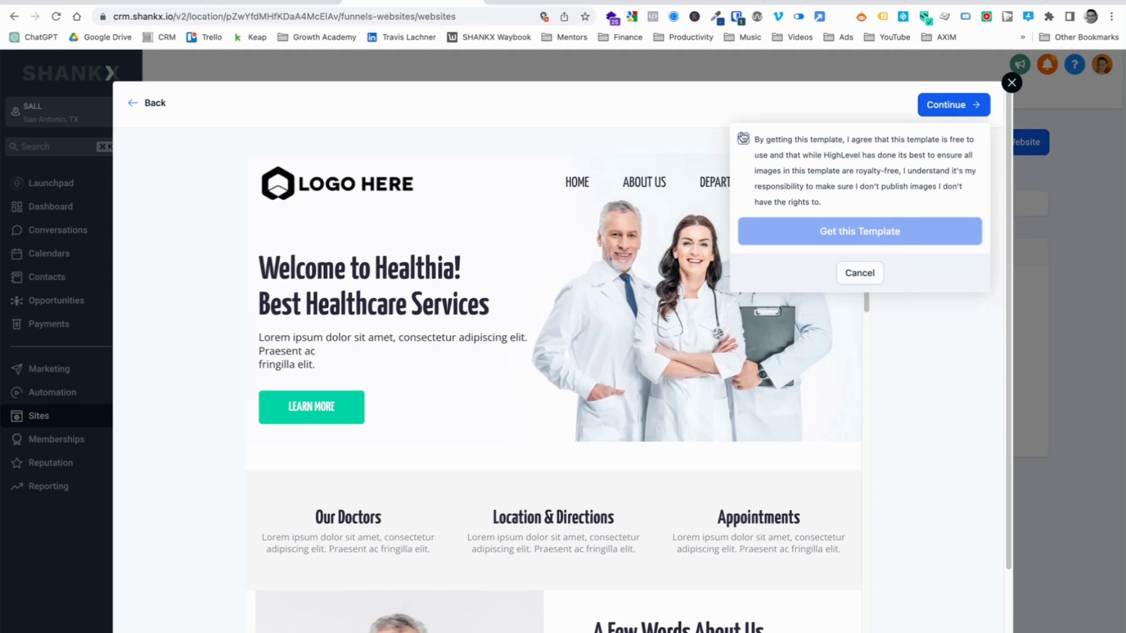
click(866, 235)
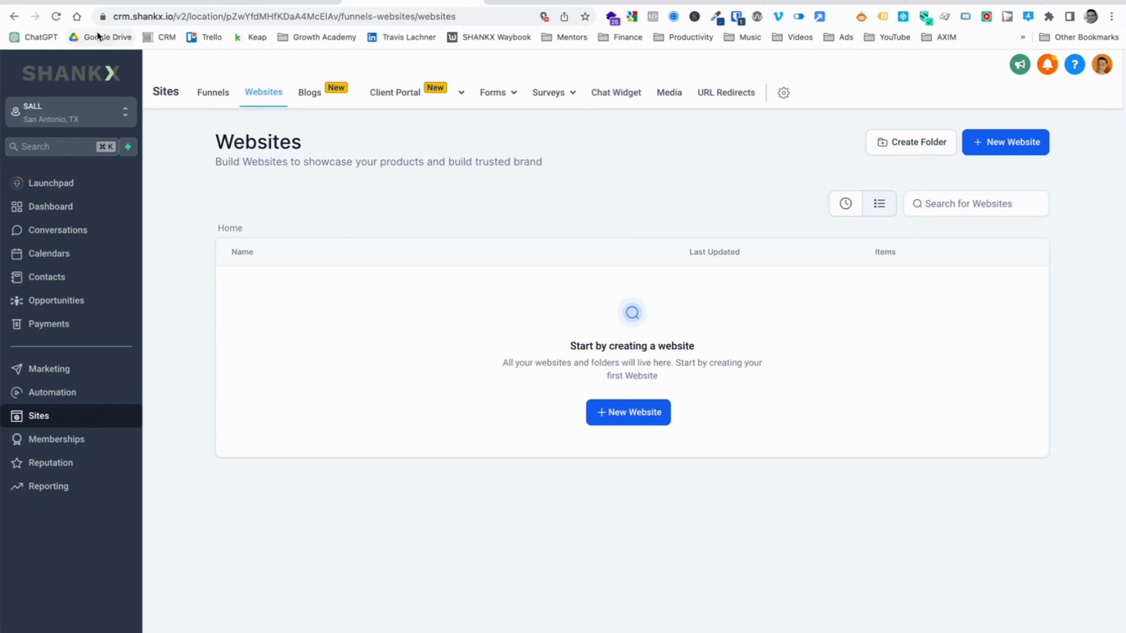
Step: Reload, open Medical Template, ignore the phone banner, and edit its home page in the same tab
click(56, 17)
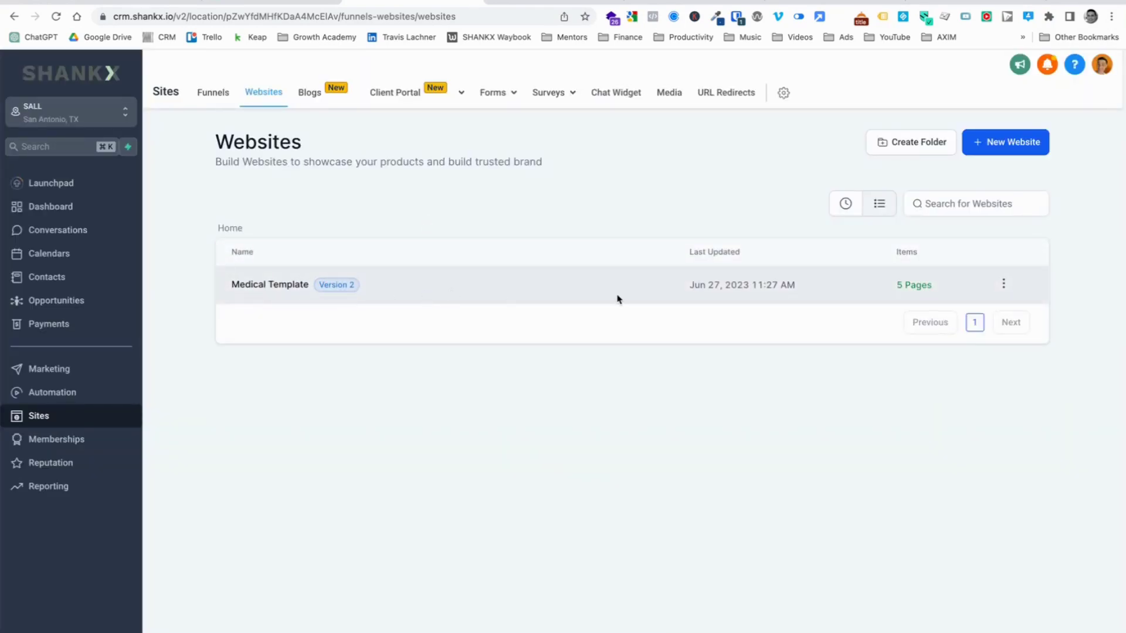
click(275, 286)
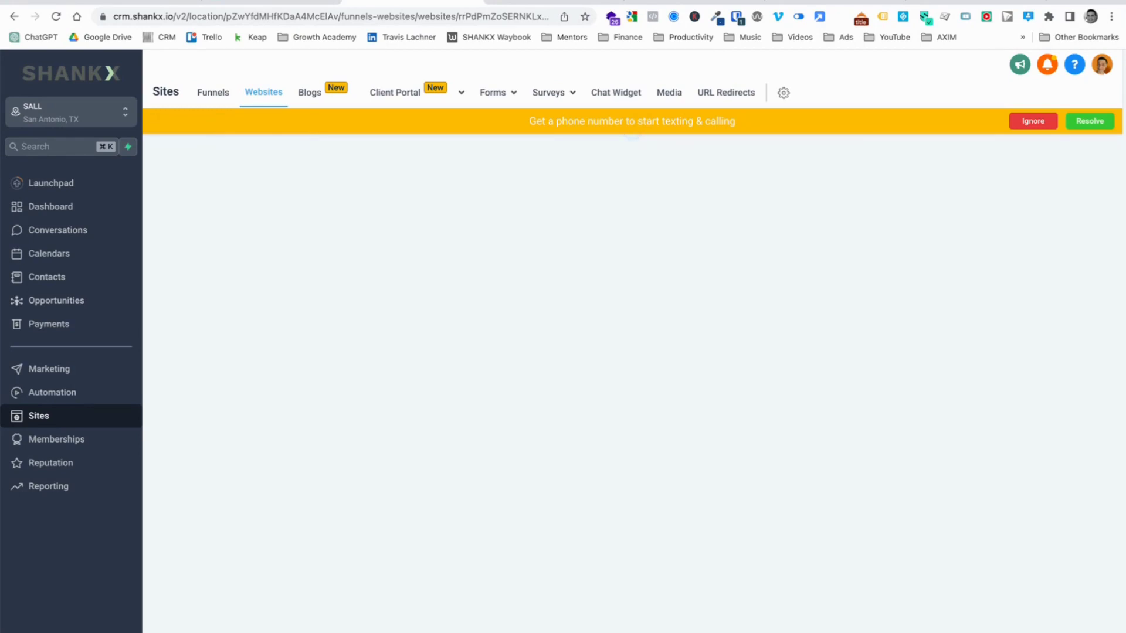
click(1033, 121)
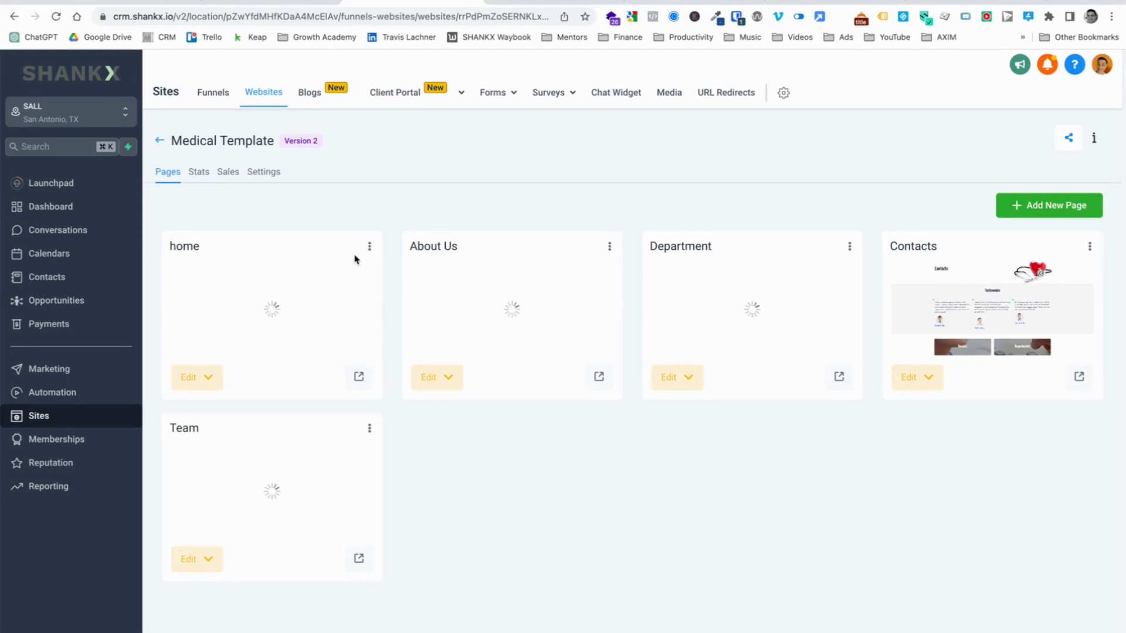
click(194, 373)
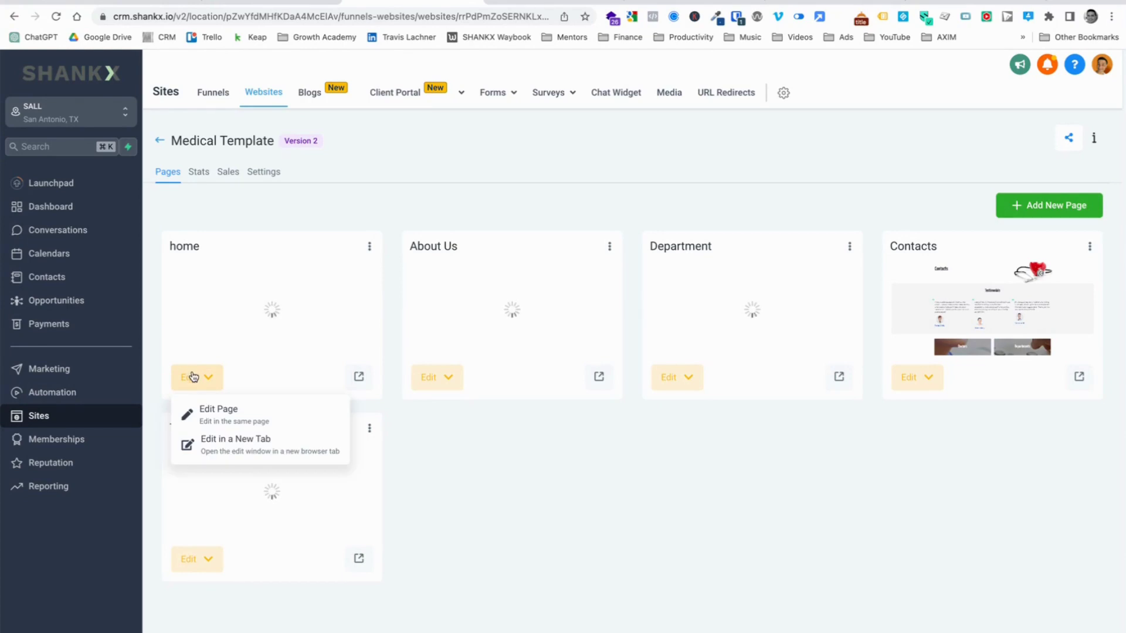
click(220, 411)
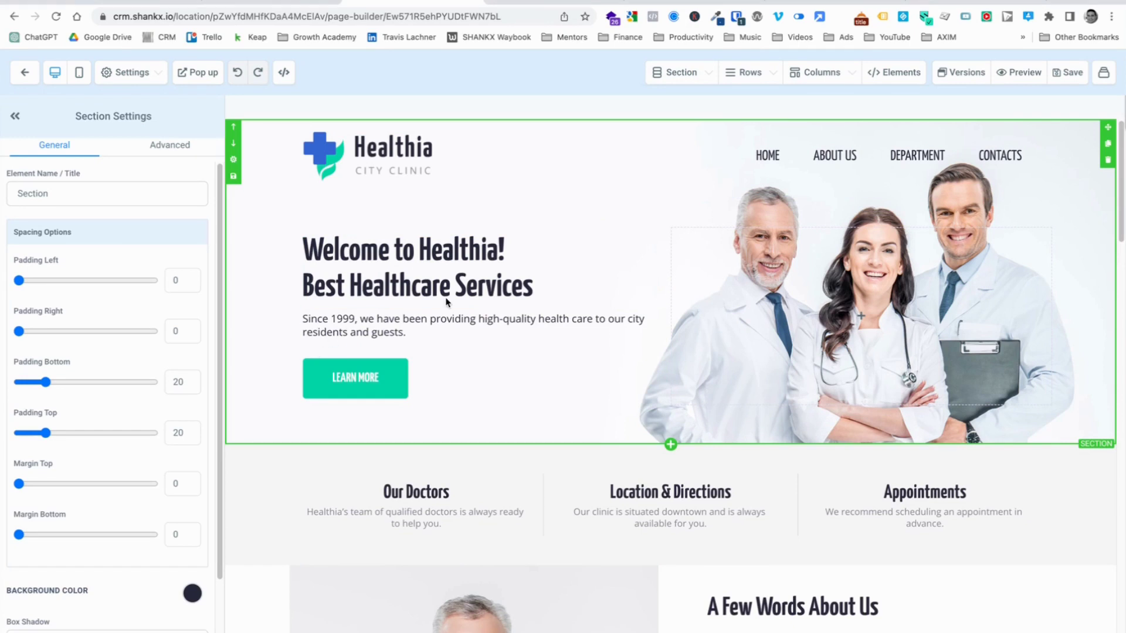
Step: Paste 'Welcome to the San Antonio Liaison League' as the hero headline and the 'Connecting Professionals…' tagline below it
drag(545, 287, 313, 252)
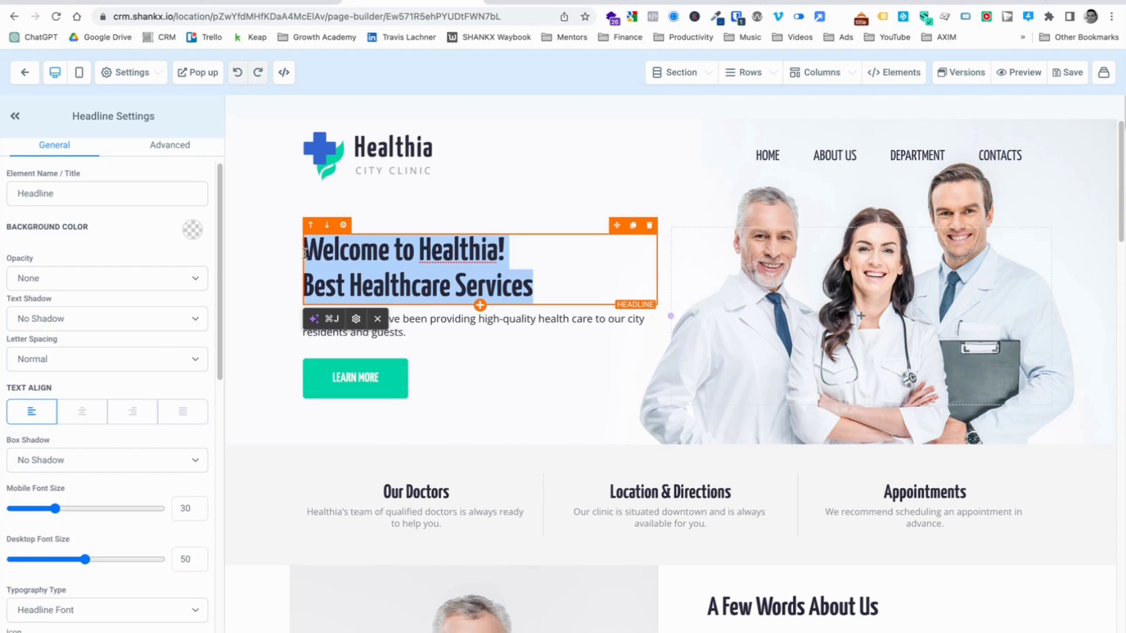
text(Welcome to the San Antonio Liaison League)
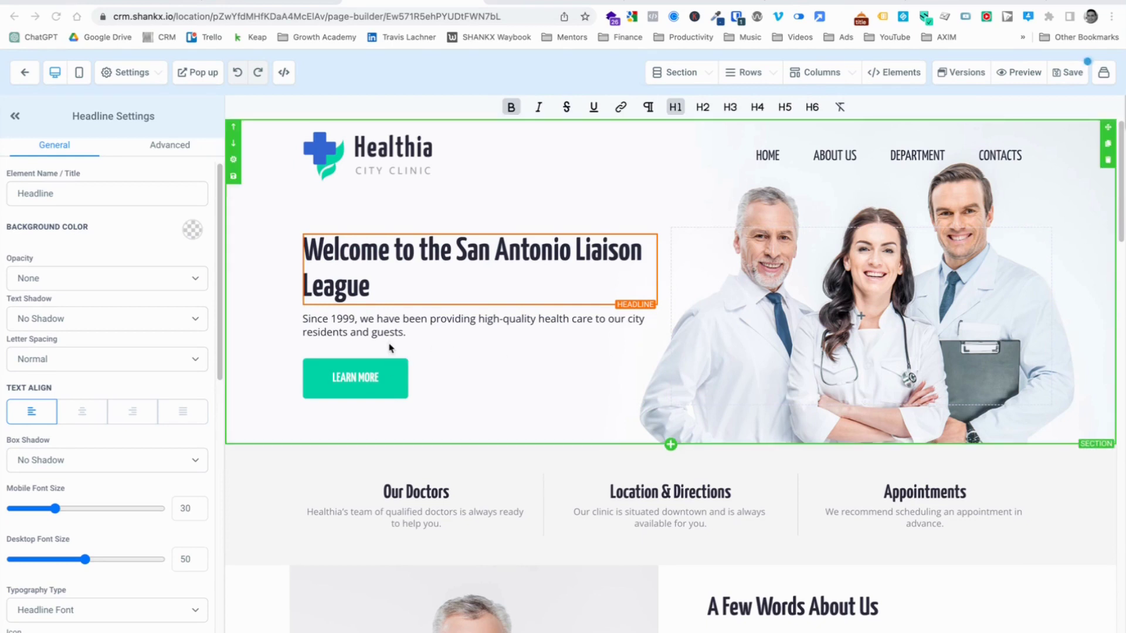
drag(410, 332, 305, 320)
text(Connecting Professionals. Sharing Best Practices. Empowering Healthcare.)
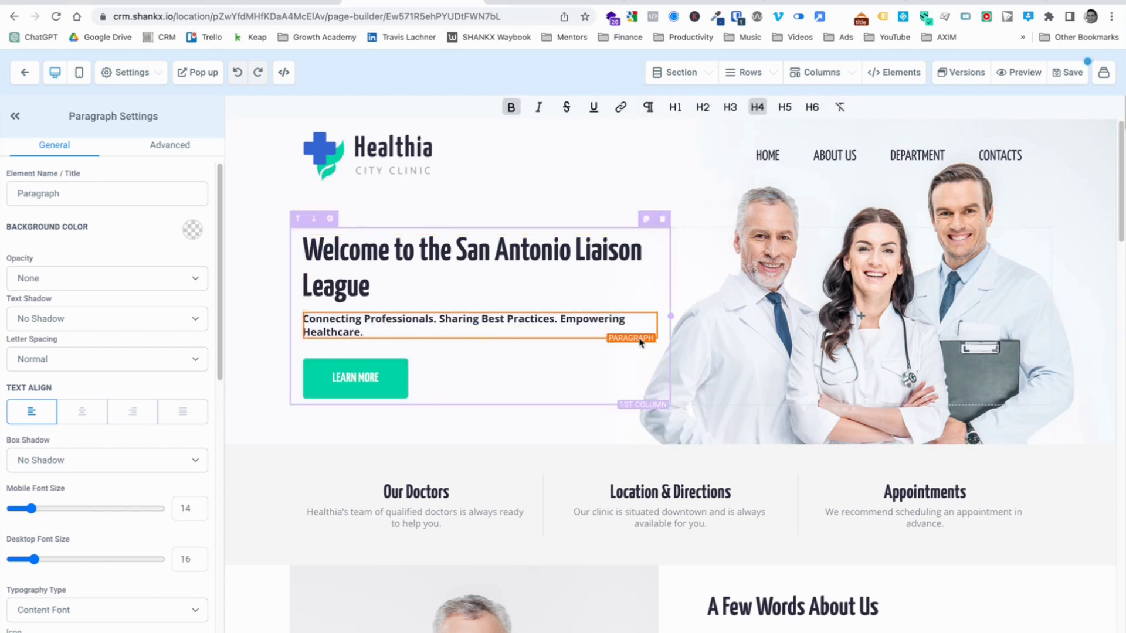
click(271, 315)
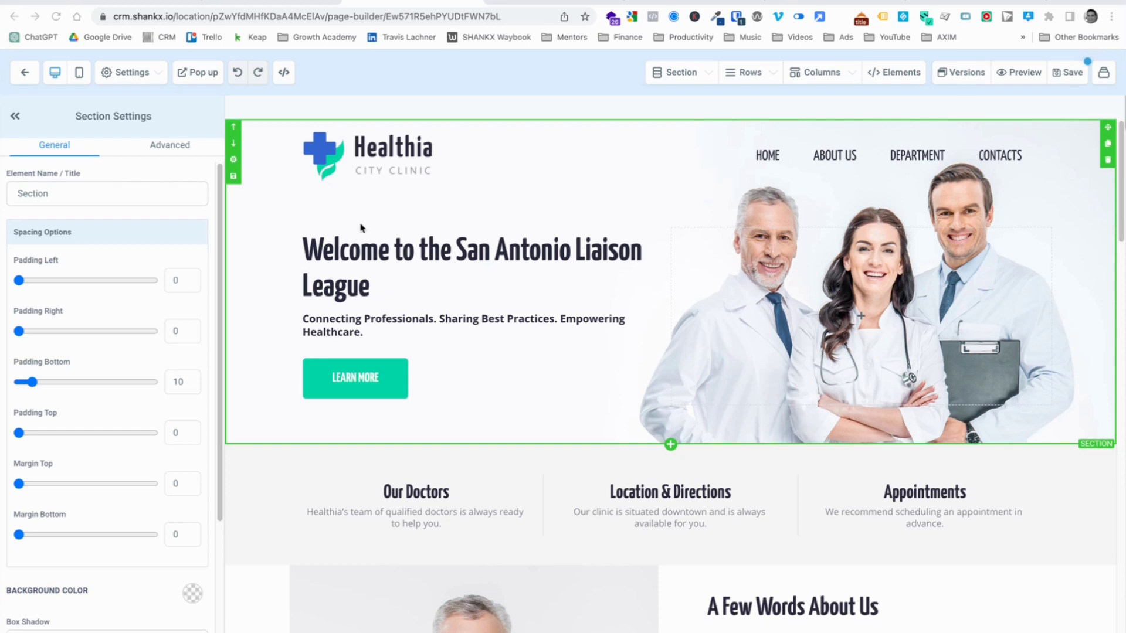
Step: Select the header navigation menu and browse the media library for a brand logo
click(357, 157)
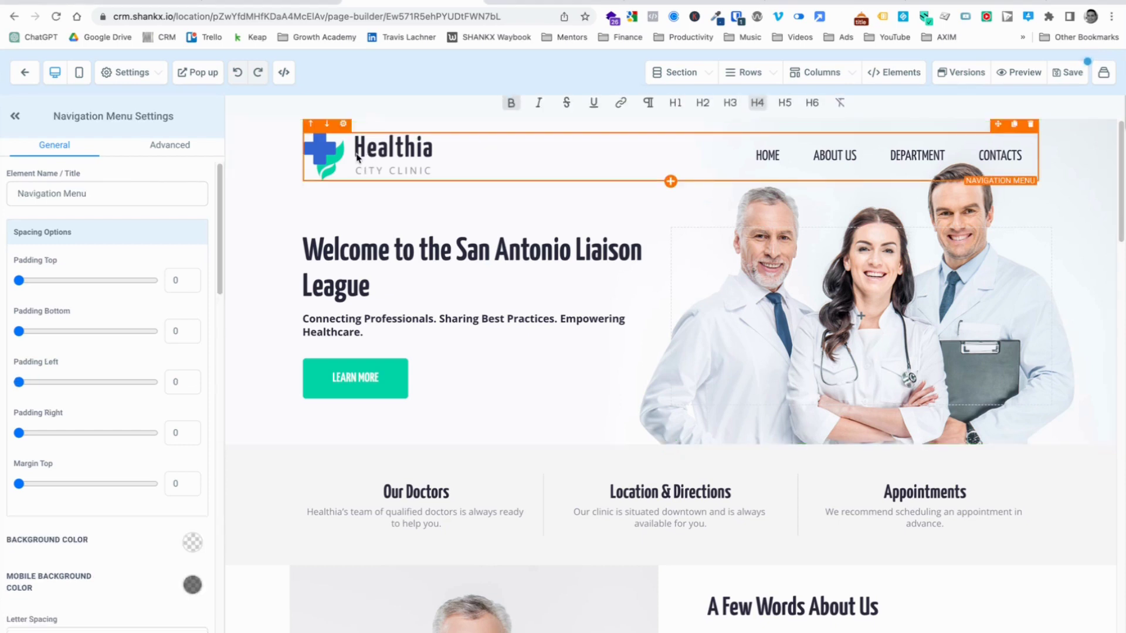
scroll(106, 303, down, 3)
scroll(106, 303, down, 10)
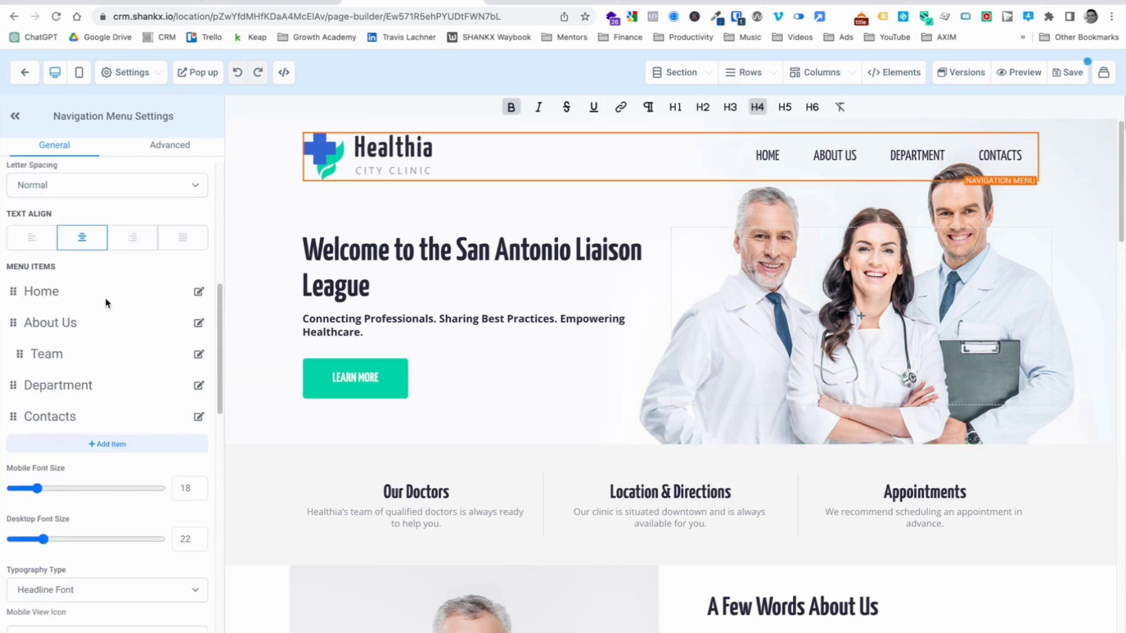
scroll(106, 303, down, 8)
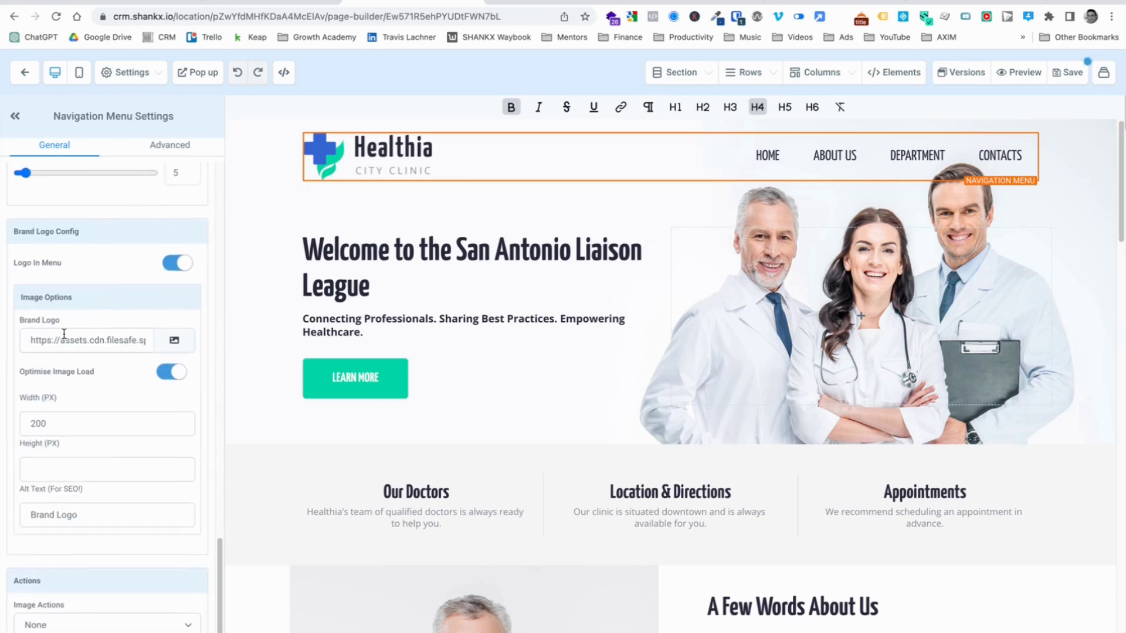
click(174, 341)
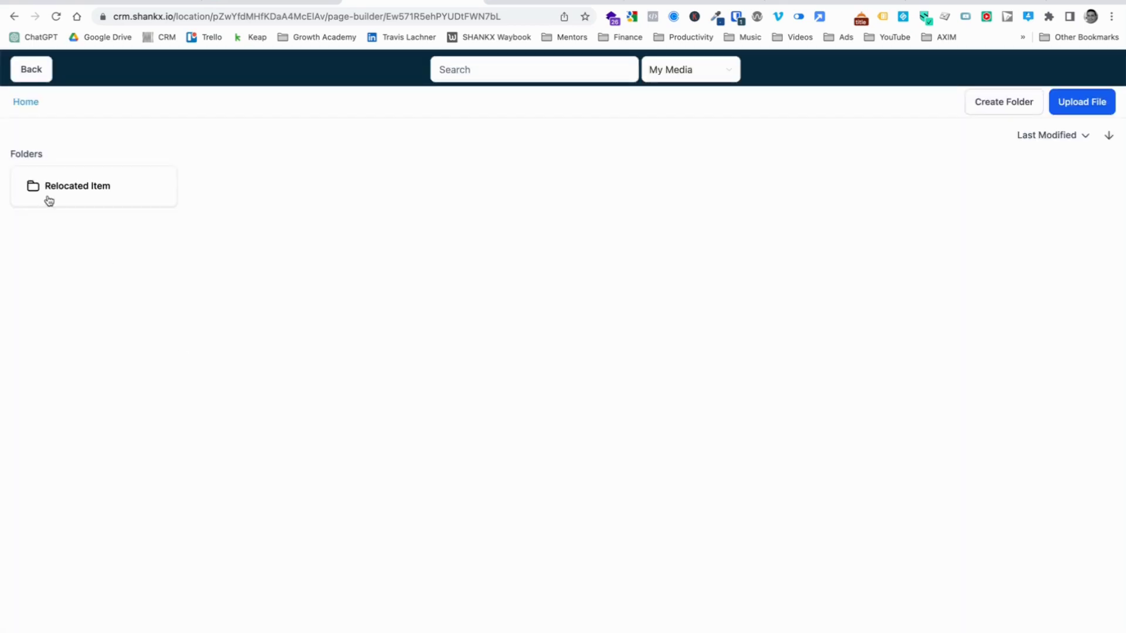
click(77, 187)
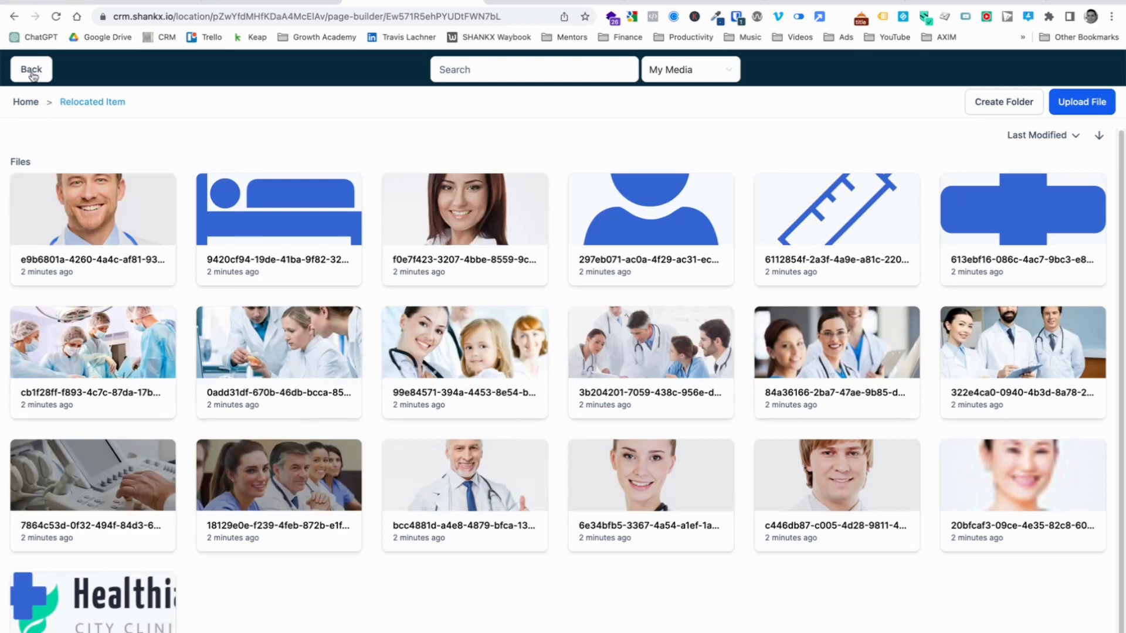
click(35, 105)
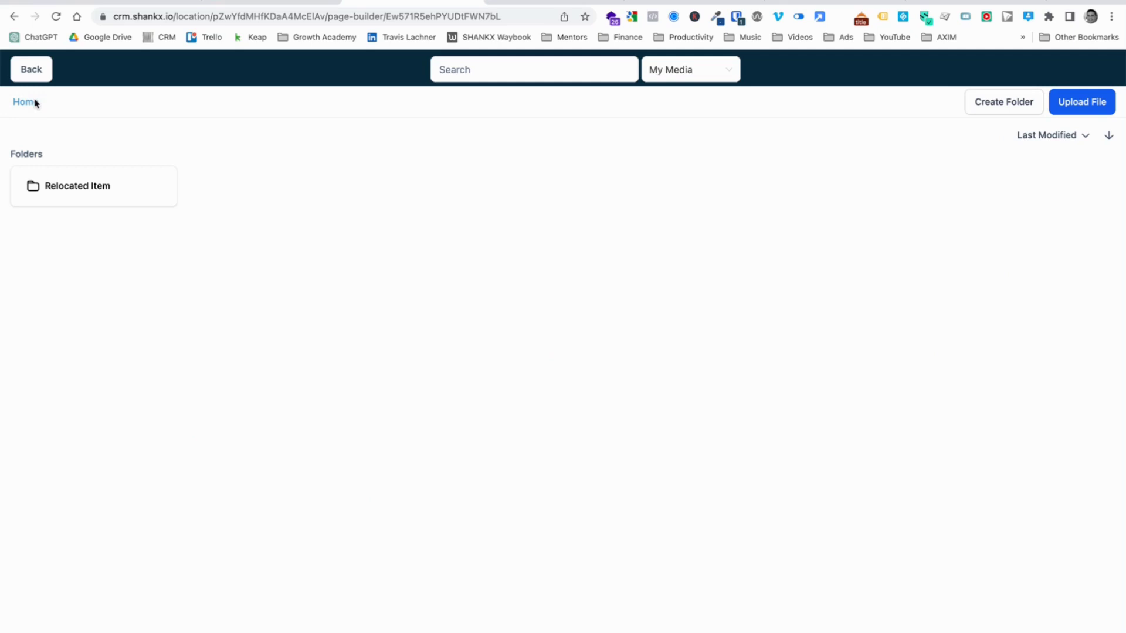
Step: Upload image_6483441.JPG and use it as the navigation's brand logo
click(1083, 106)
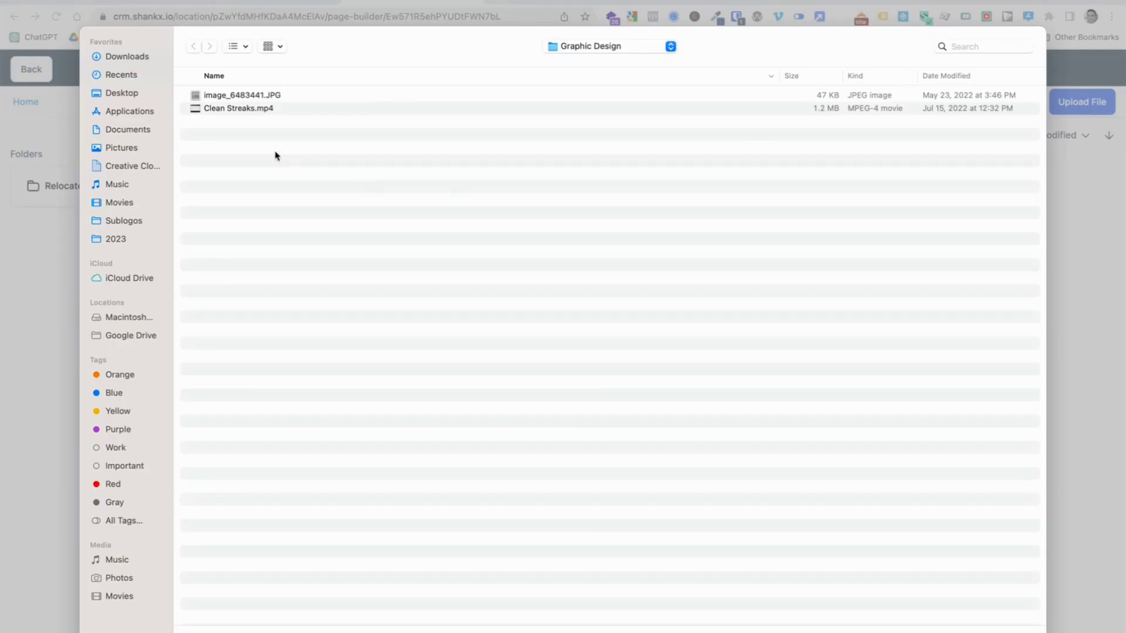
click(228, 98)
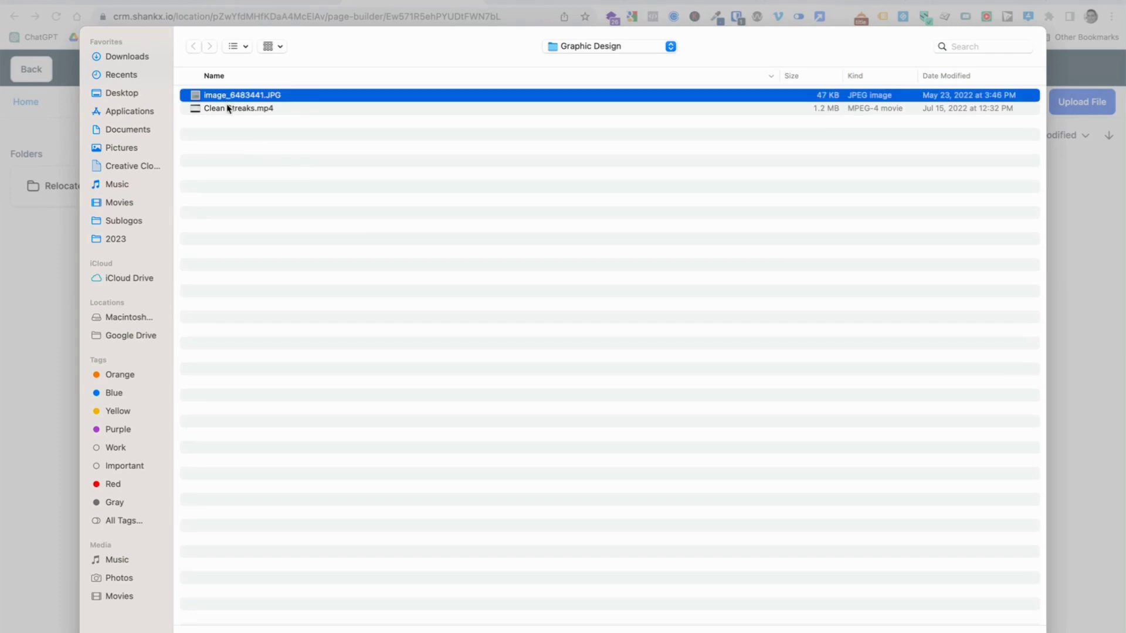
key(space)
key(Down)
key(space)
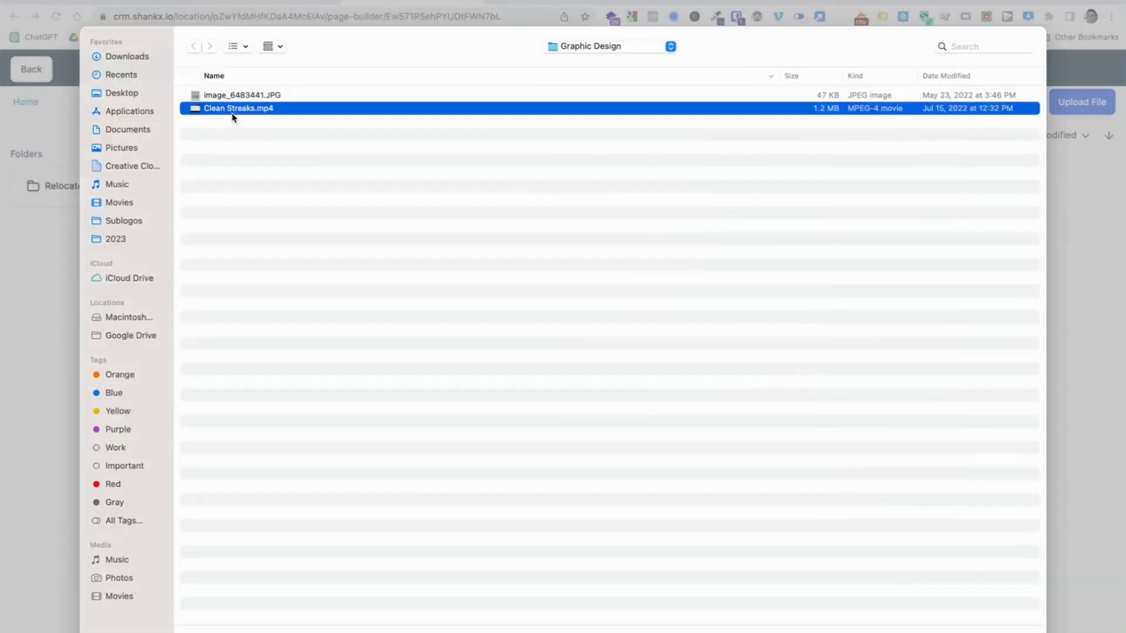
key(Up)
key(space)
key(space)
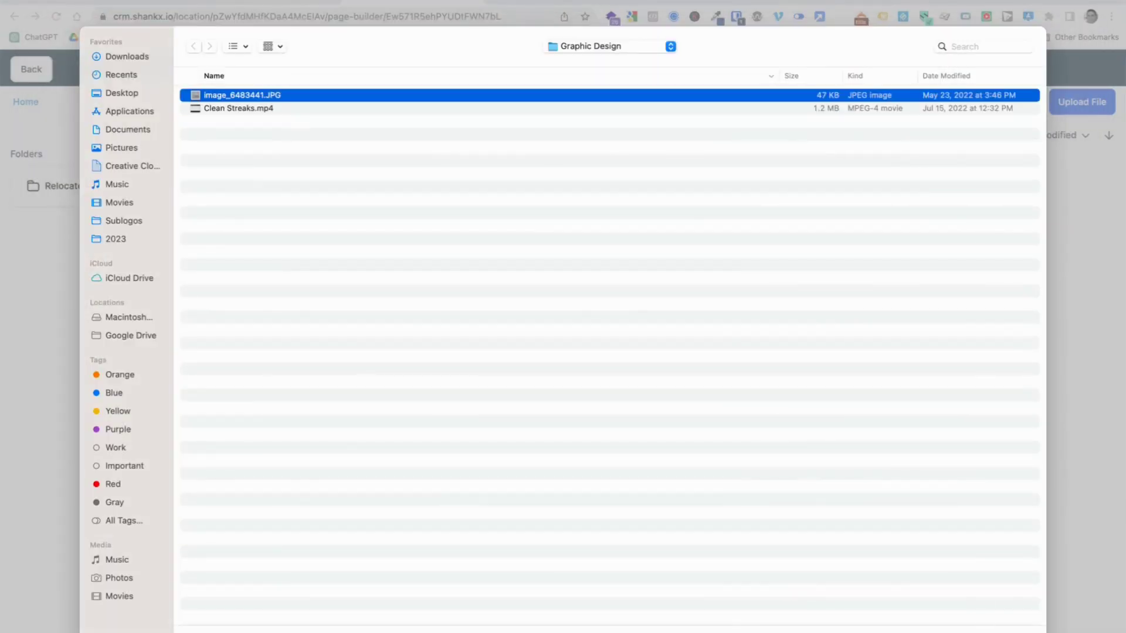
key(Return)
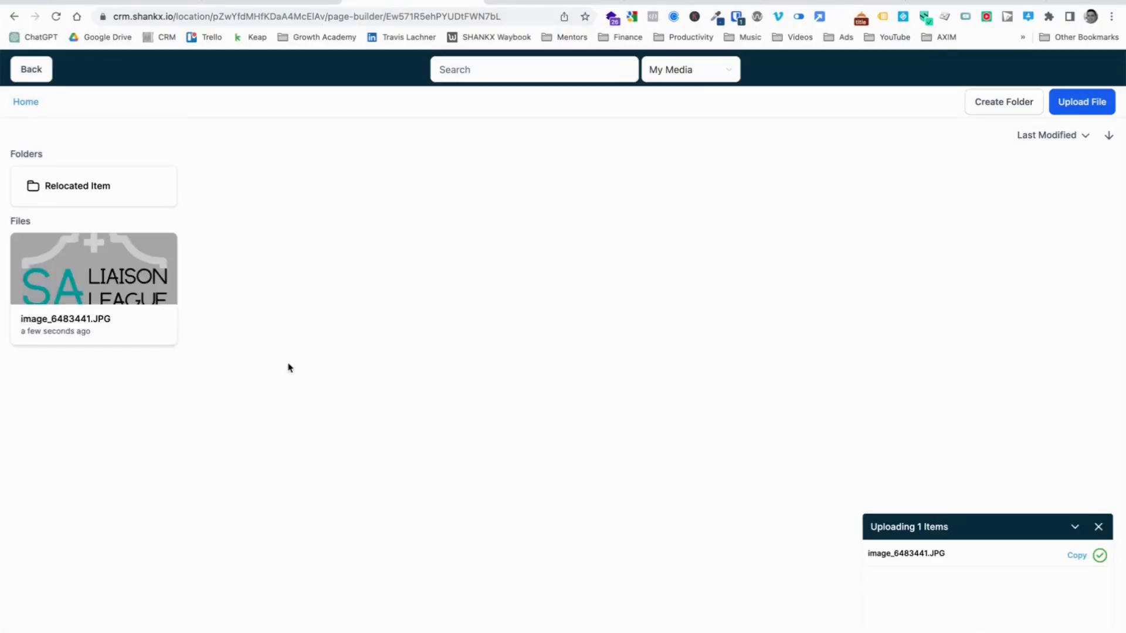
click(127, 283)
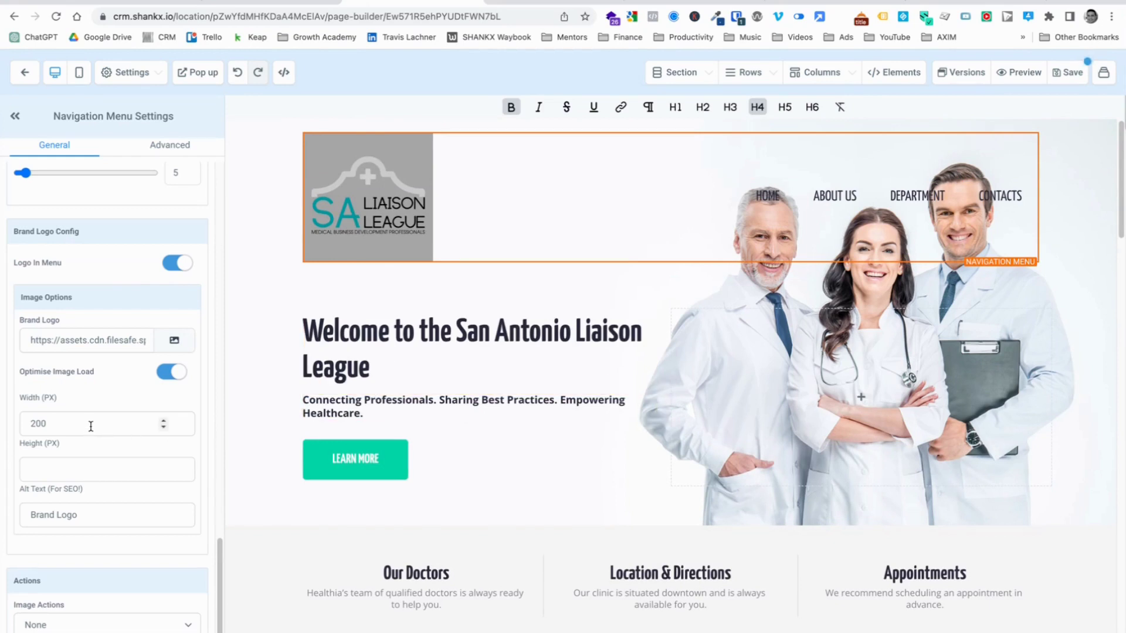
Step: Set the logo width to 100 and alt text to 'San Antonio Liaison League Logo'
drag(91, 427, 30, 424)
text(100)
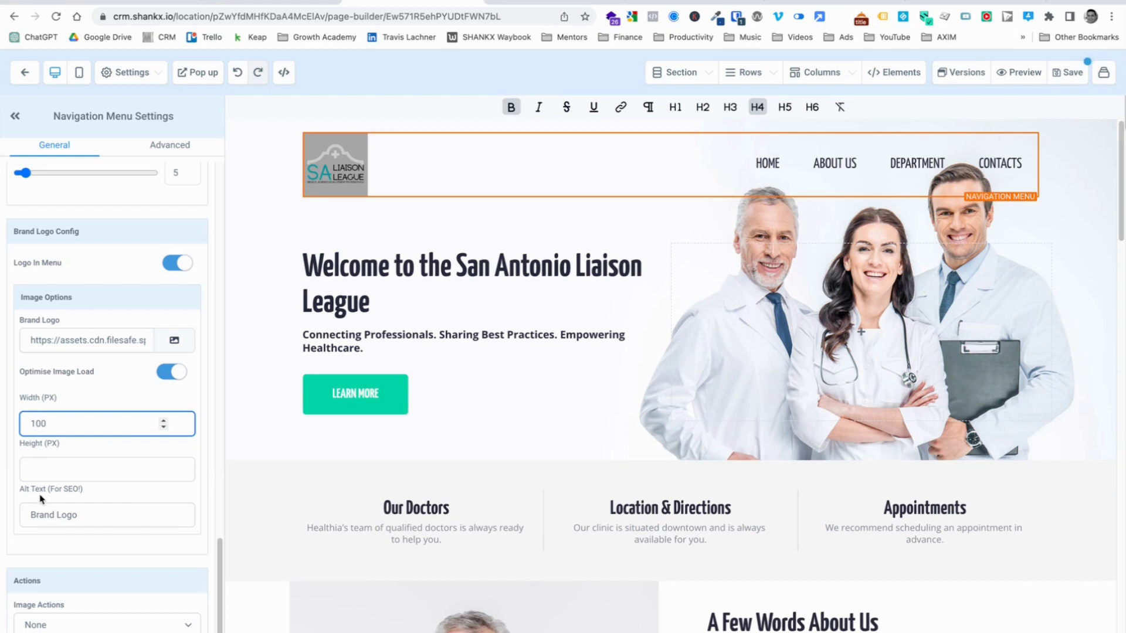
triple_click(90, 520)
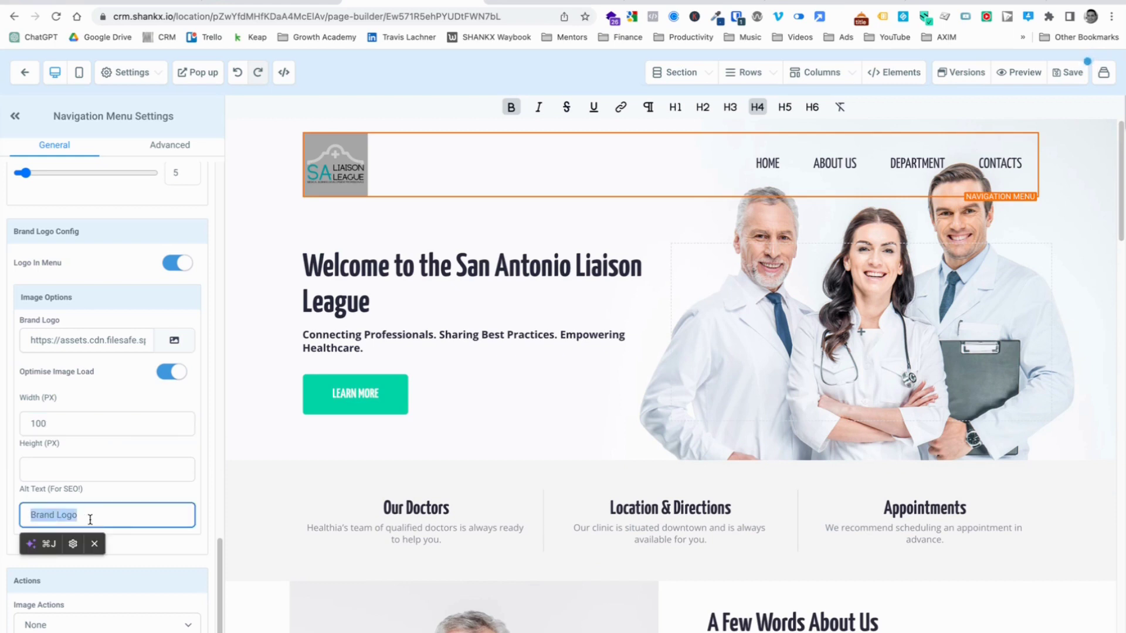
text(Le)
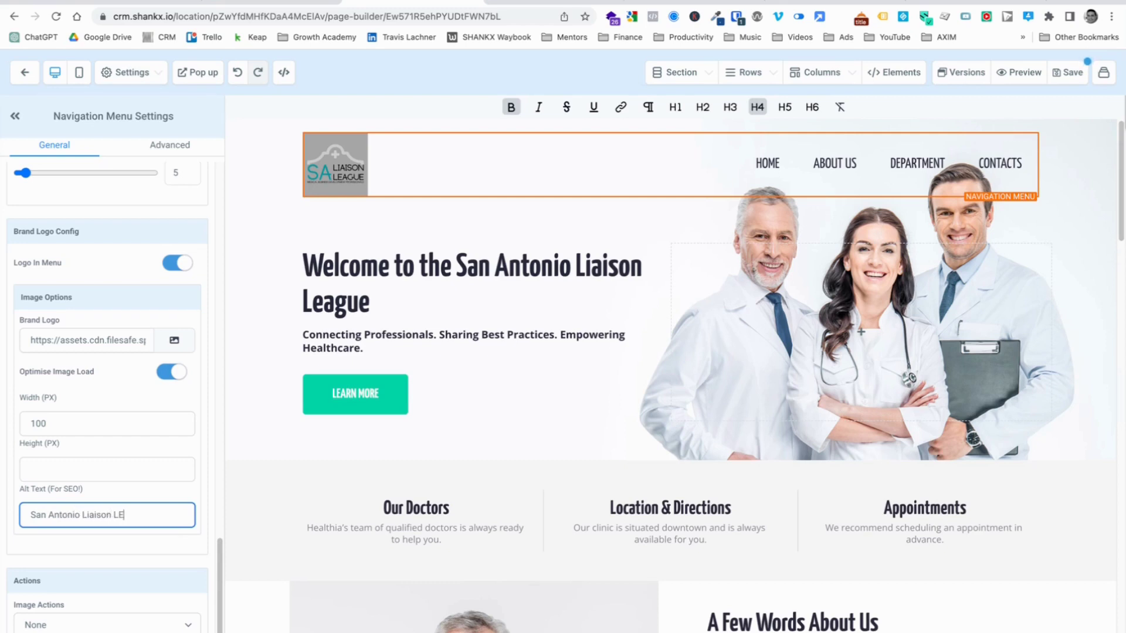
text(an Antonio Liaison League Logo)
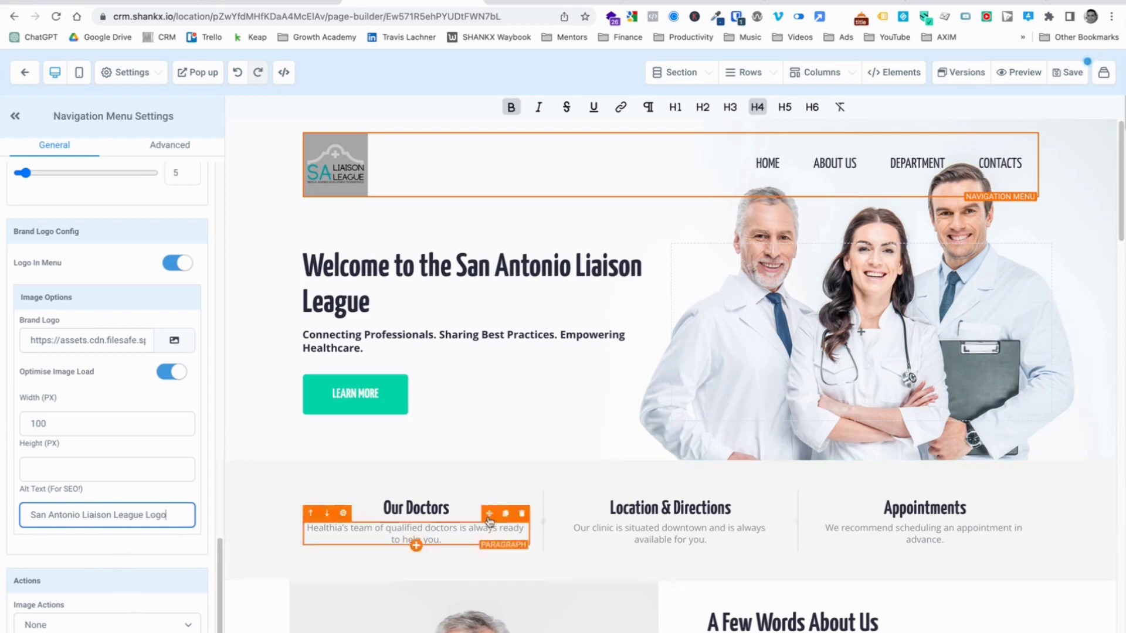
Step: Delete the three-column Our Doctors / Location & Directions / Appointments section below the hero
scroll(731, 457, down, 1)
scroll(732, 457, down, 1)
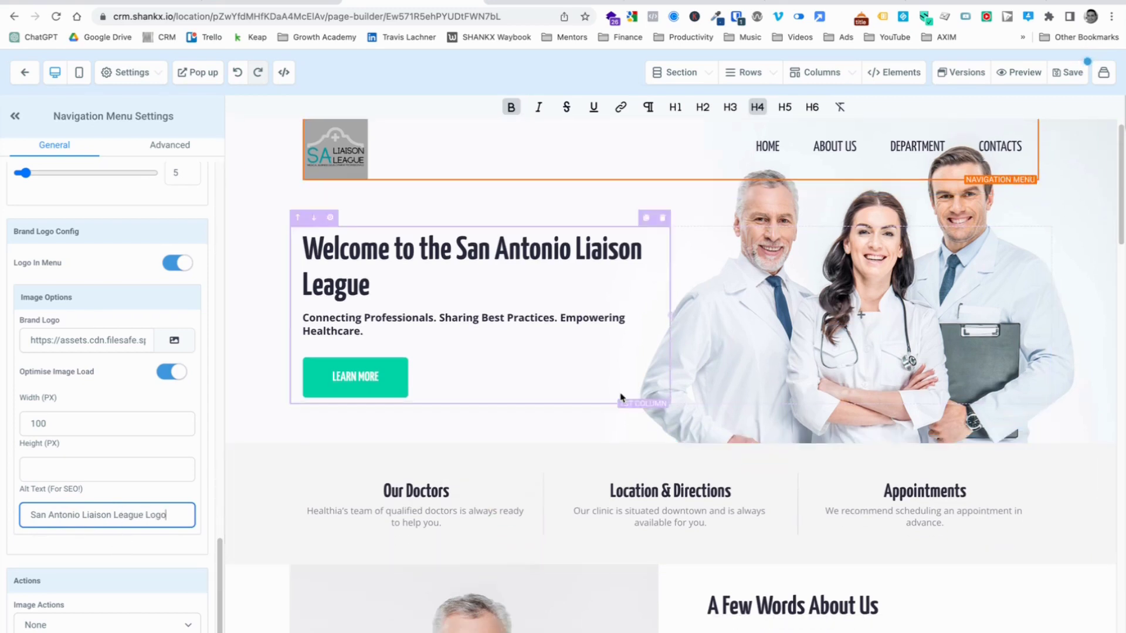
scroll(572, 358, down, 2)
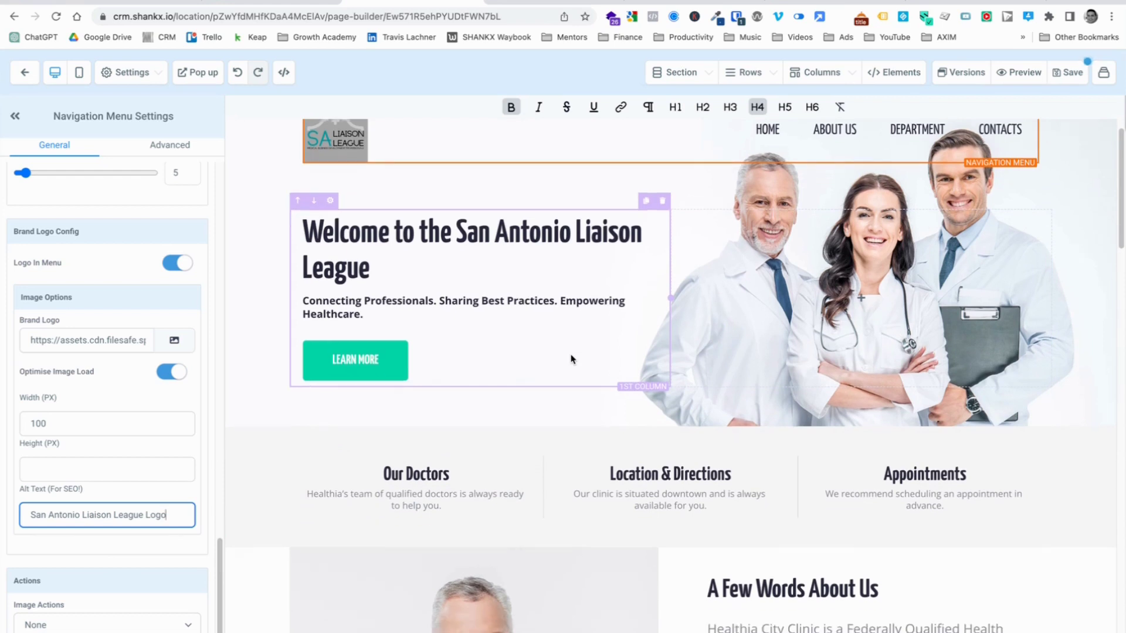
scroll(572, 359, up, 4)
scroll(572, 359, down, 1)
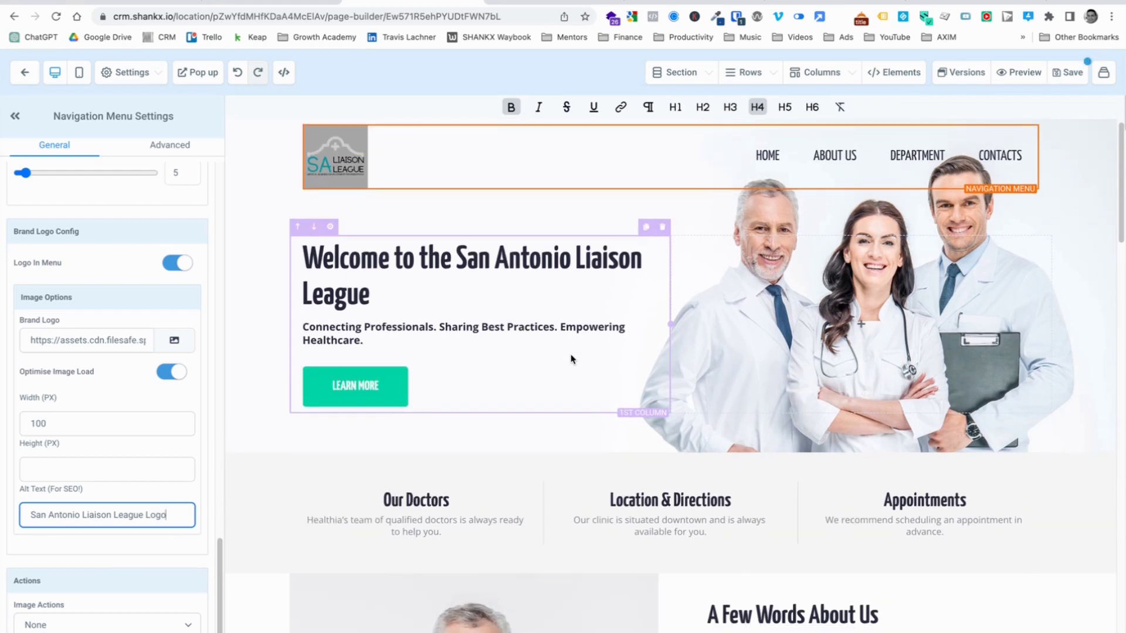
scroll(607, 372, down, 5)
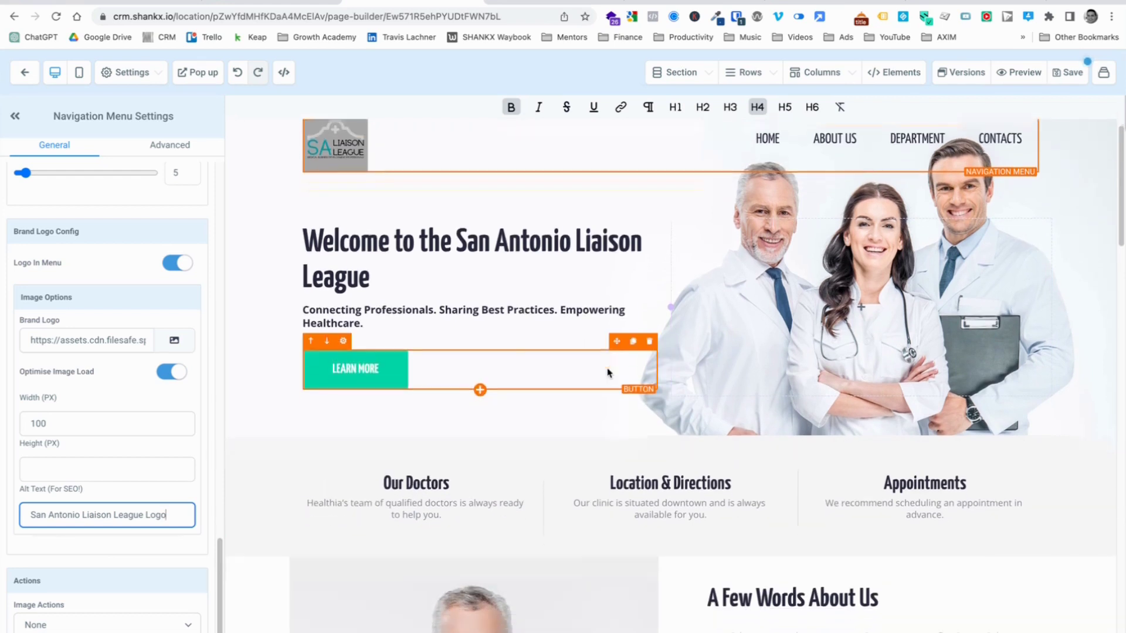
scroll(756, 351, up, 5)
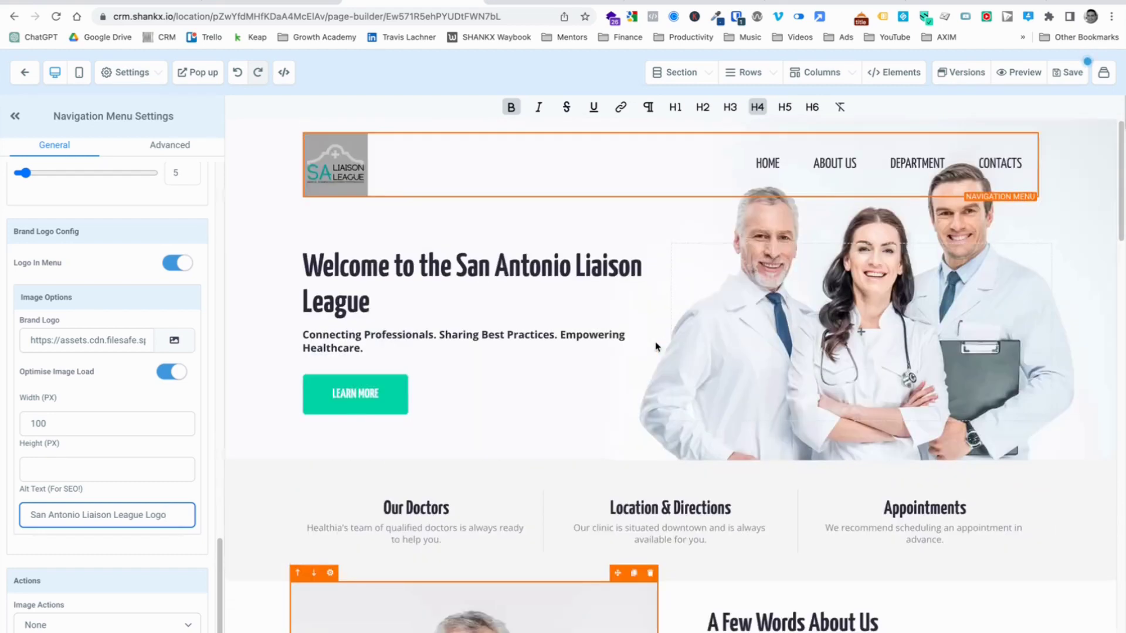
scroll(490, 522, down, 2)
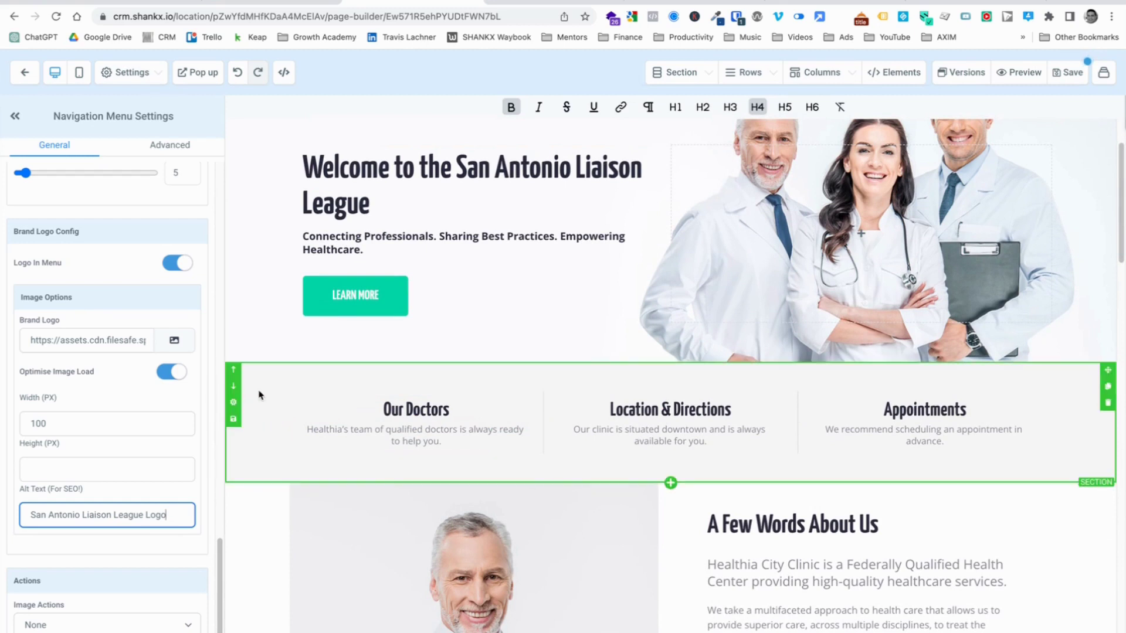
click(1108, 403)
scroll(880, 427, up, 1)
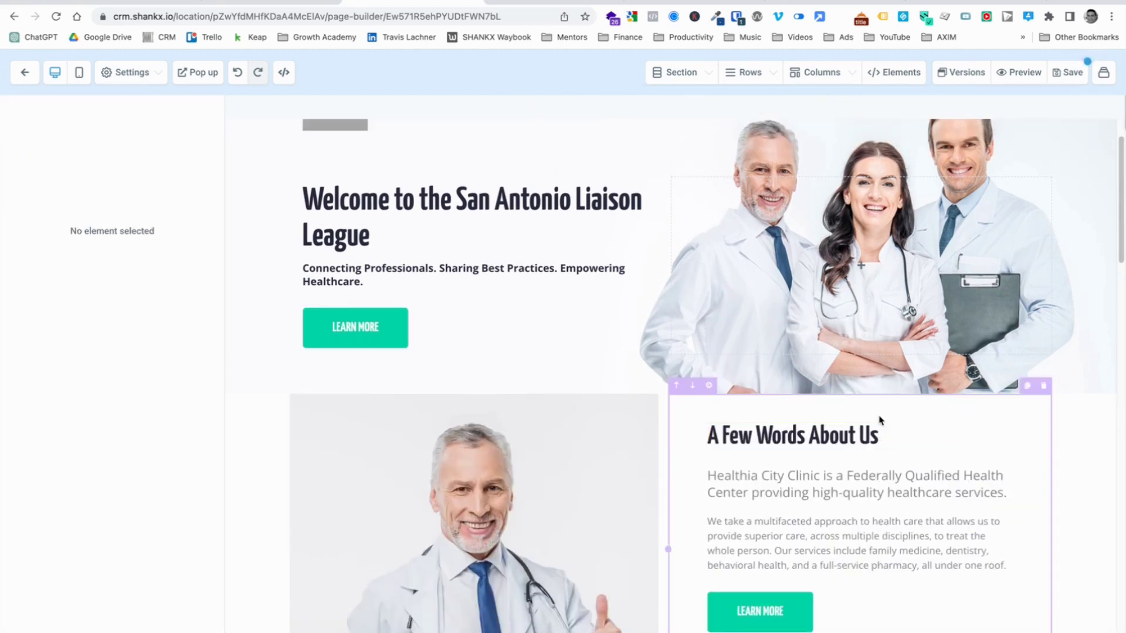
scroll(711, 341, down, 5)
scroll(711, 340, up, 3)
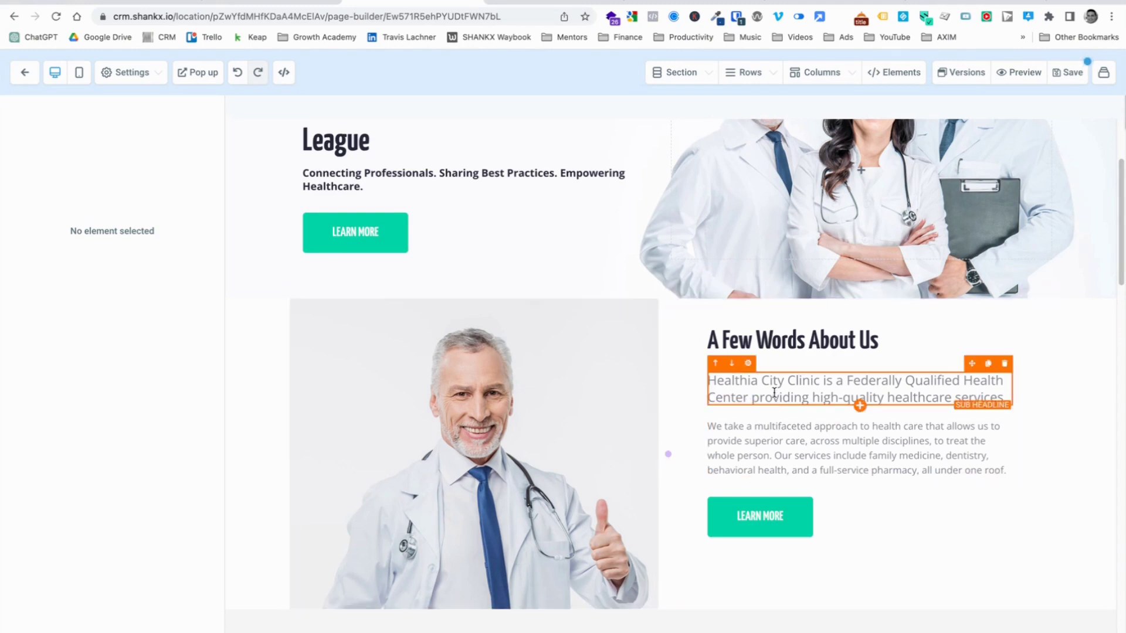
Step: Replace the About Us paragraph with the pasted San Antonio Liaison League description
click(722, 424)
key(ctrl+a)
text(At the San Antonio Liaison League, we believe in the power of connections. We are a network of healthcare business development and marketing professionals dedicated to strengthening our community, sharing industry-leading practices, and creating opportunities for cross-referrals. We understand the unique challenges and opportunities in the healthcare sector. Our members are active participants in shaping the future of healthcare business development and marketing in San Antonio and beyond.)
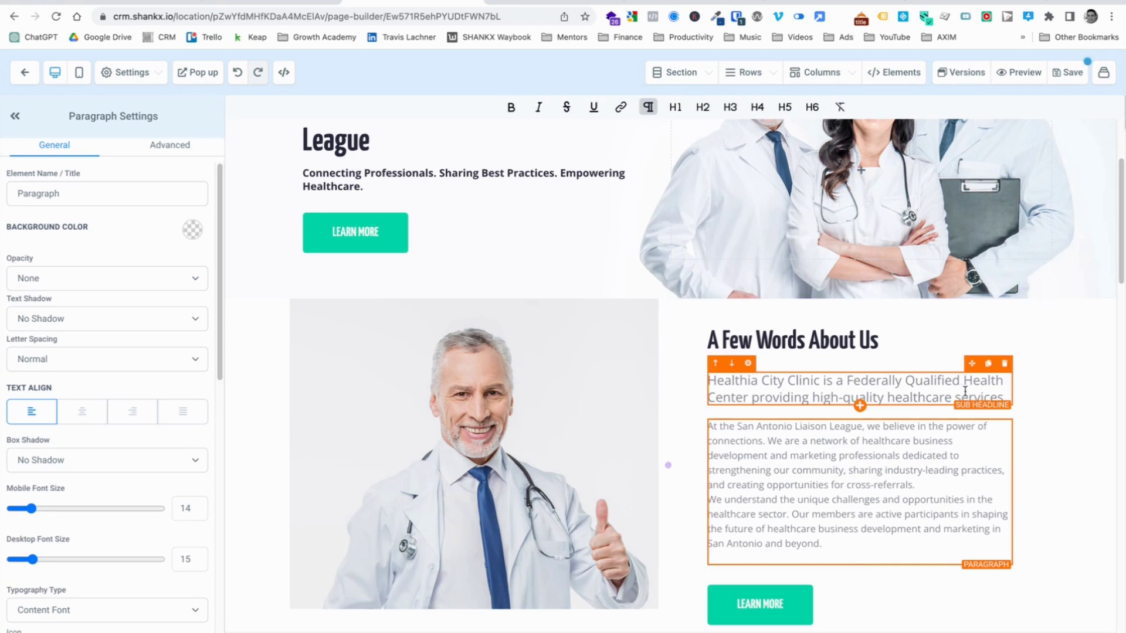
Step: Delete the Healthia City Clinic subheadline from About Us
click(1004, 364)
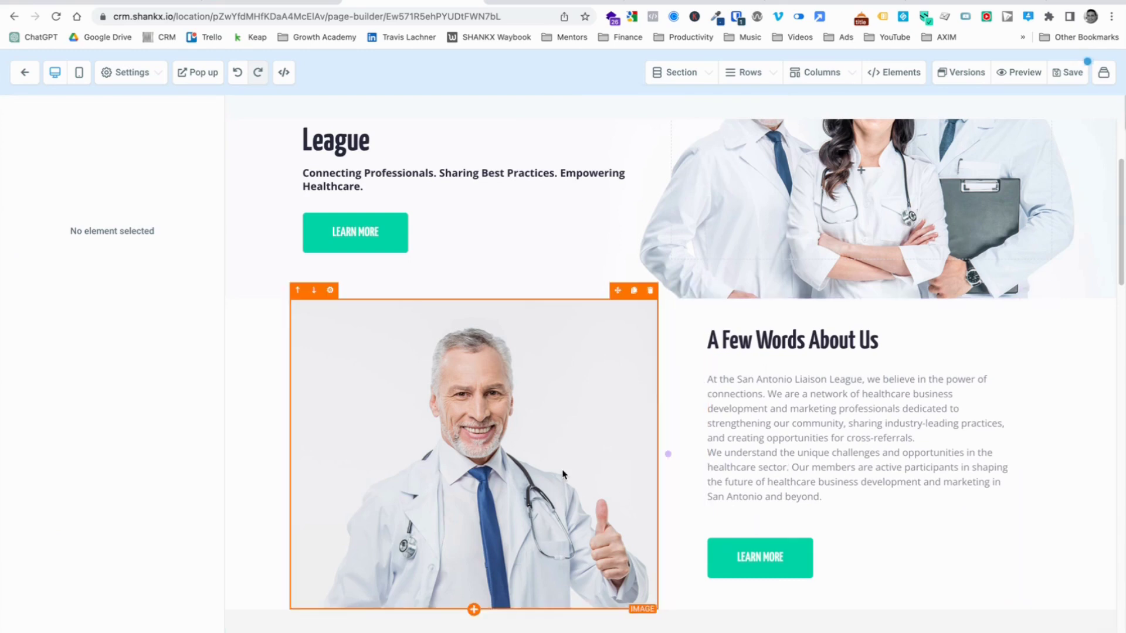
scroll(563, 472, up, 3)
scroll(562, 475, down, 3)
scroll(563, 473, down, 3)
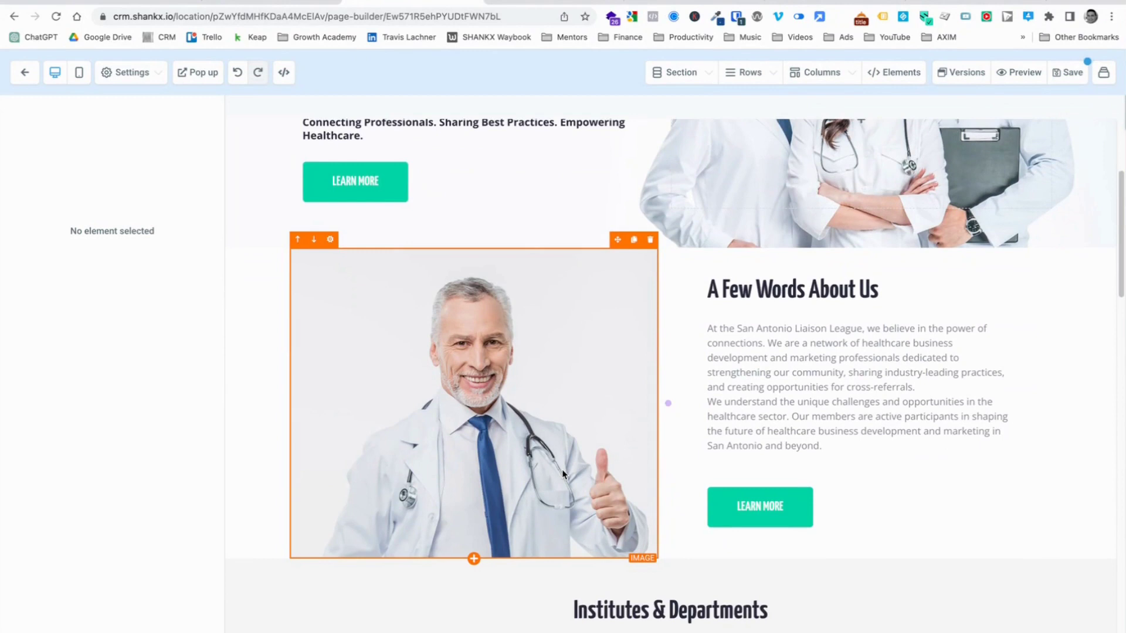
scroll(563, 474, down, 4)
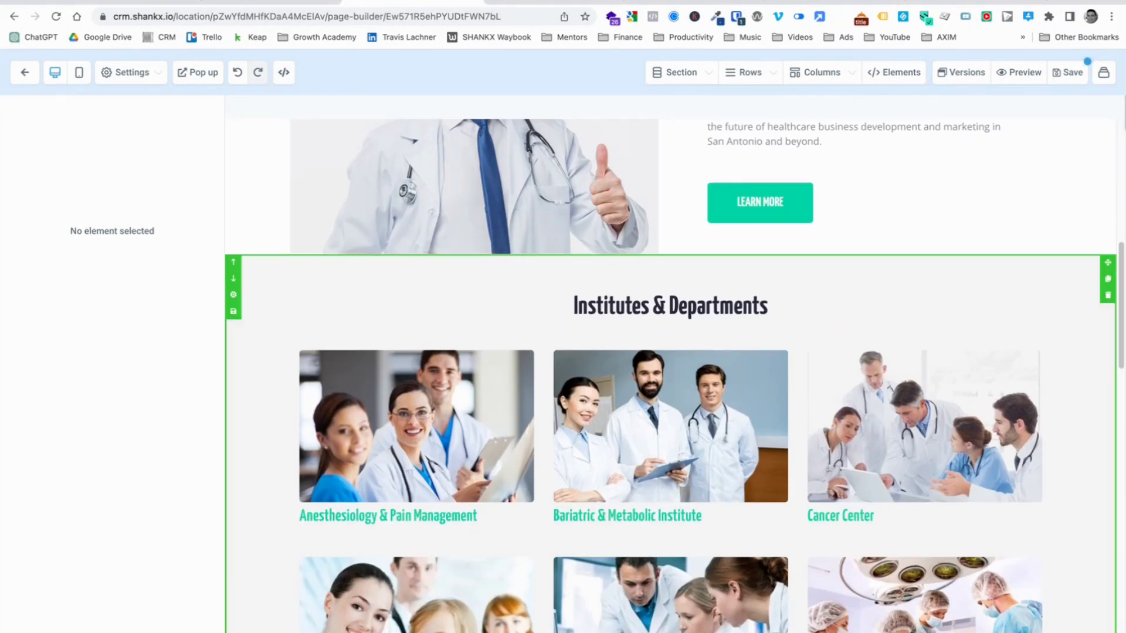
Step: Delete the Anesthesiology image and headline, then both remaining rows of department cards
scroll(737, 414, down, 15)
scroll(737, 415, down, 7)
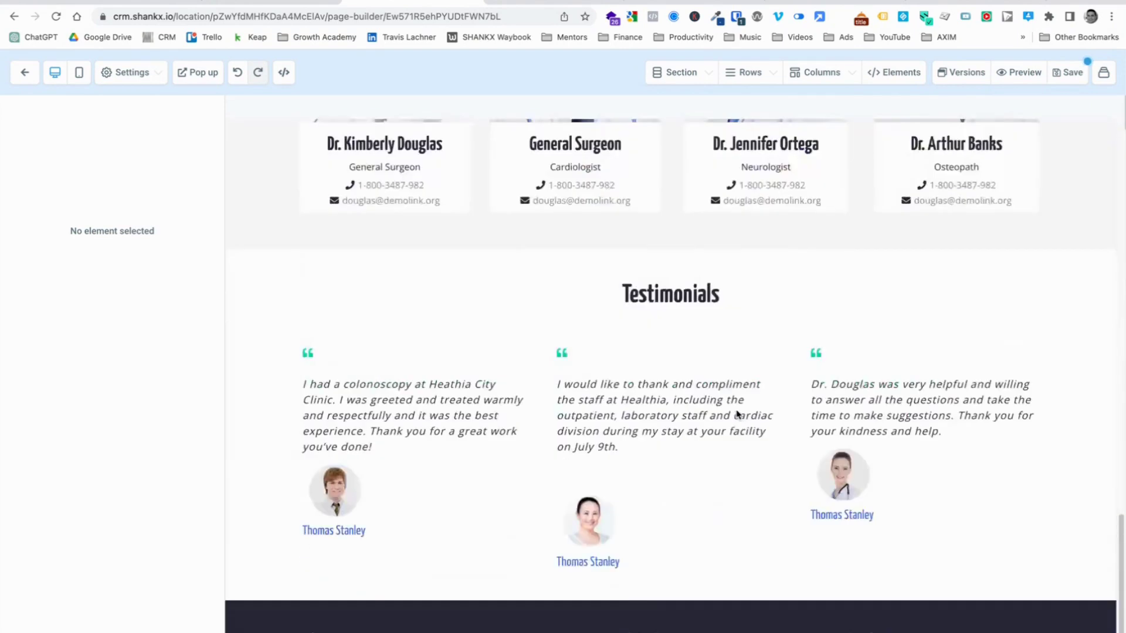
scroll(736, 414, up, 20)
scroll(738, 414, up, 10)
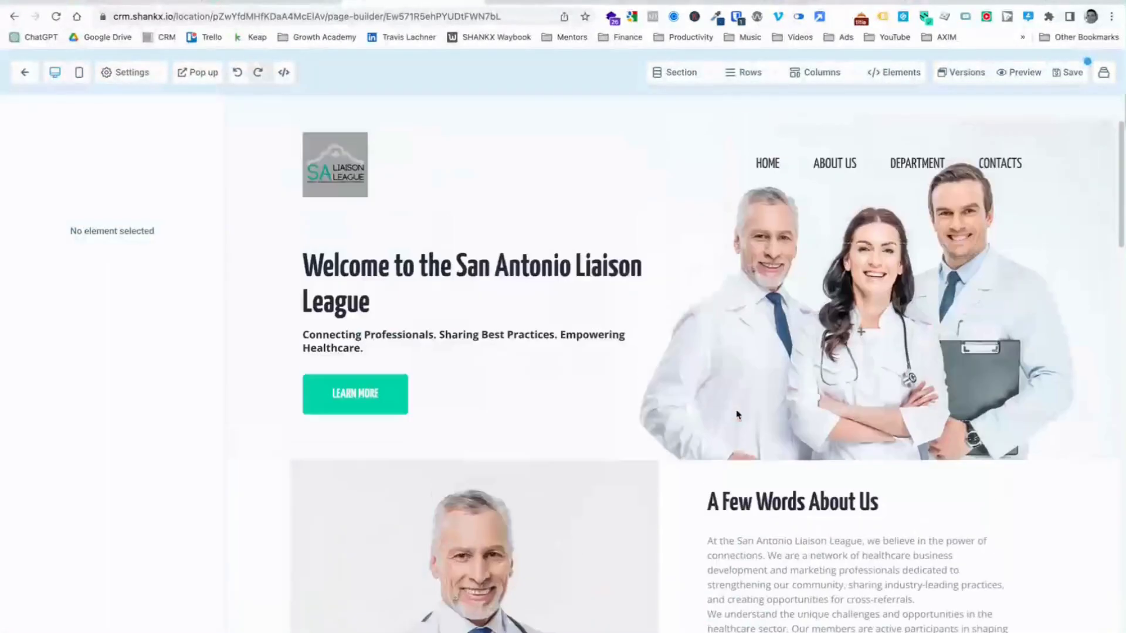
scroll(738, 414, down, 9)
scroll(738, 414, down, 2)
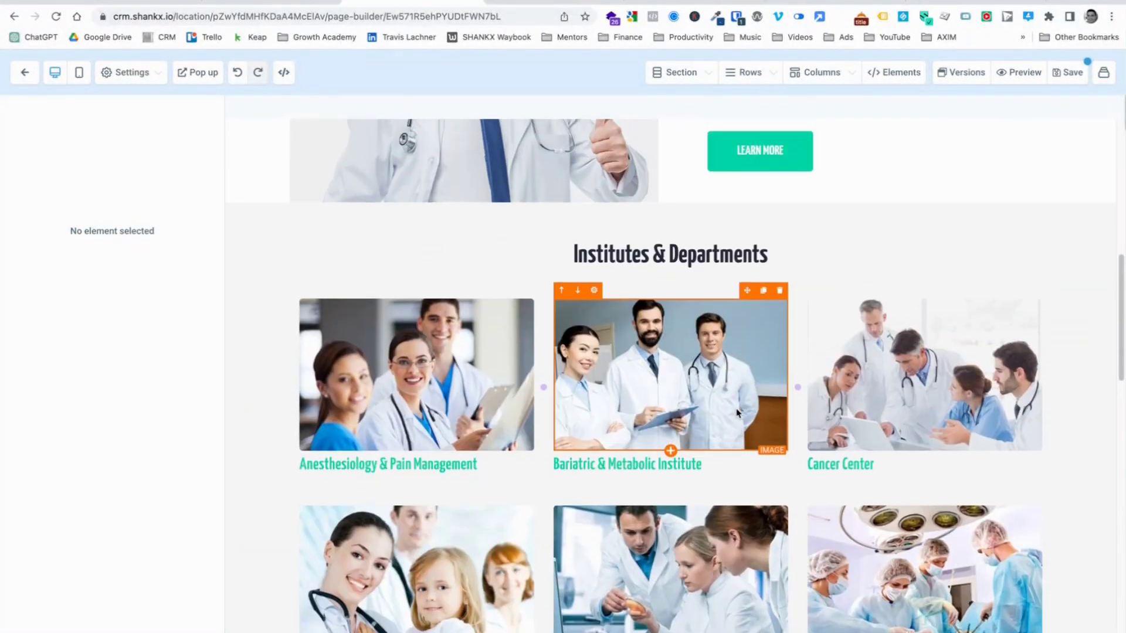
scroll(738, 414, up, 1)
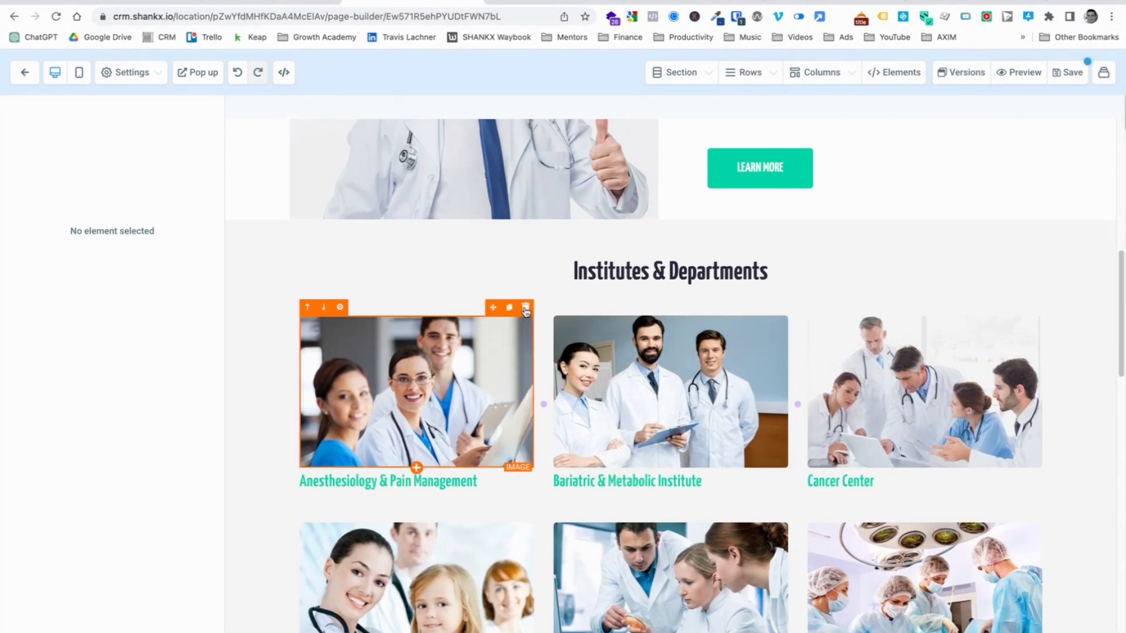
click(526, 311)
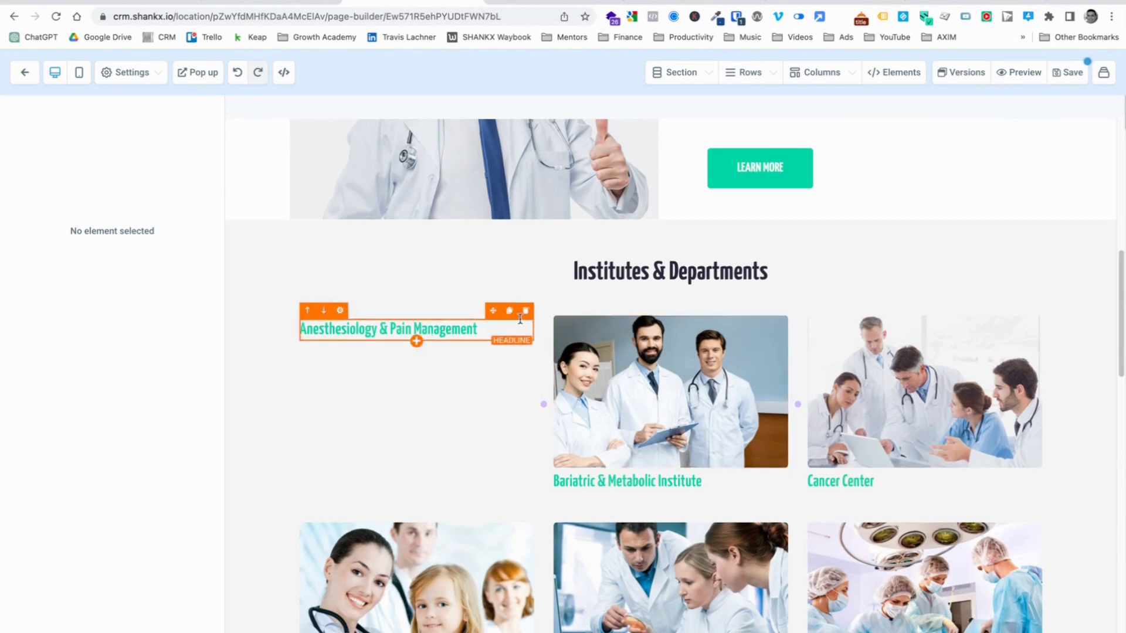
click(526, 311)
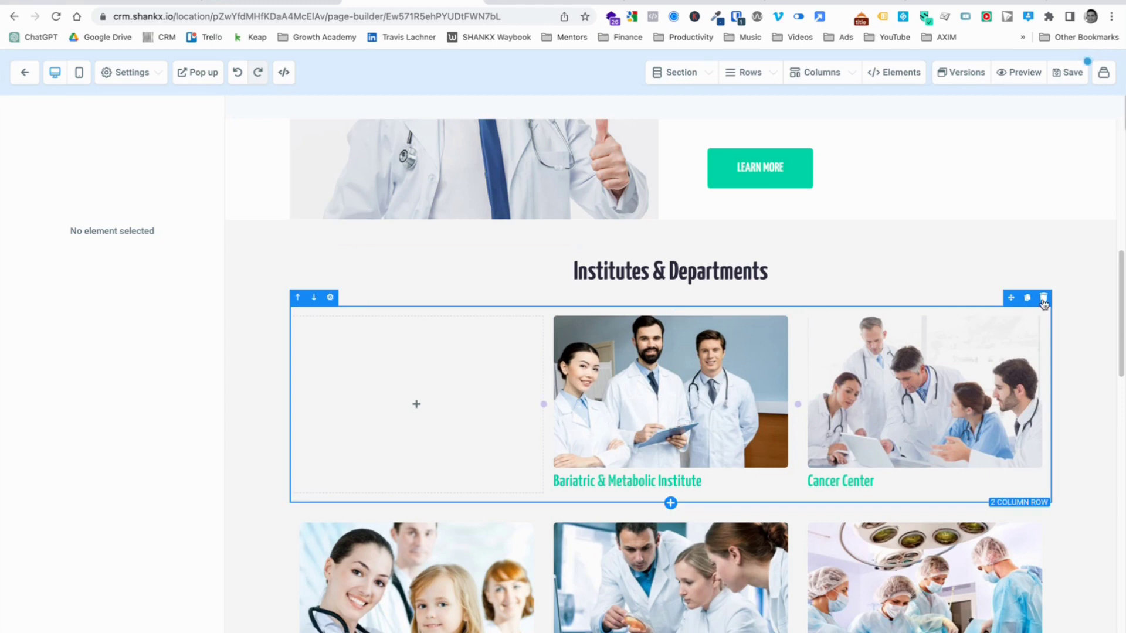
click(1044, 300)
click(1045, 308)
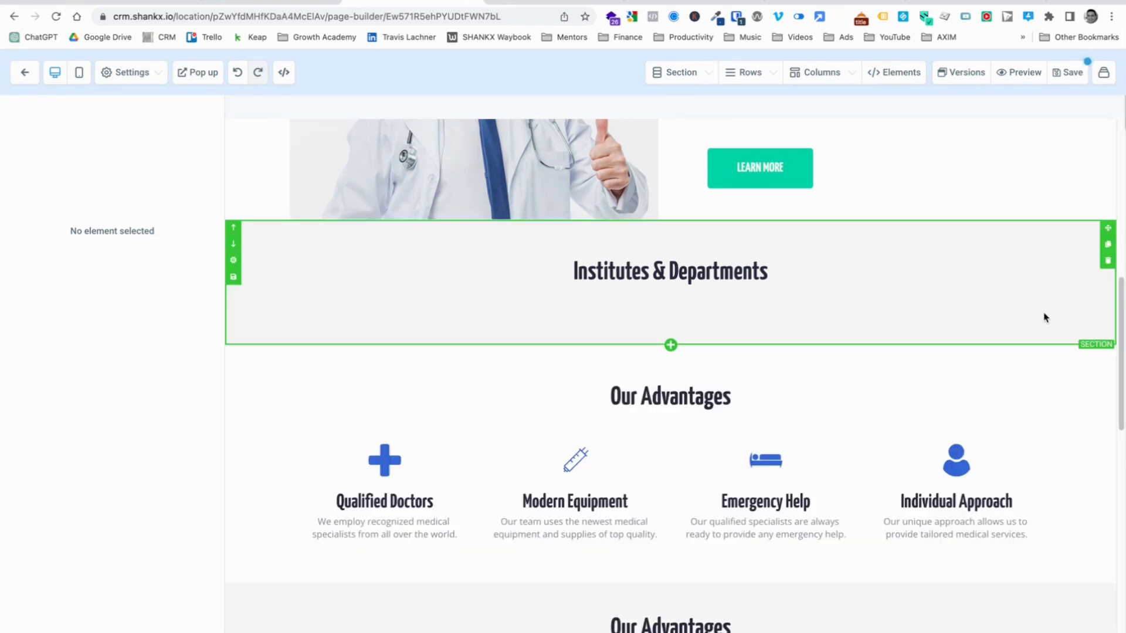
Step: Retitle Institutes & Departments as 'Our Mission' and add the pasted mission statement as a left-aligned paragraph
triple_click(639, 275)
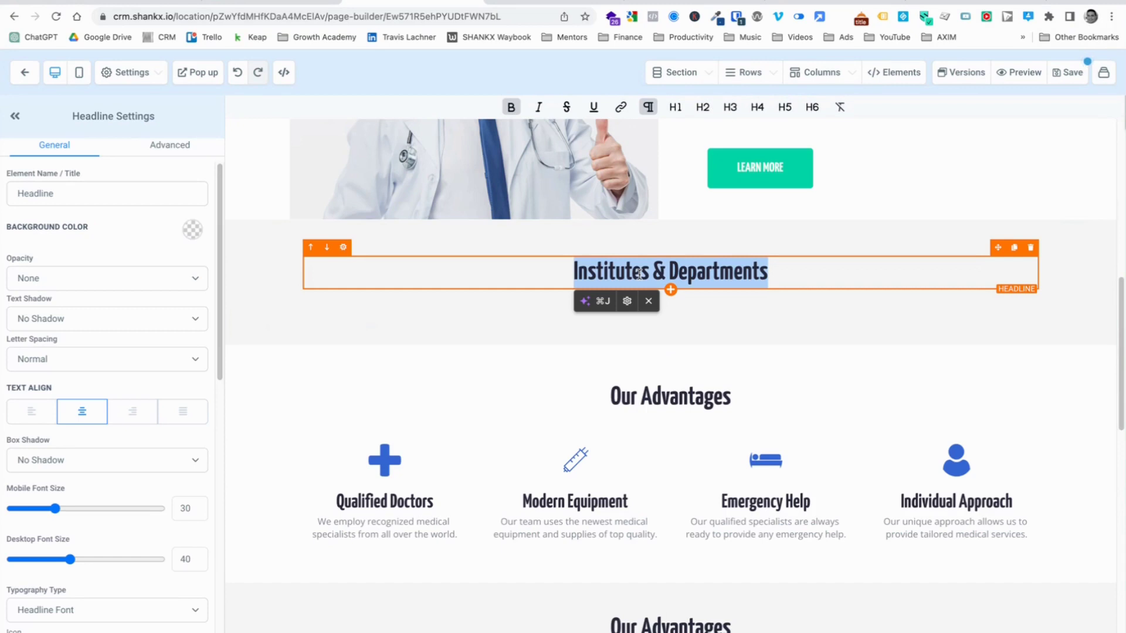
text(Our Mission)
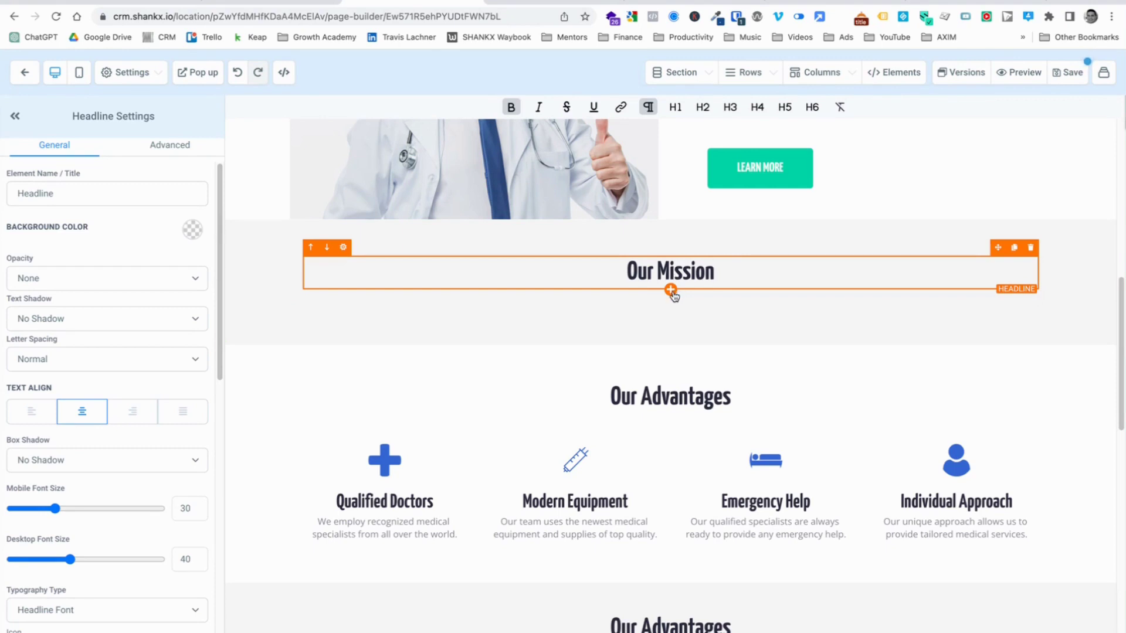
click(671, 290)
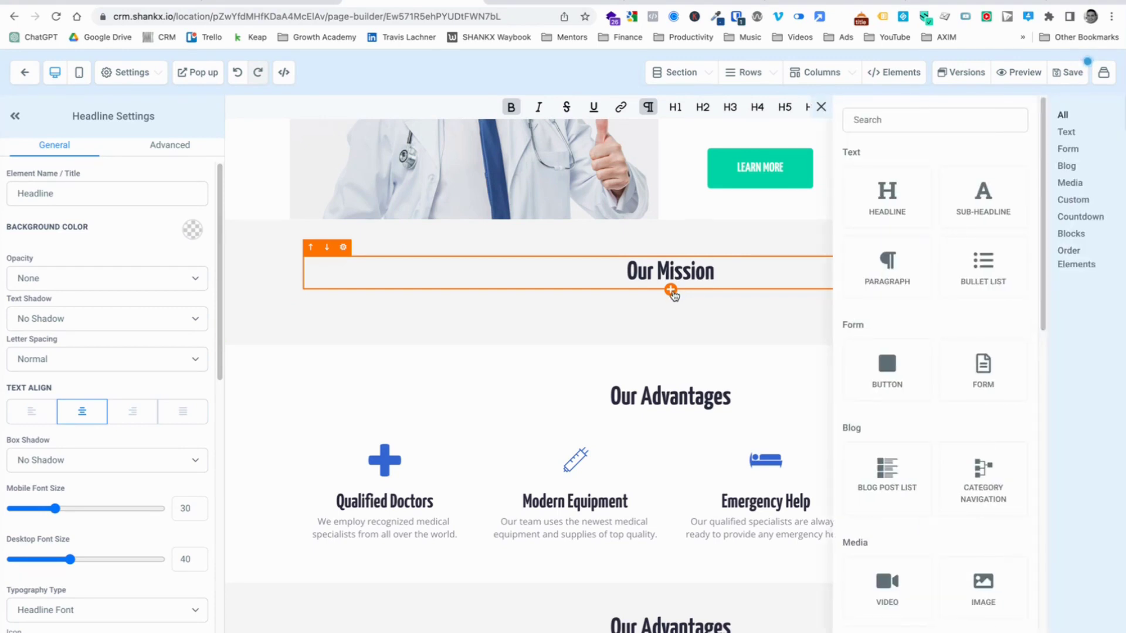
click(903, 273)
click(664, 302)
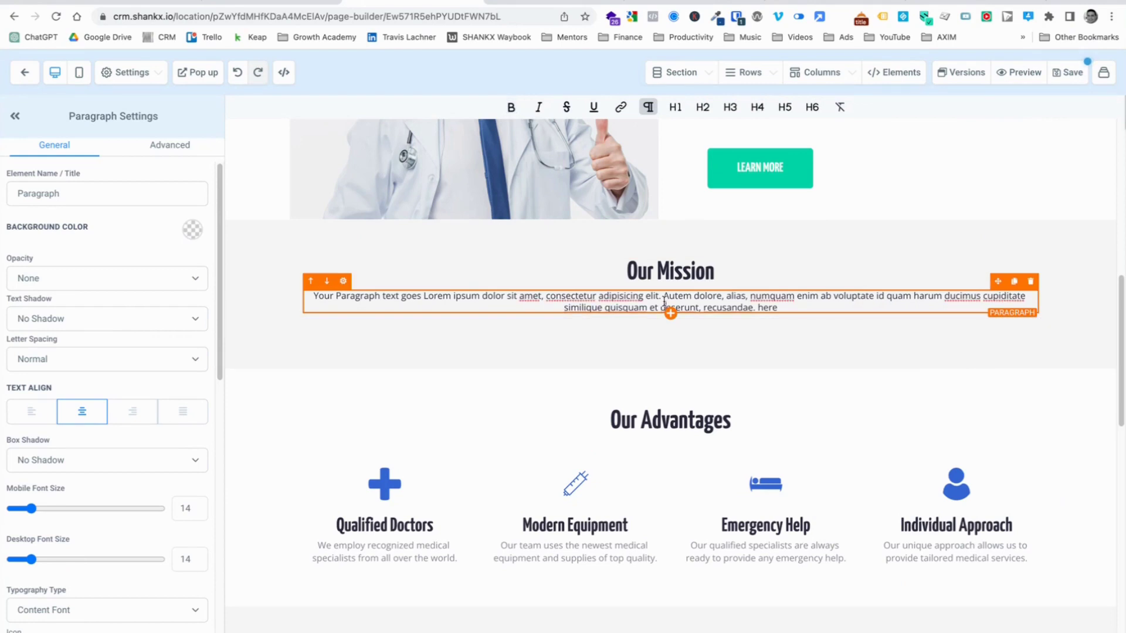
key(ctrl+a)
text("To connect healthcare business development and marketing professionals to strengthen our network, share best practices and cross-refer opportunities." Whether you are a seasoned professional or a newcomer to the field, the San Antonio Liaison League provides a platform to collaborate, innovate, and grow. With our collective knowledge and expertise, we aim to drive positive change in our industry and deliver better healthcare outcomes for our community.)
key(ctrl+a)
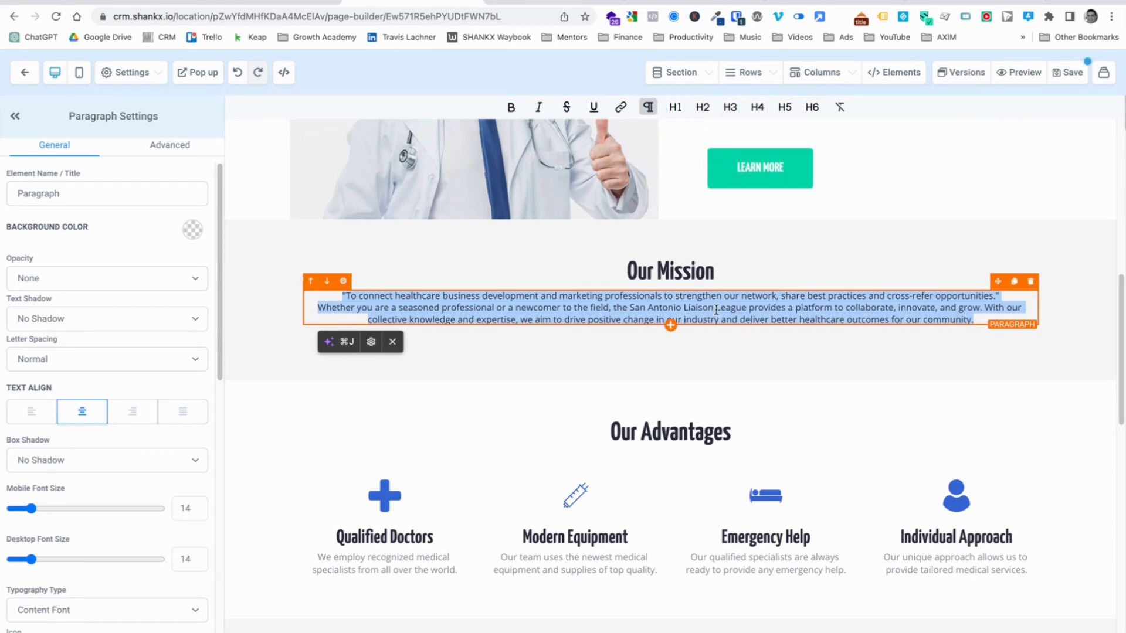
click(34, 412)
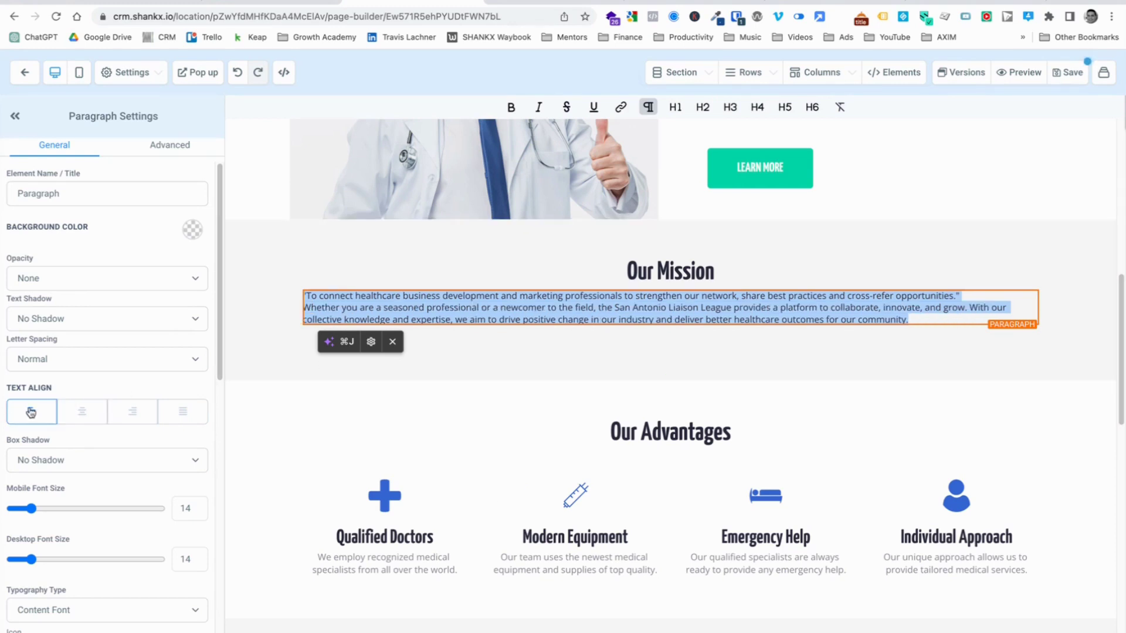
scroll(263, 391, up, 8)
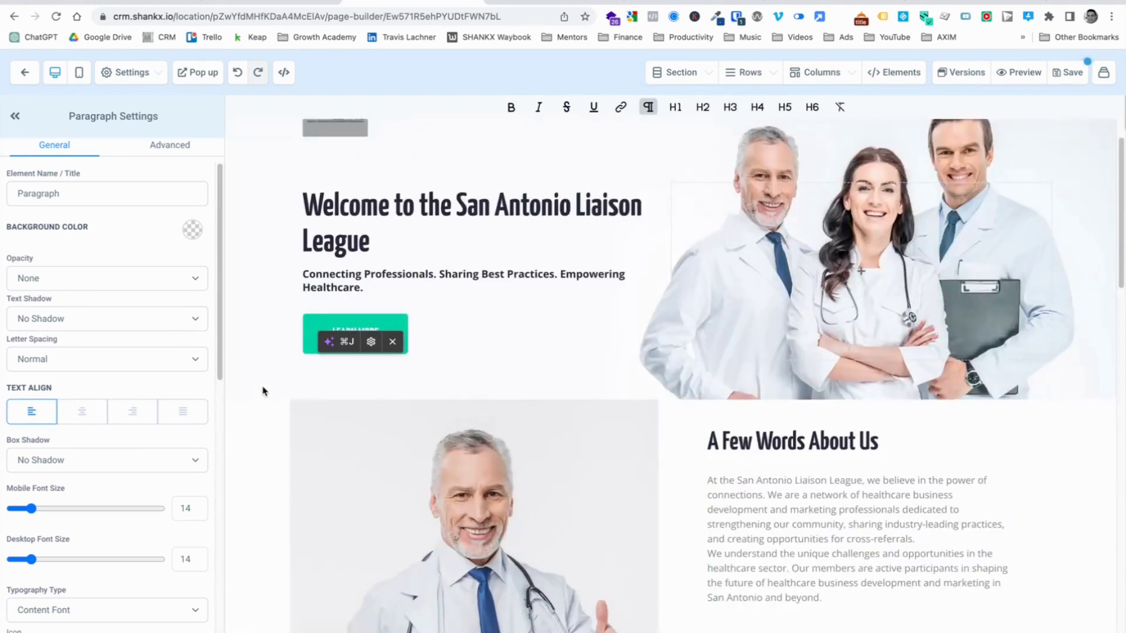
scroll(263, 391, down, 8)
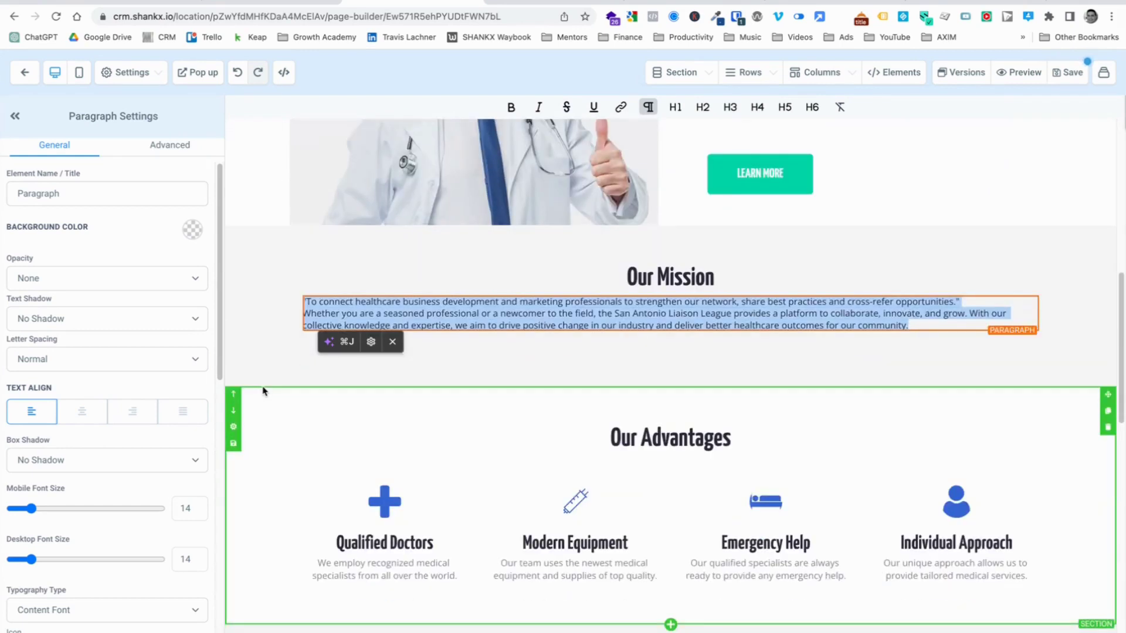
scroll(263, 391, up, 1)
scroll(263, 391, down, 3)
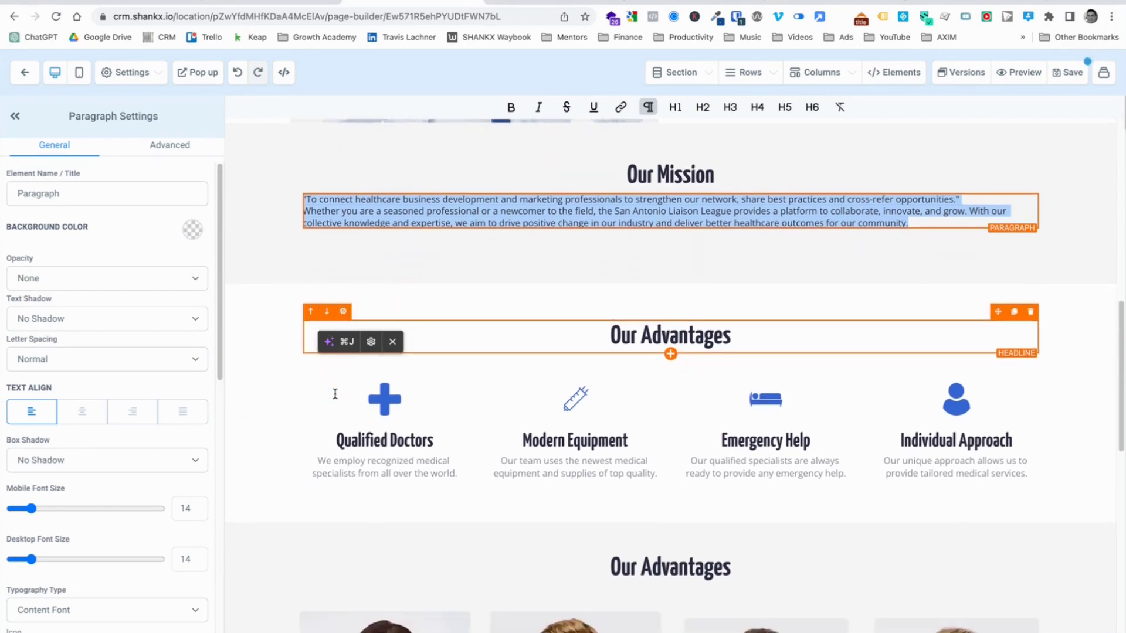
scroll(335, 393, down, 2)
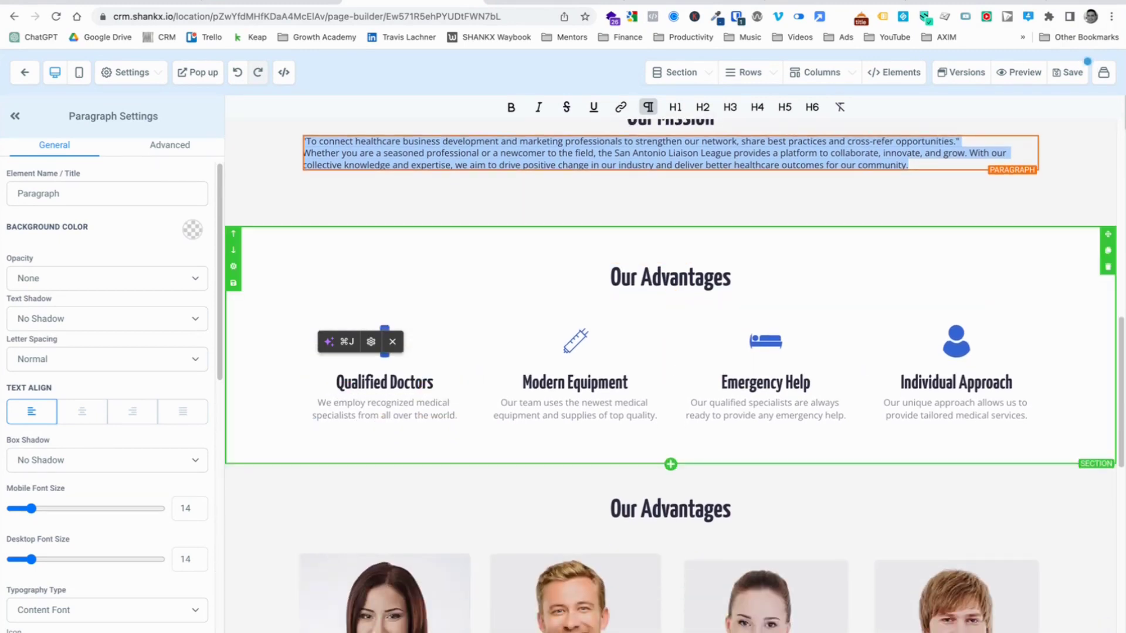
scroll(754, 409, up, 10)
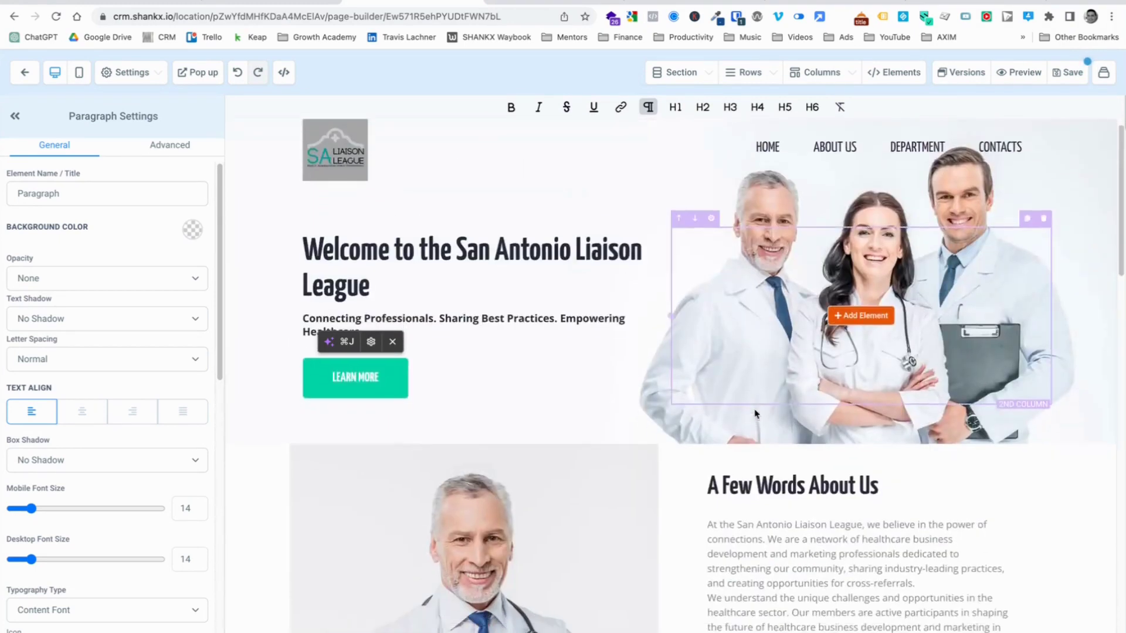
scroll(754, 408, up, 3)
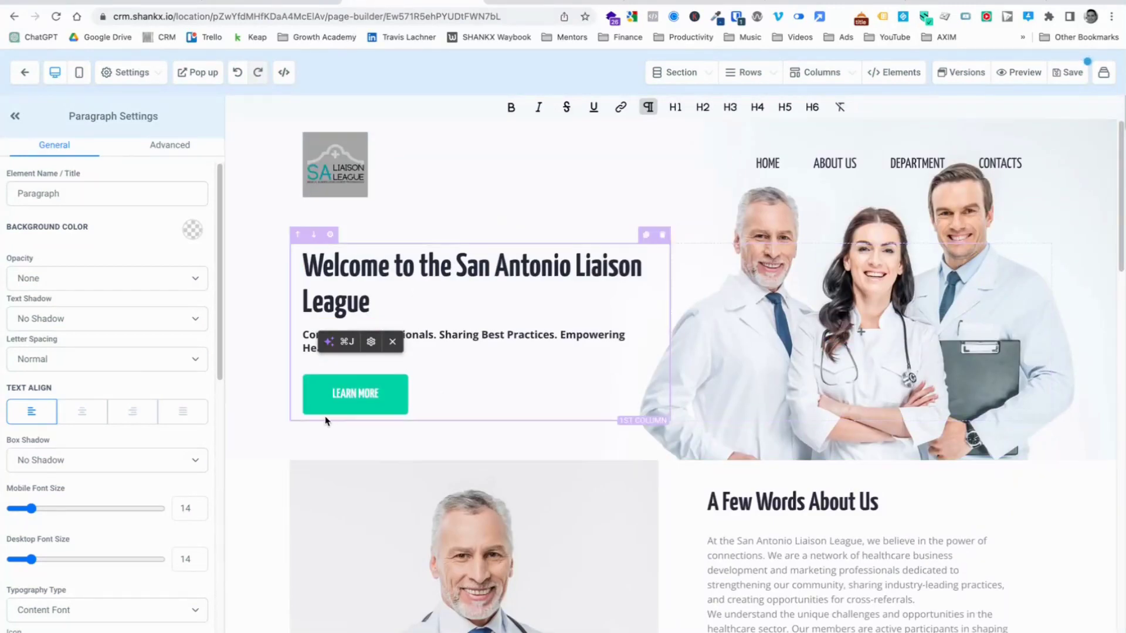
Step: Change the hero's LEARN MORE button label to JOIN US
click(352, 395)
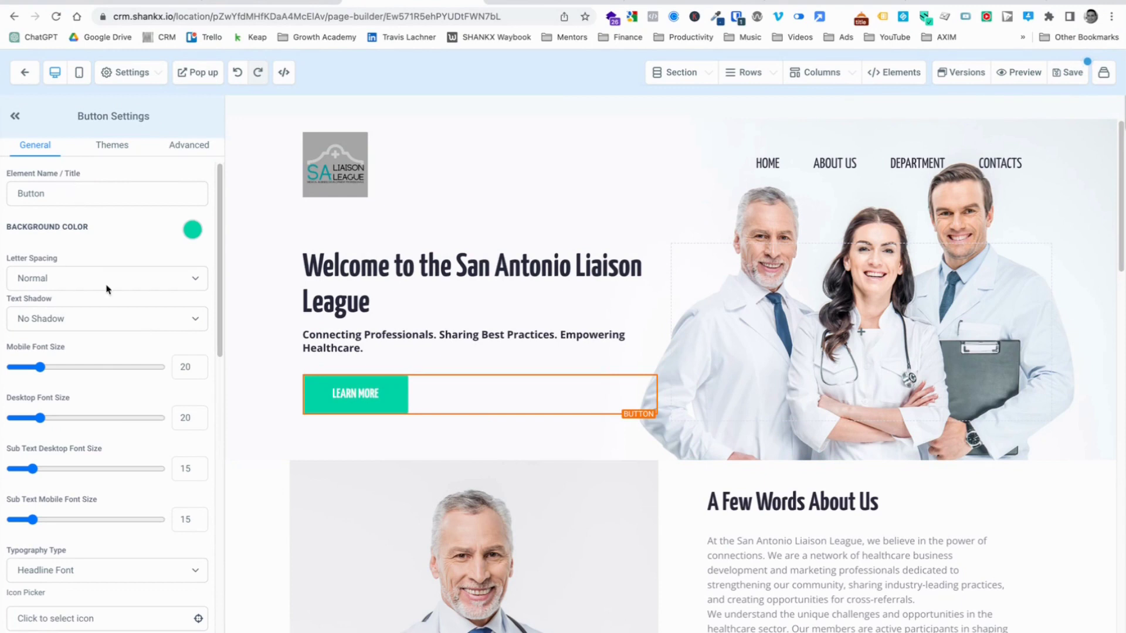
scroll(107, 289, down, 5)
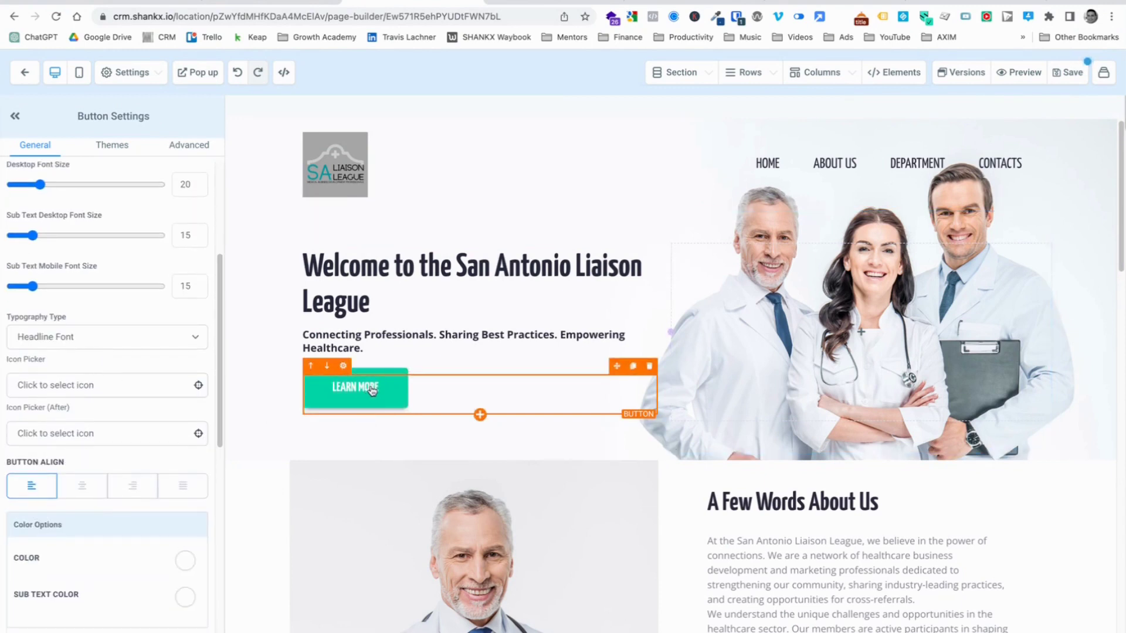
scroll(87, 438, up, 5)
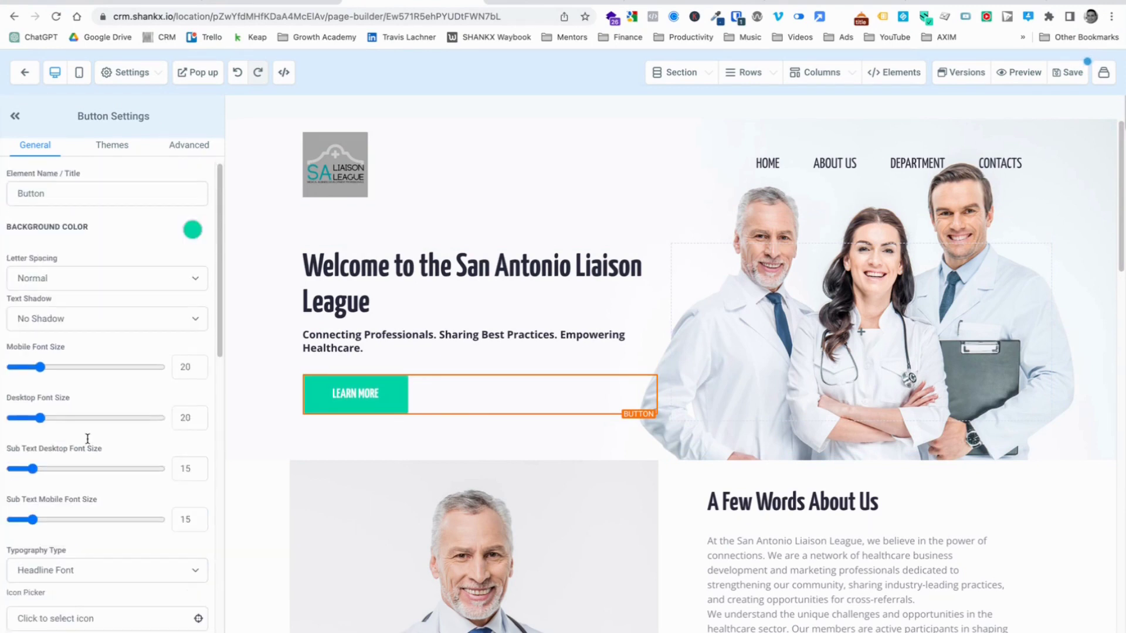
scroll(88, 411, down, 8)
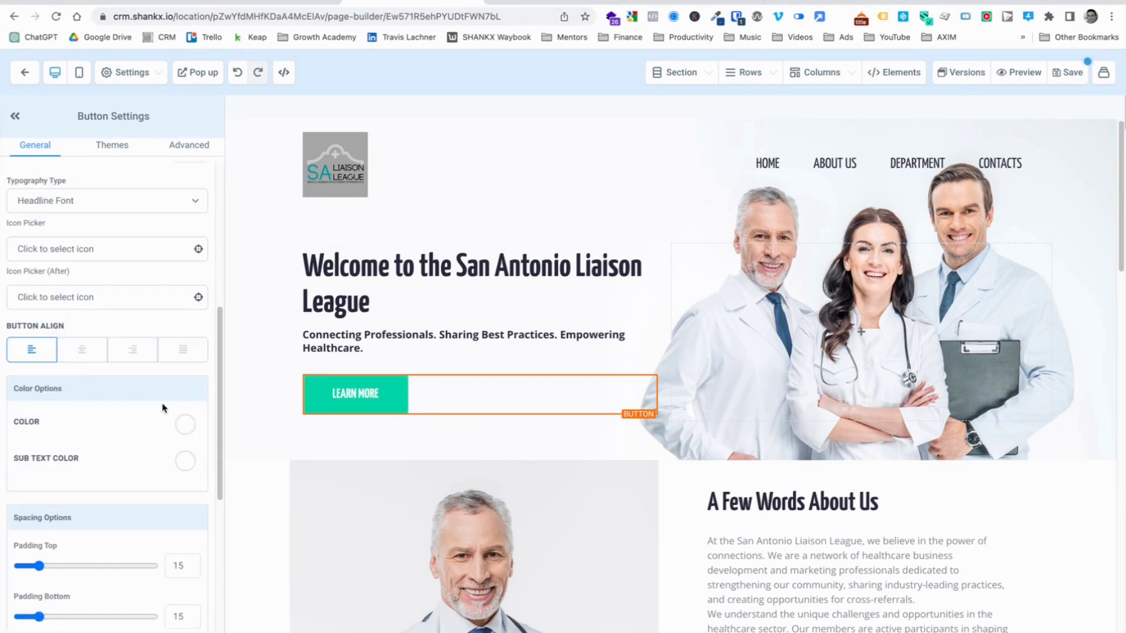
scroll(162, 408, down, 10)
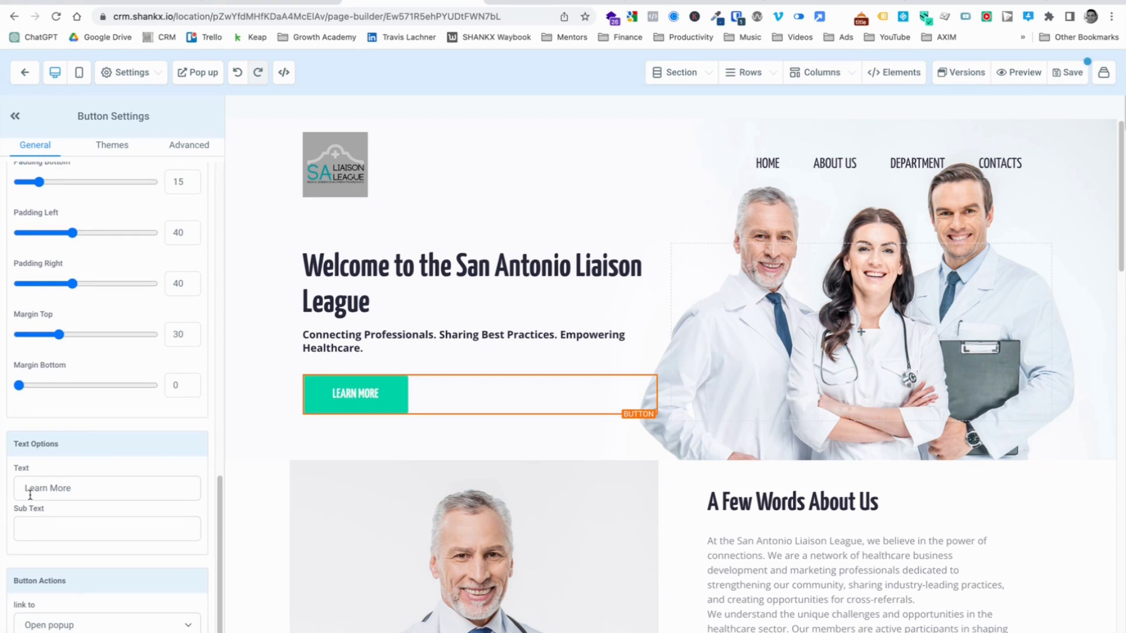
click(30, 494)
key(super+a)
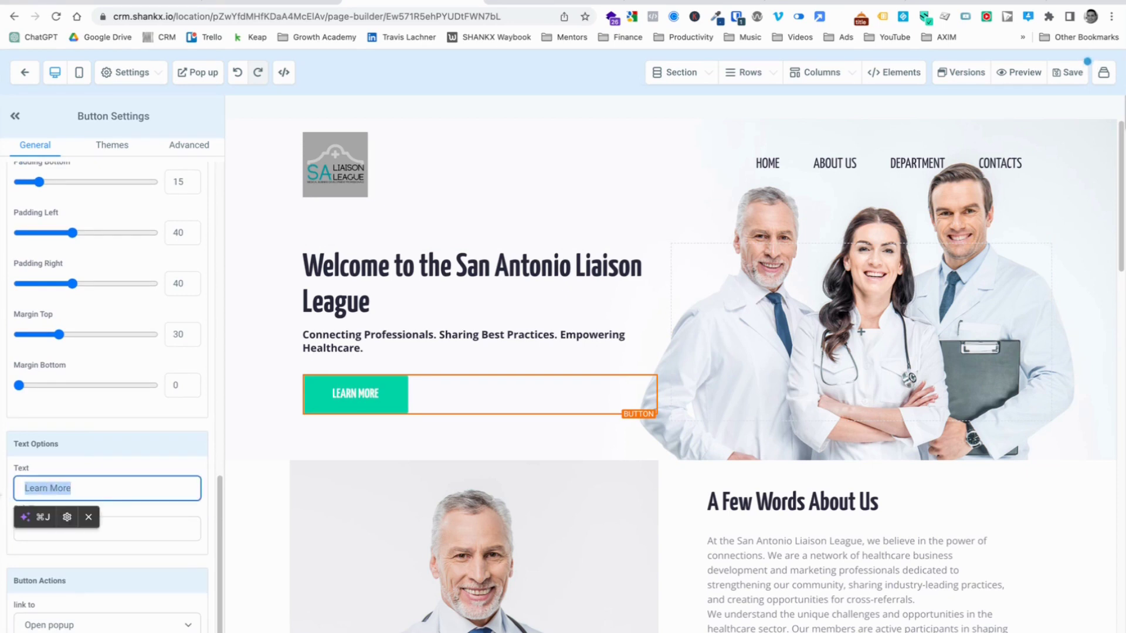
text(JOin)
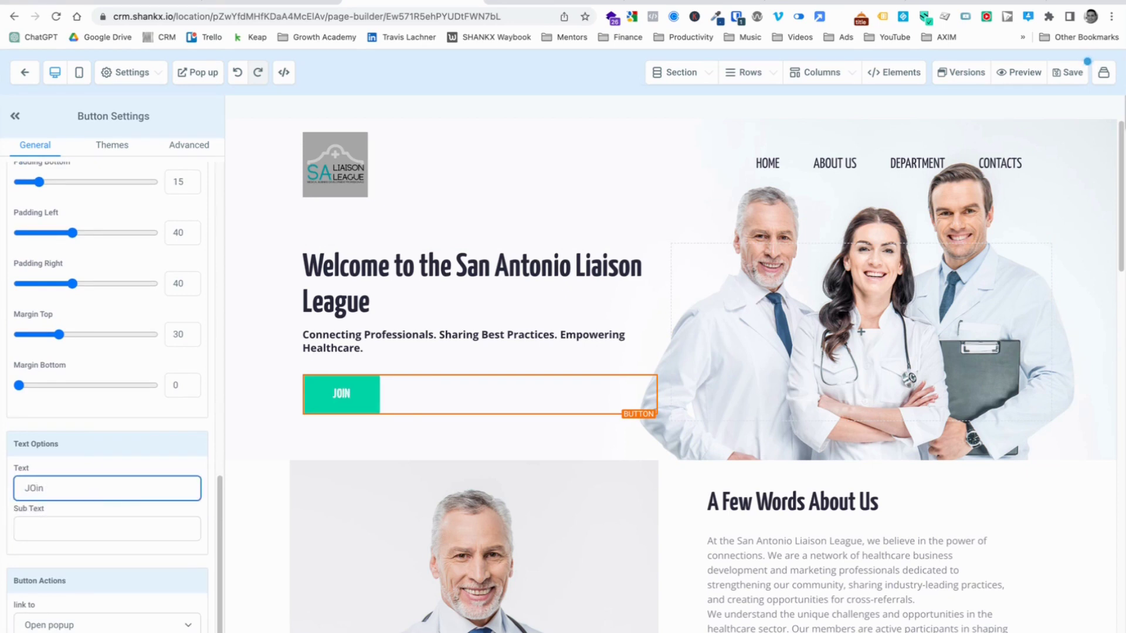
key(BackSpace)
key(BackSpace)
key(BackSpace)
text(OIN US)
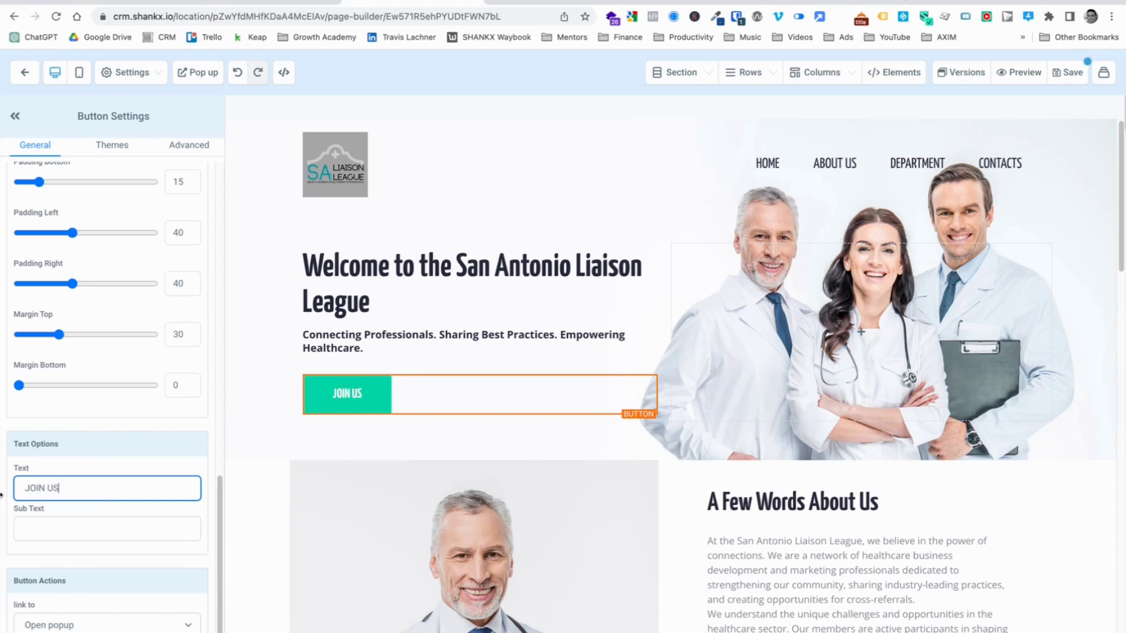
Step: Change the About Us section's LEARN MORE button label to JOIN US
scroll(469, 352, down, 4)
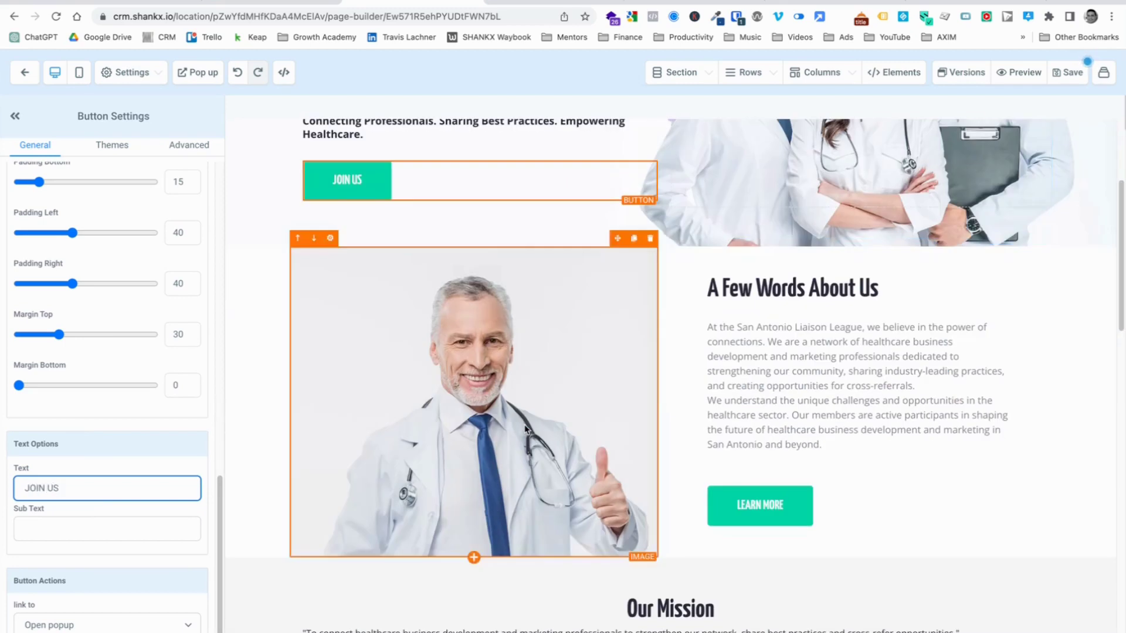
click(775, 508)
click(88, 489)
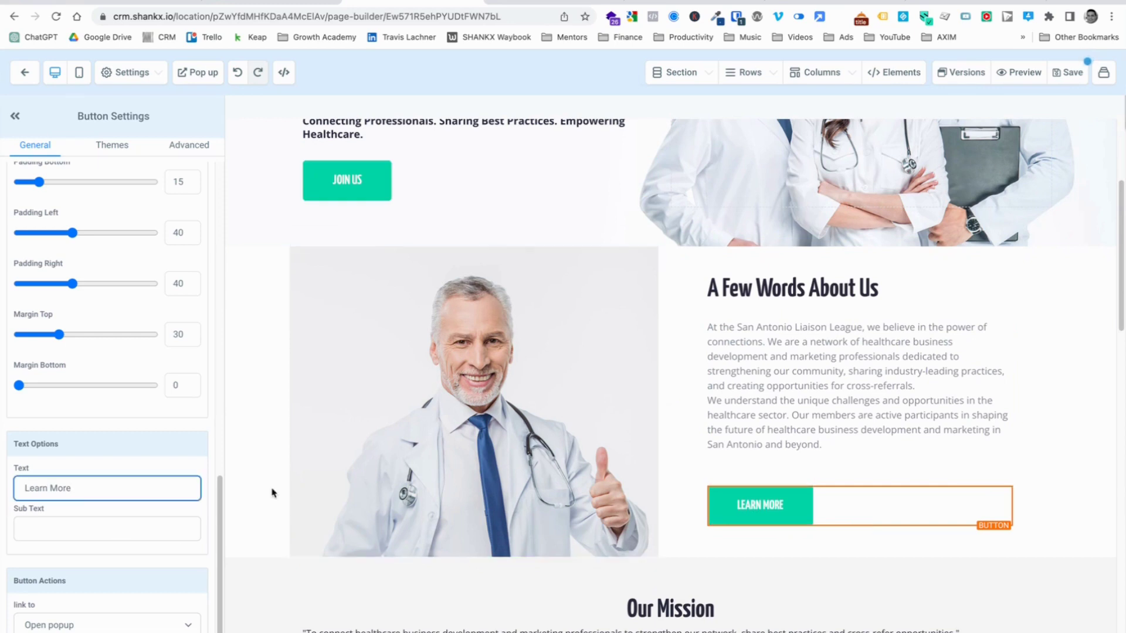
key(ctrl+a)
text(JOIN U)
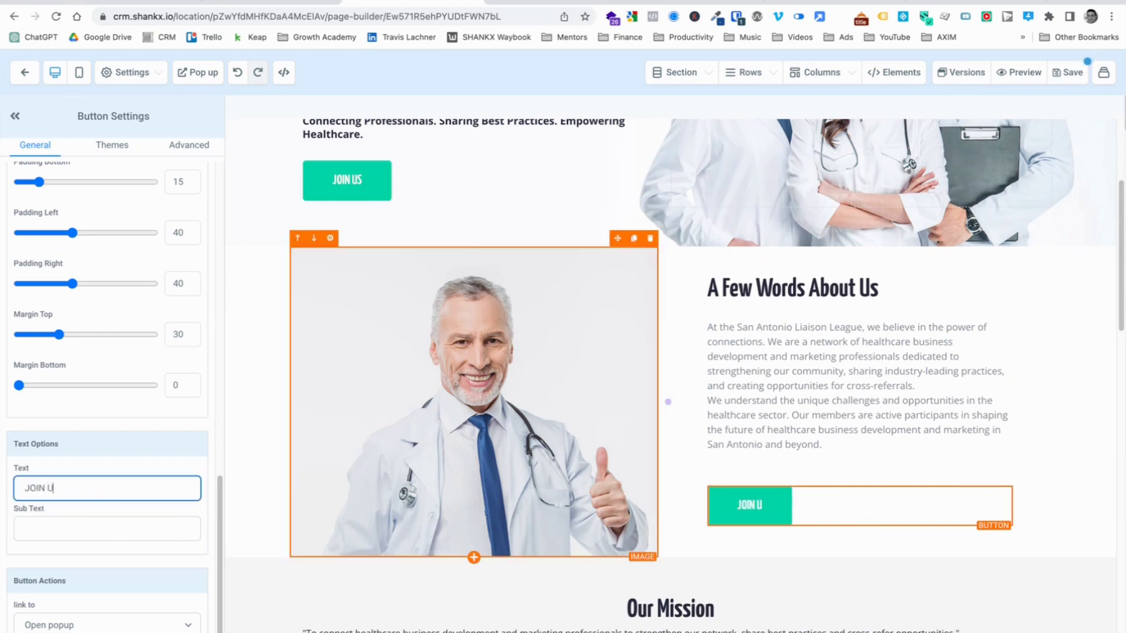
text(S)
scroll(578, 421, down, 4)
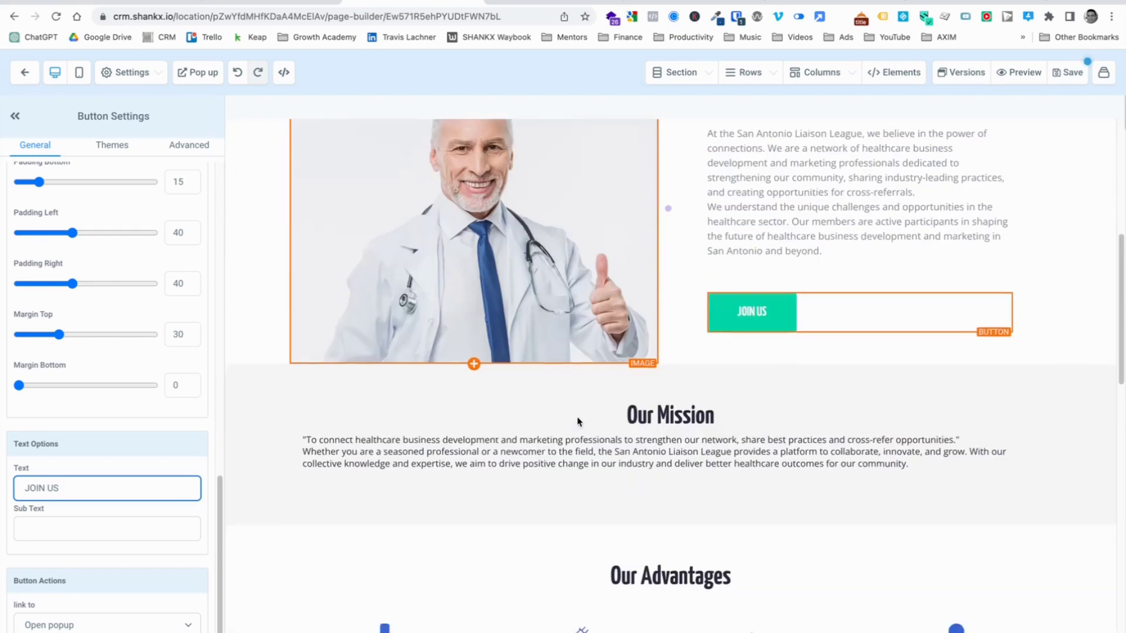
Step: Delete the feature-icon Our Advantages section
scroll(578, 421, down, 9)
scroll(837, 434, up, 3)
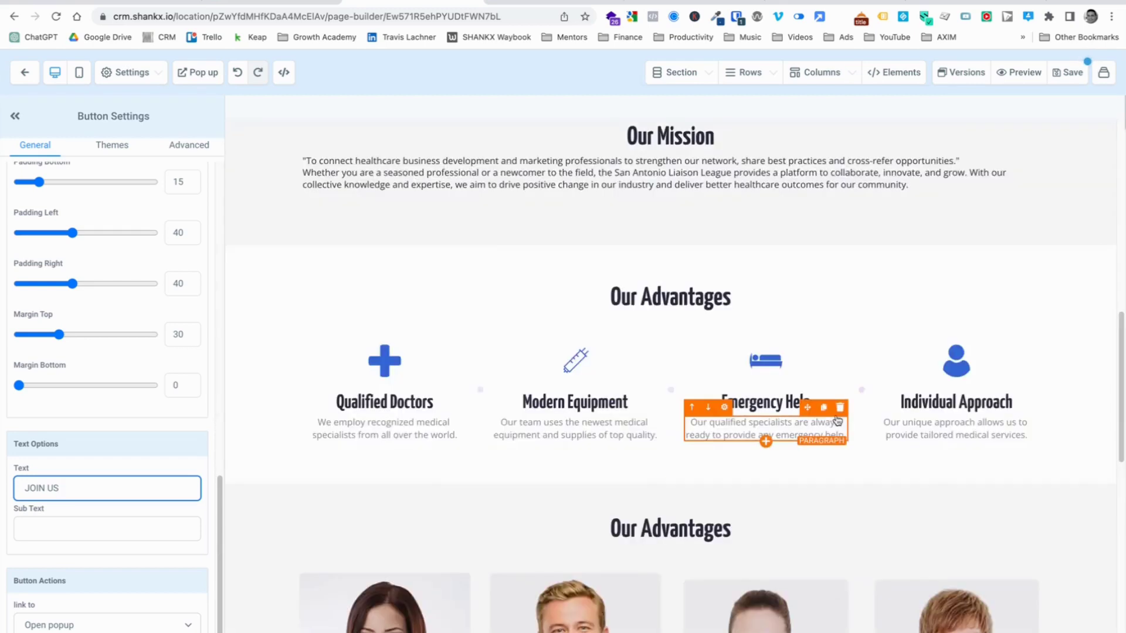
scroll(838, 421, down, 3)
scroll(838, 410, up, 6)
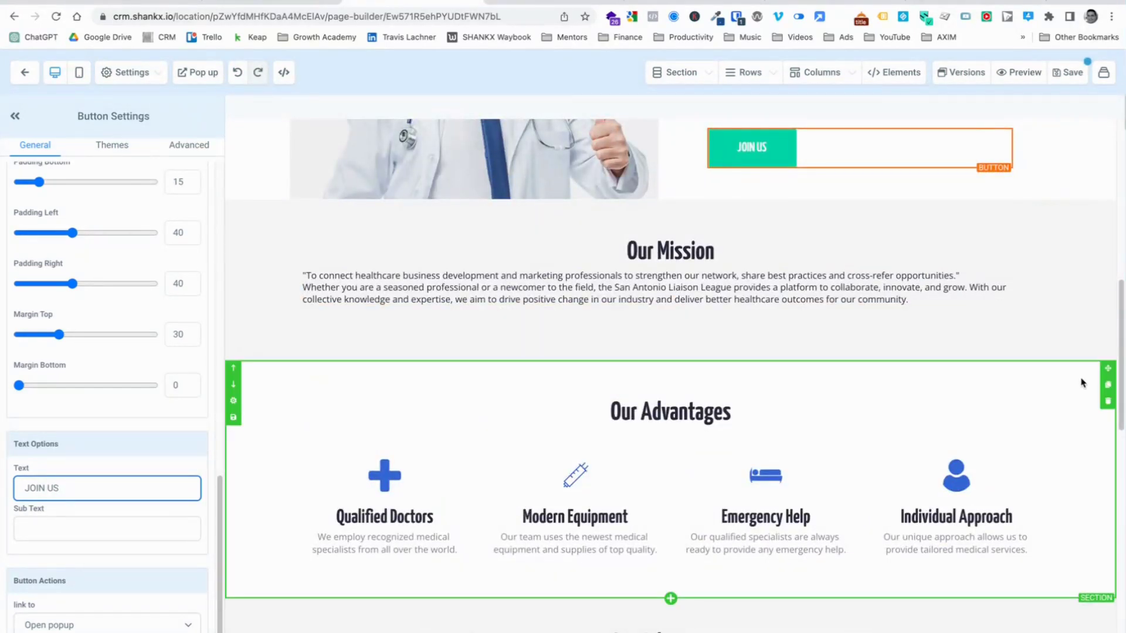
click(1108, 402)
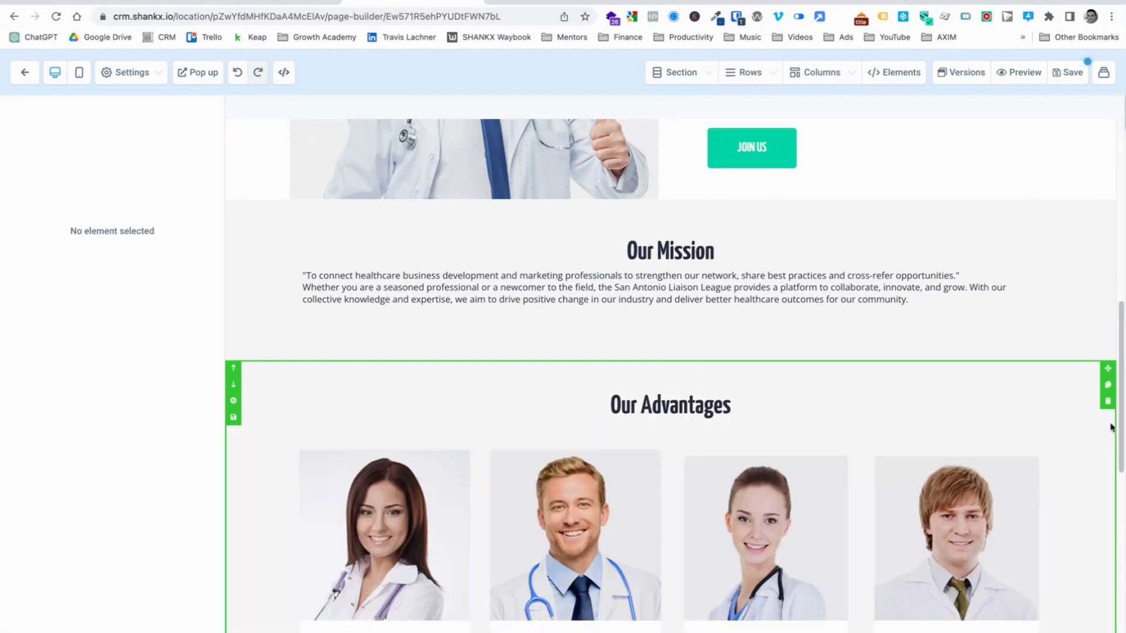
Step: Delete the doctor-cards Our Advantages section and the Testimonials section
scroll(978, 417, down, 1)
scroll(979, 416, down, 4)
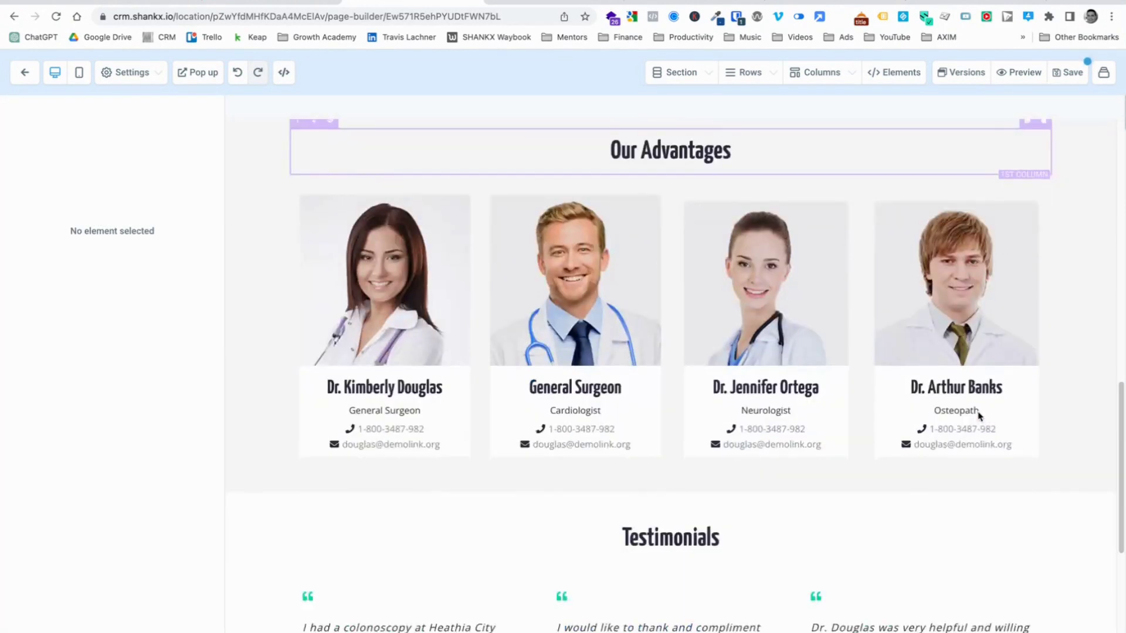
scroll(979, 416, up, 2)
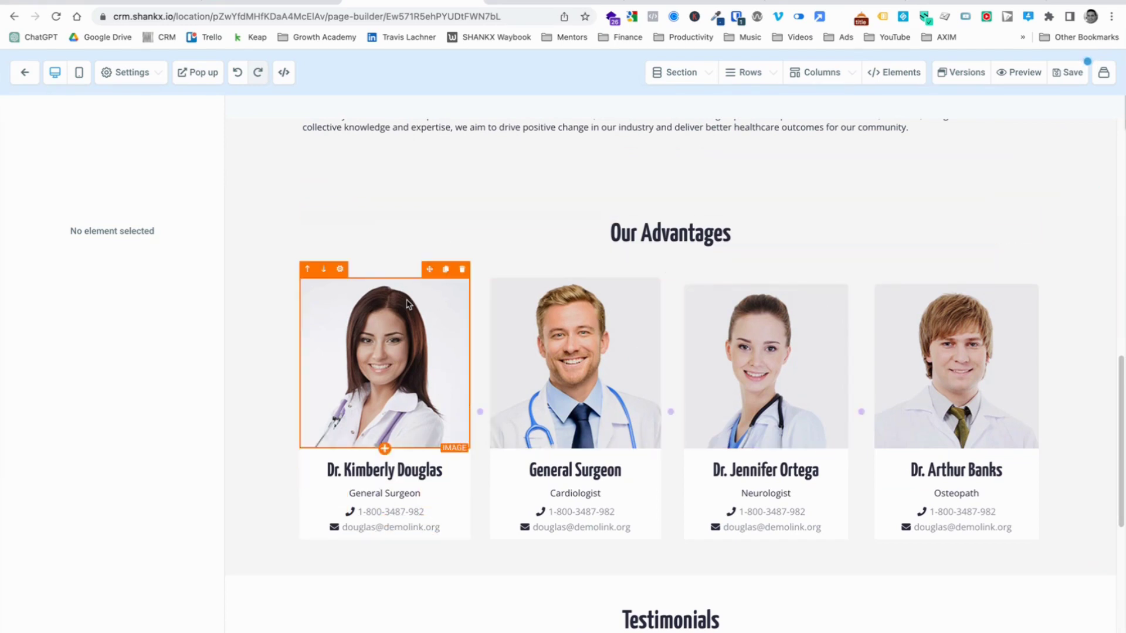
scroll(514, 212, up, 2)
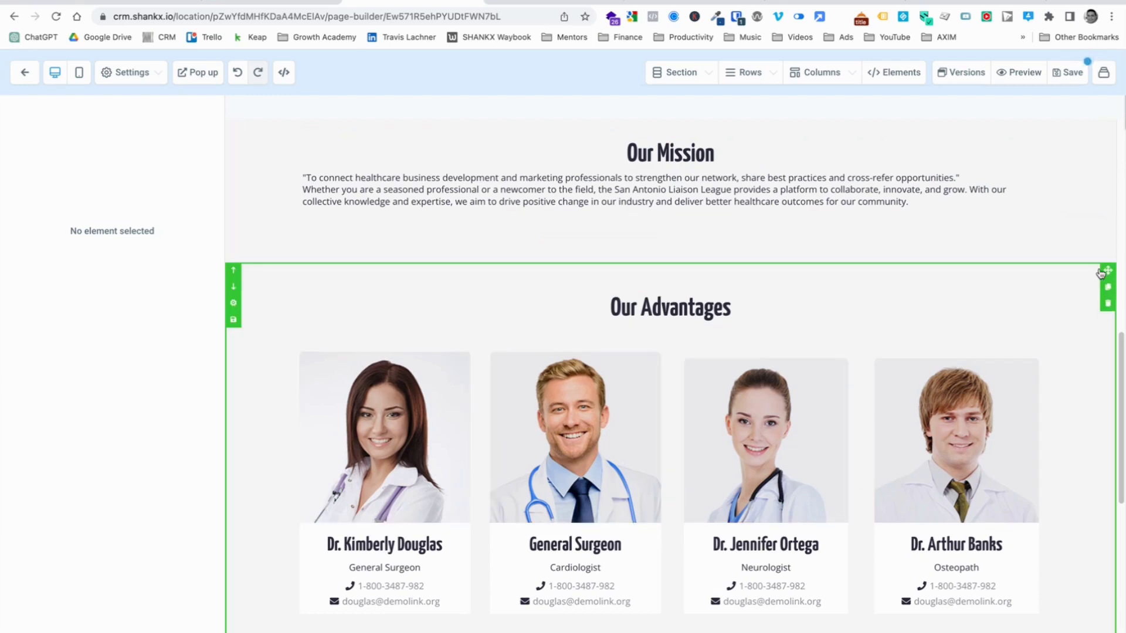
click(1106, 304)
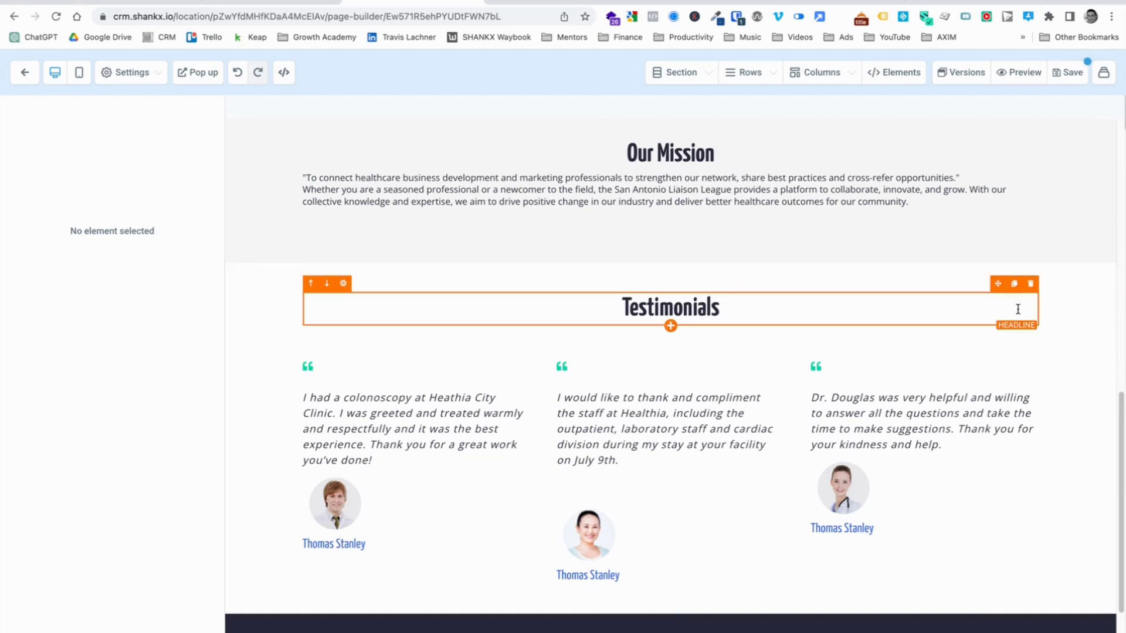
click(1108, 304)
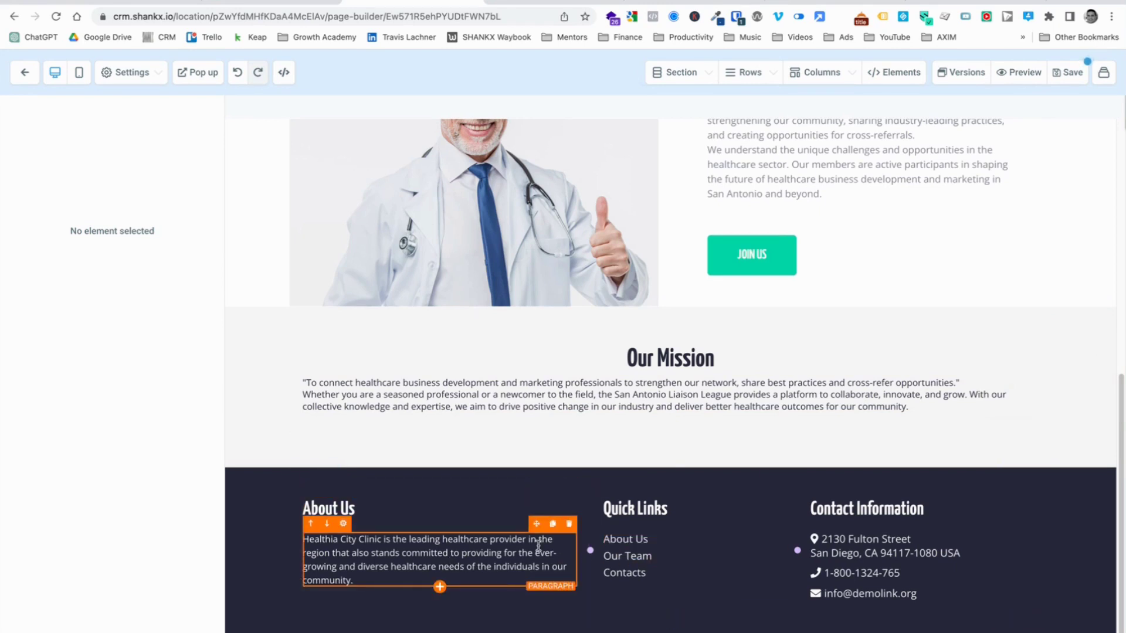
Step: Select the About Us paragraph in the footer and review the remaining layout
scroll(1029, 475, up, 2)
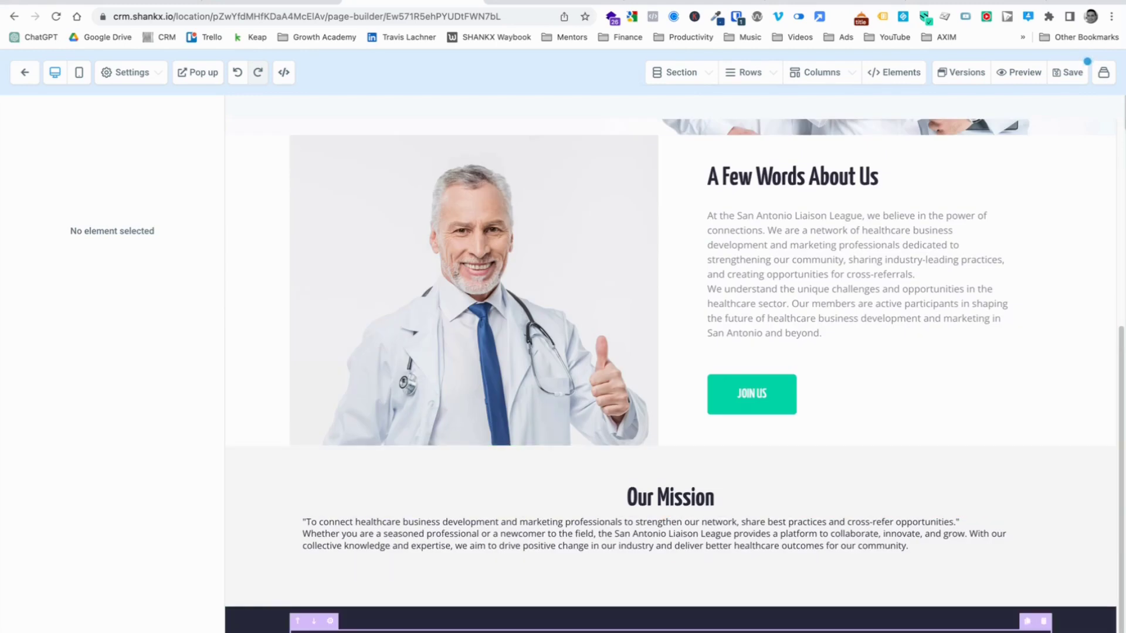
click(698, 625)
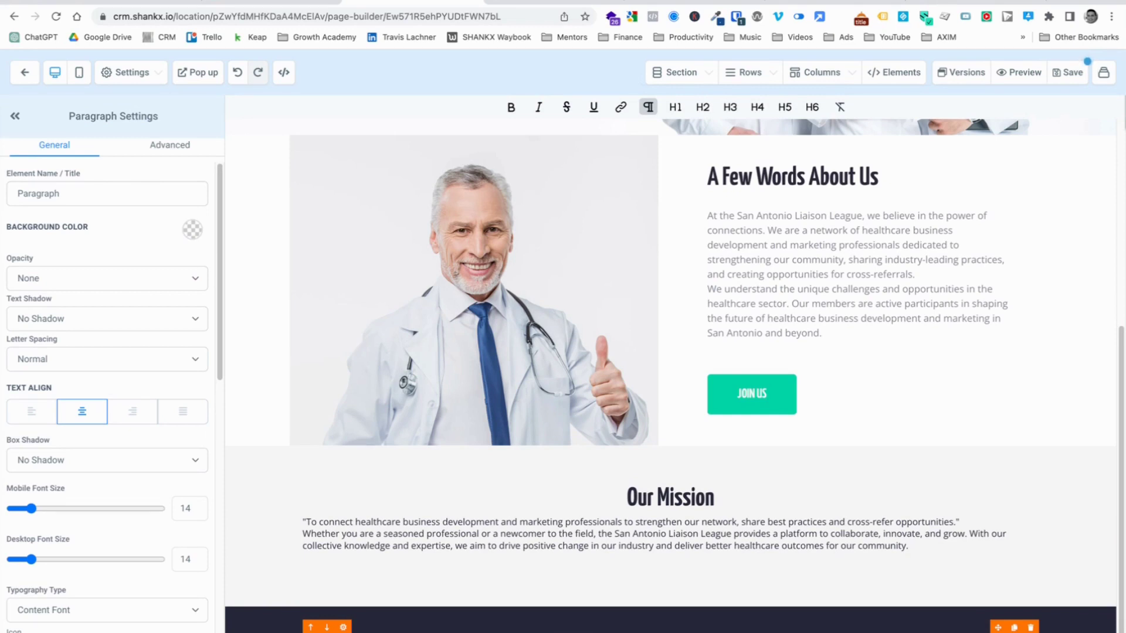
scroll(909, 528, up, 5)
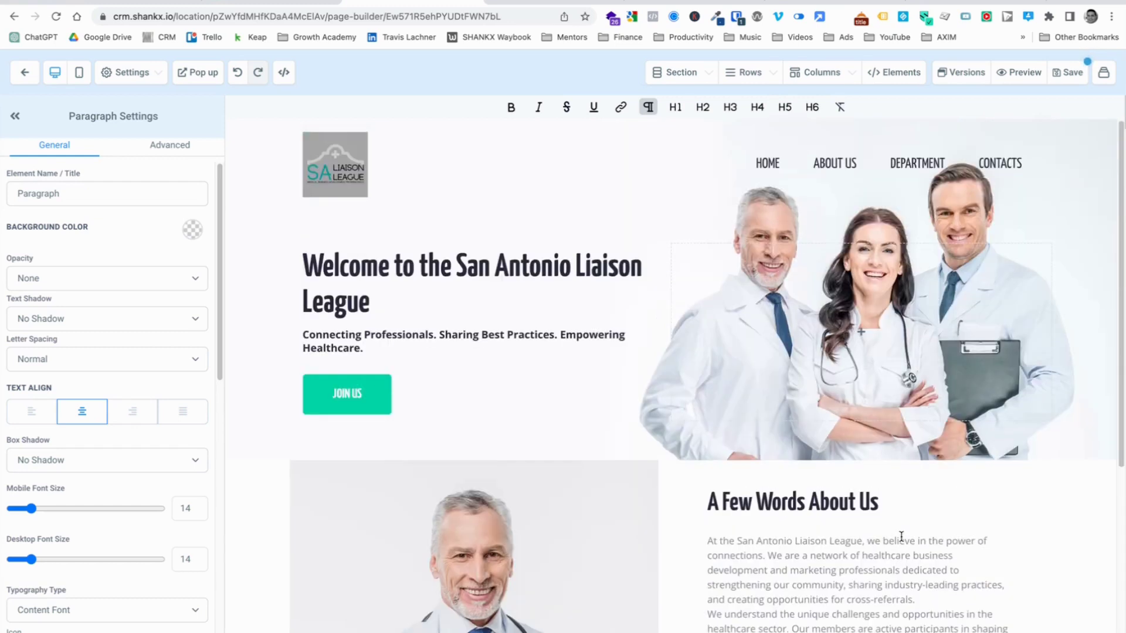
scroll(742, 222, down, 1)
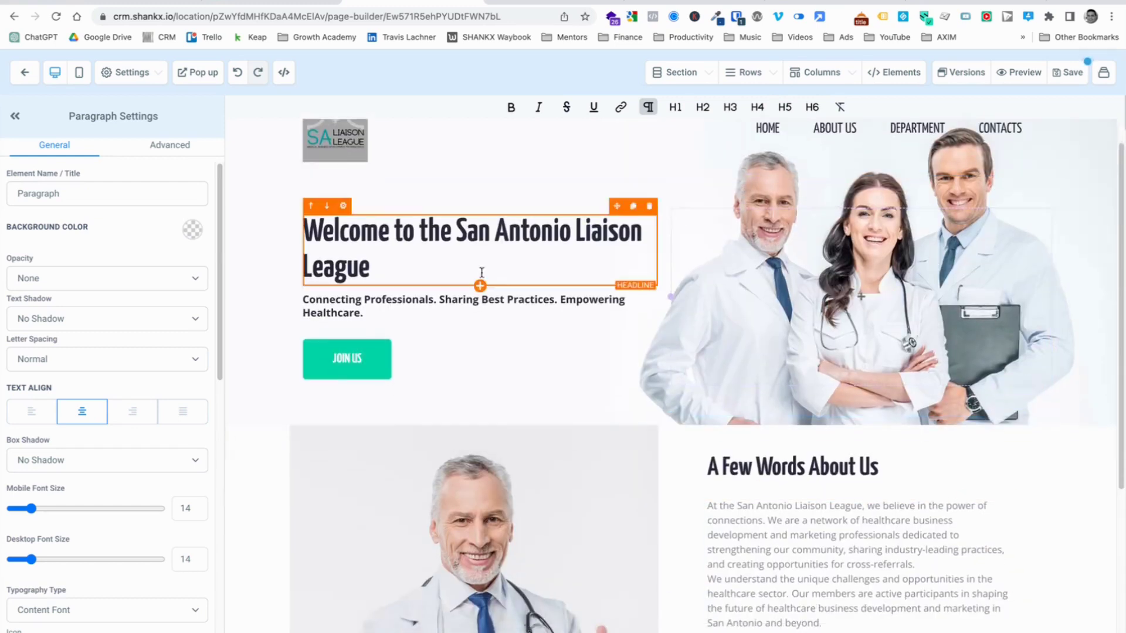
scroll(334, 362, down, 5)
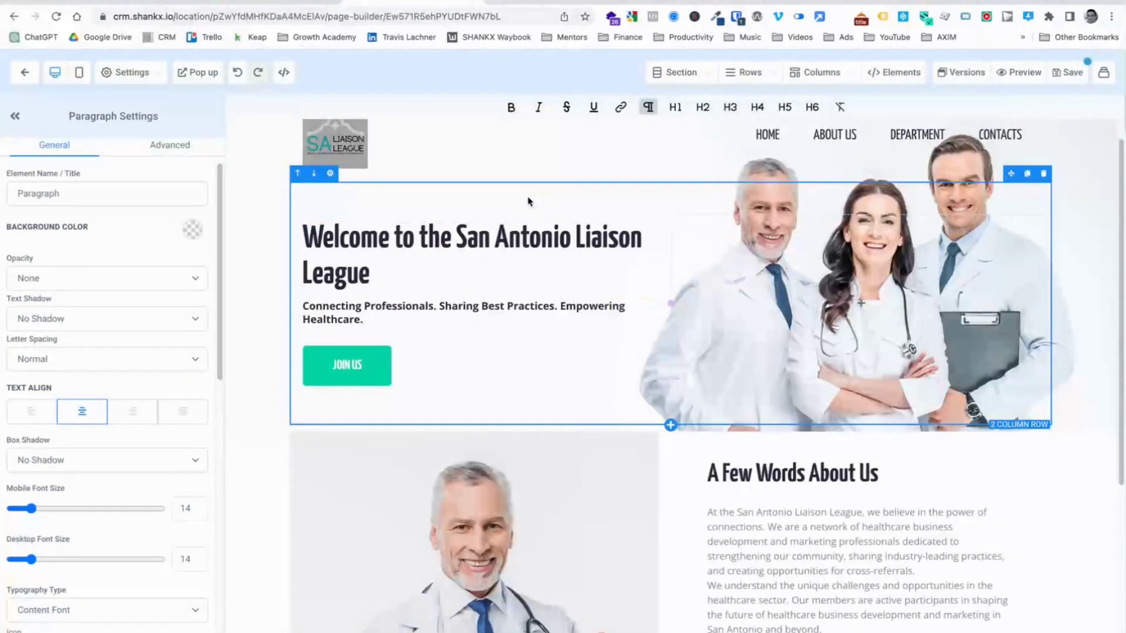
Step: On saliaisonleague.com, open Membership Signup and select the SALL Member Signup form's URL
click(536, 1)
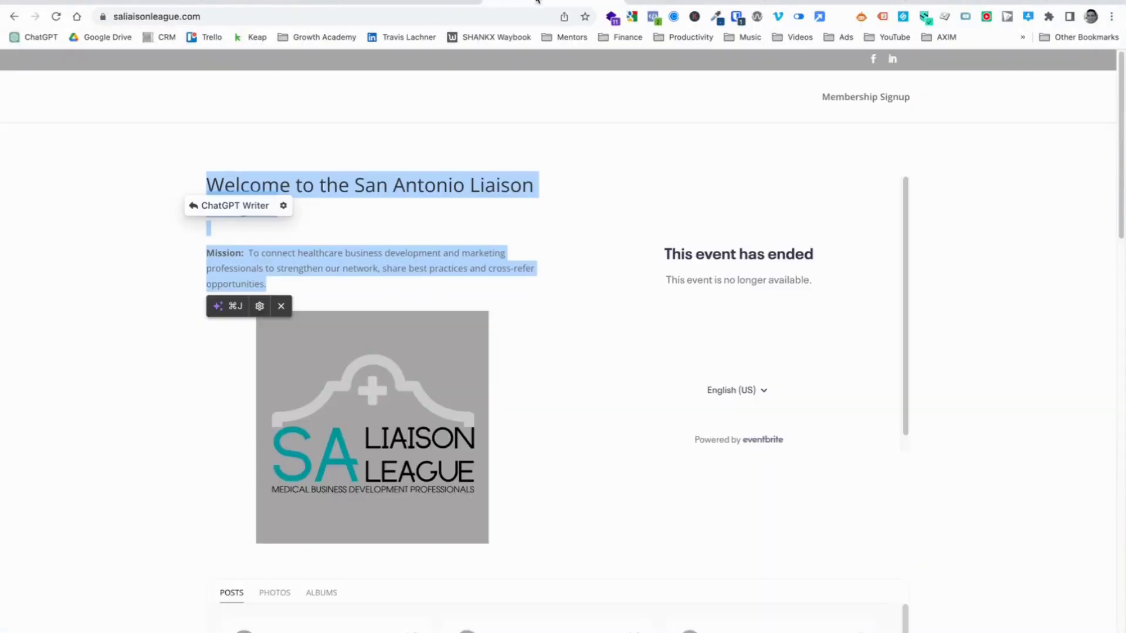
click(627, 181)
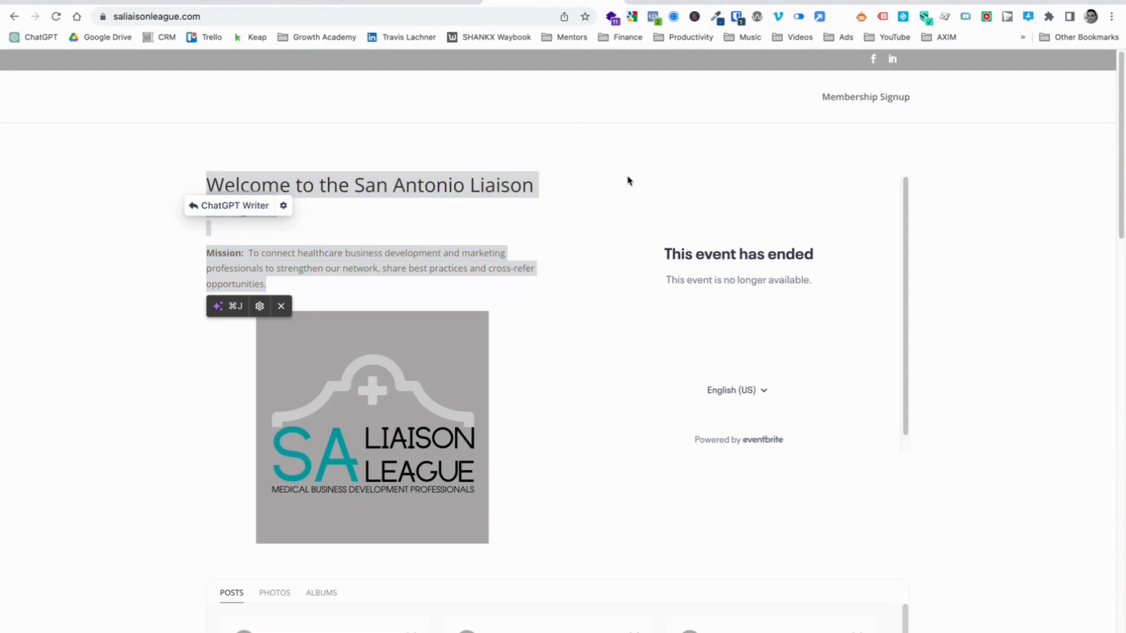
click(855, 101)
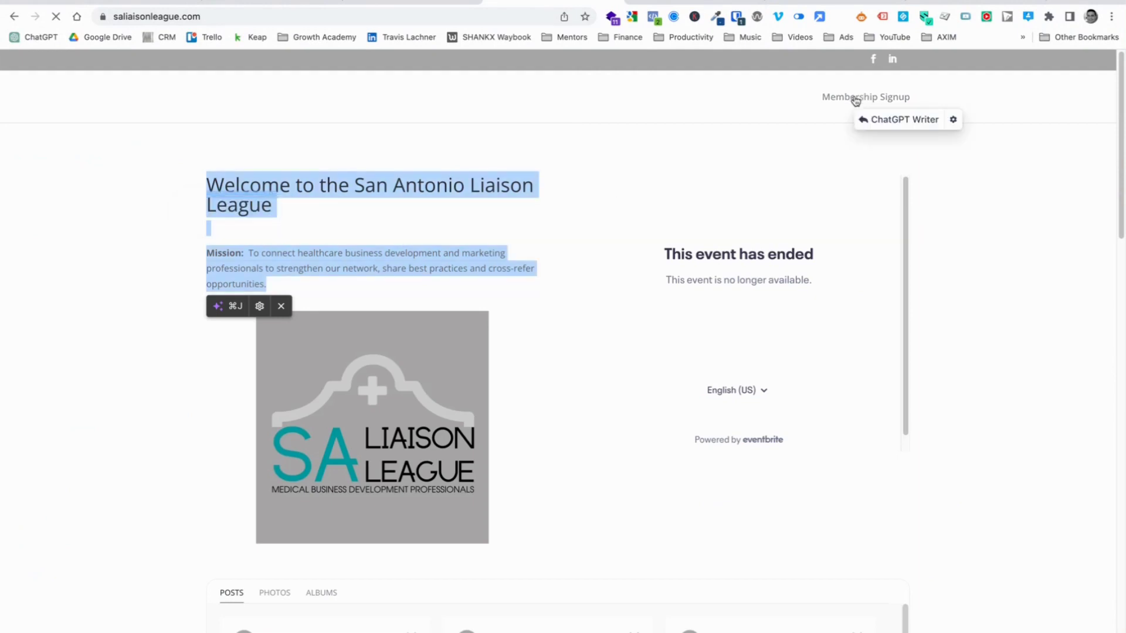
click(258, 17)
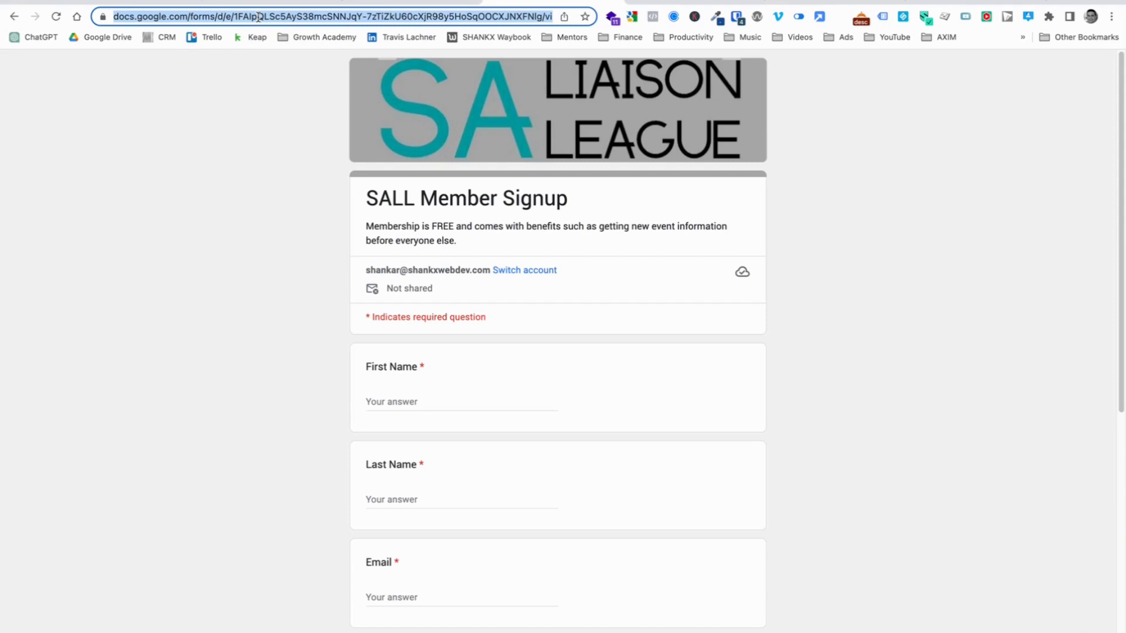
Step: Link the hero JOIN US button to the pasted Google Form URL, opening in a new tab
click(410, 3)
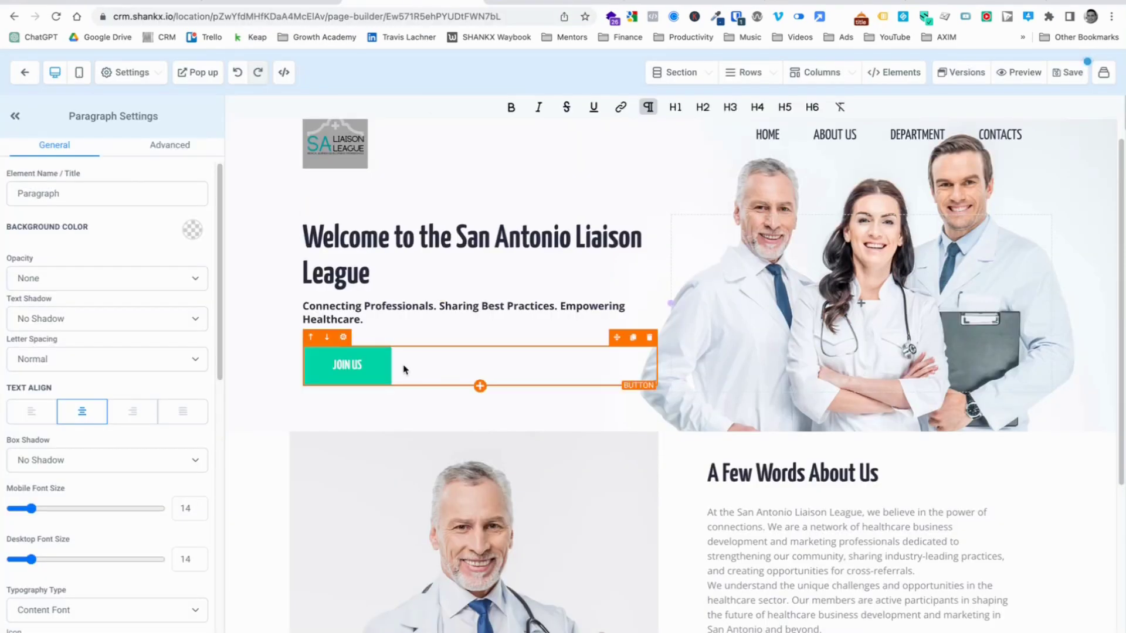
click(326, 371)
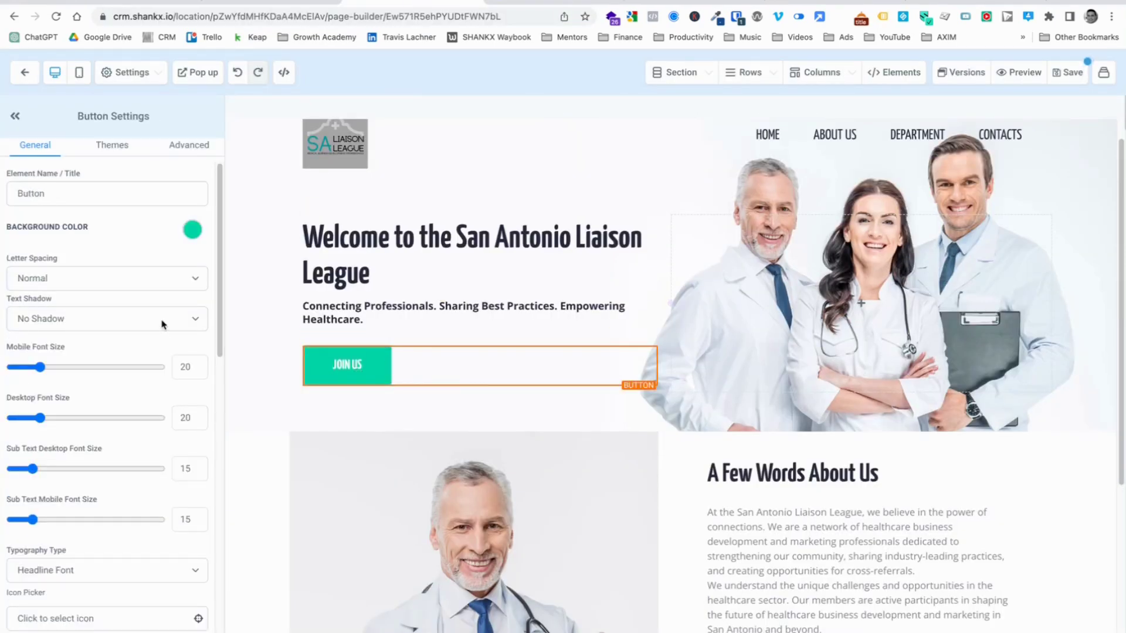
scroll(93, 311, down, 10)
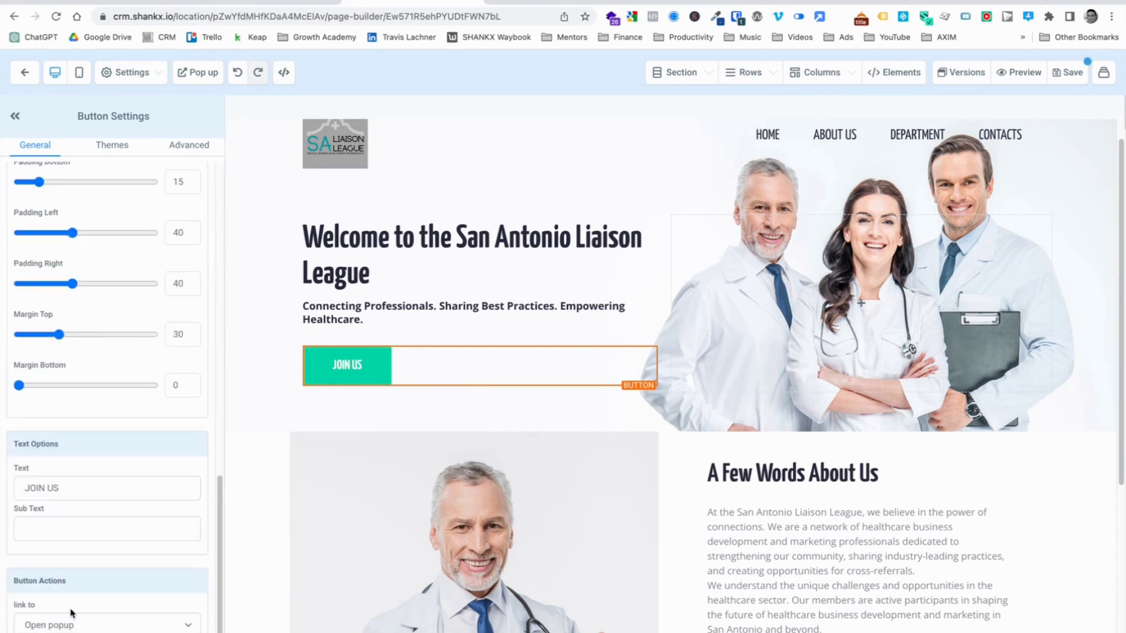
click(88, 627)
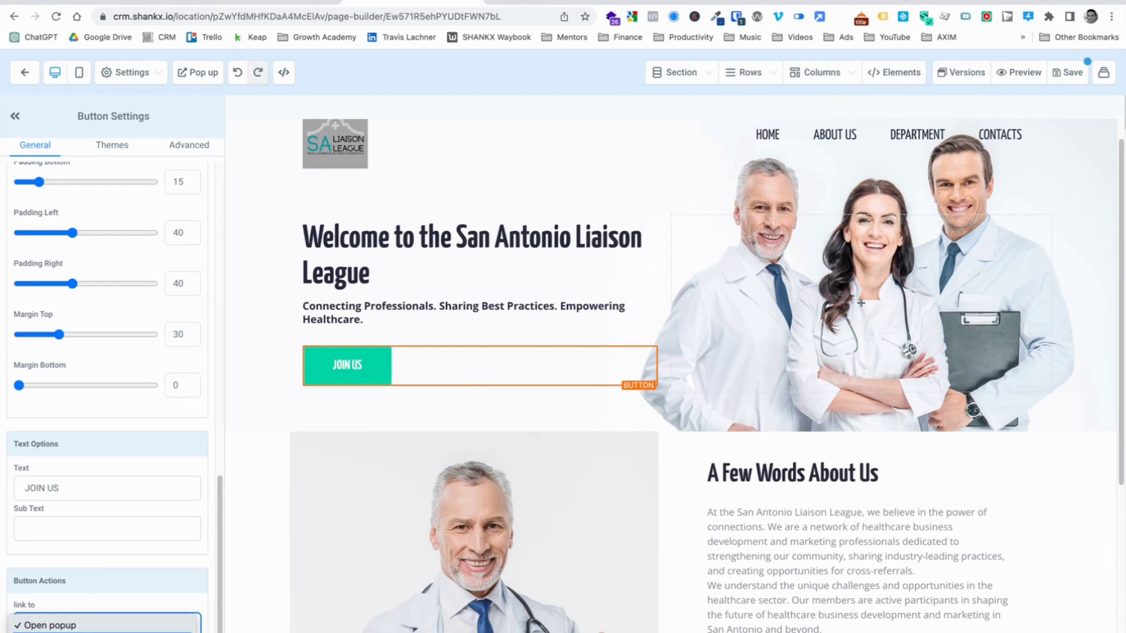
key(Down)
key(Return)
scroll(64, 586, down, 1)
click(64, 593)
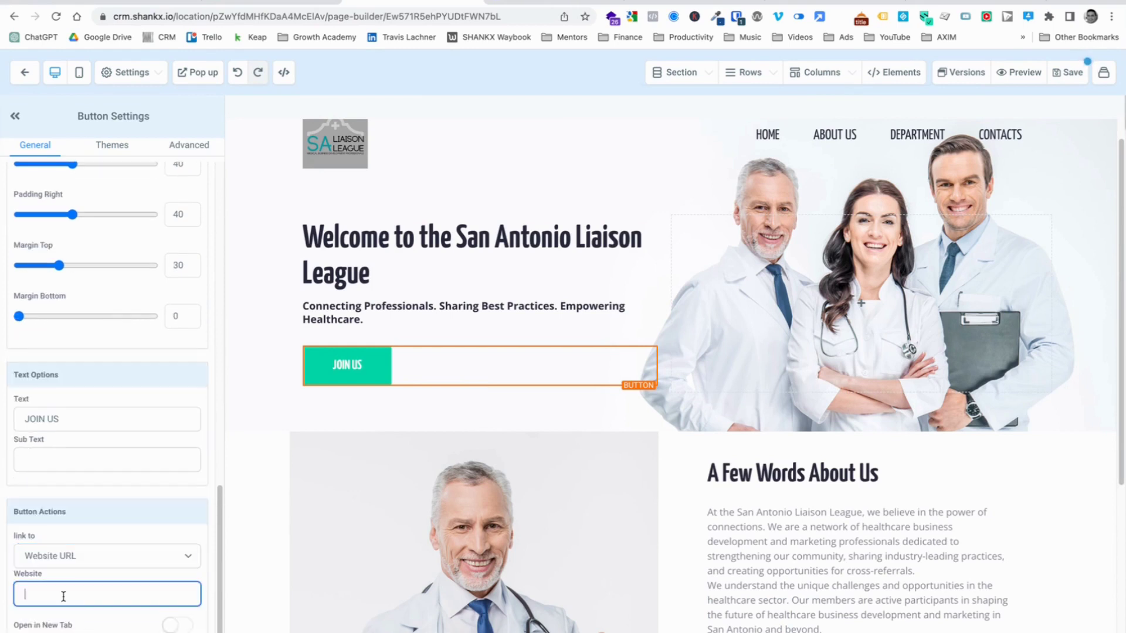
key(ctrl+v)
click(177, 625)
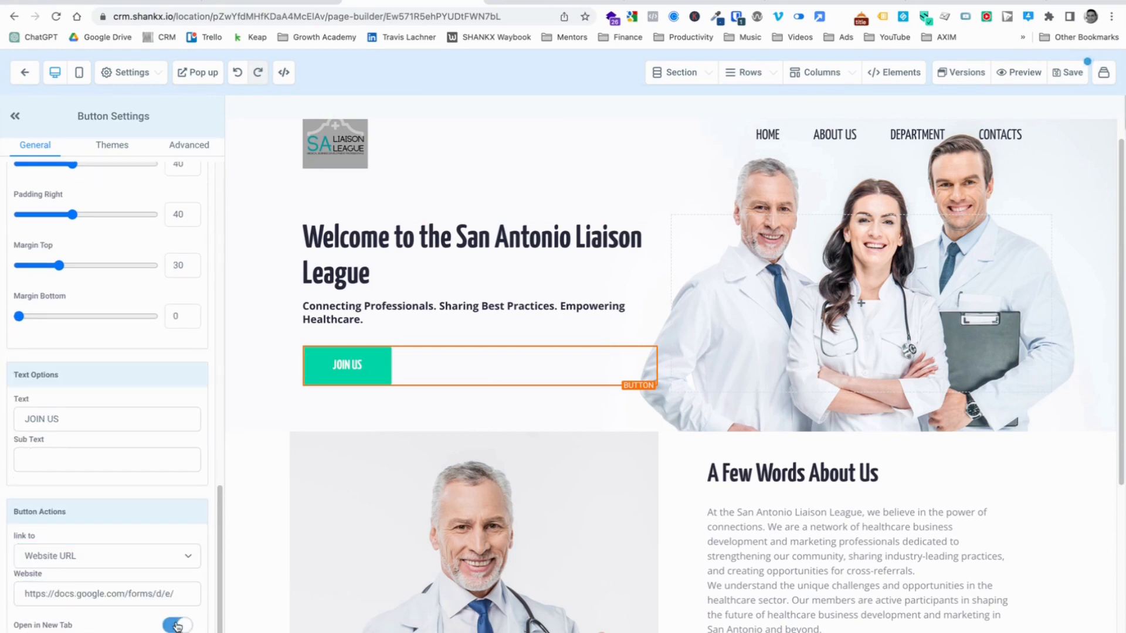
scroll(171, 587, up, 10)
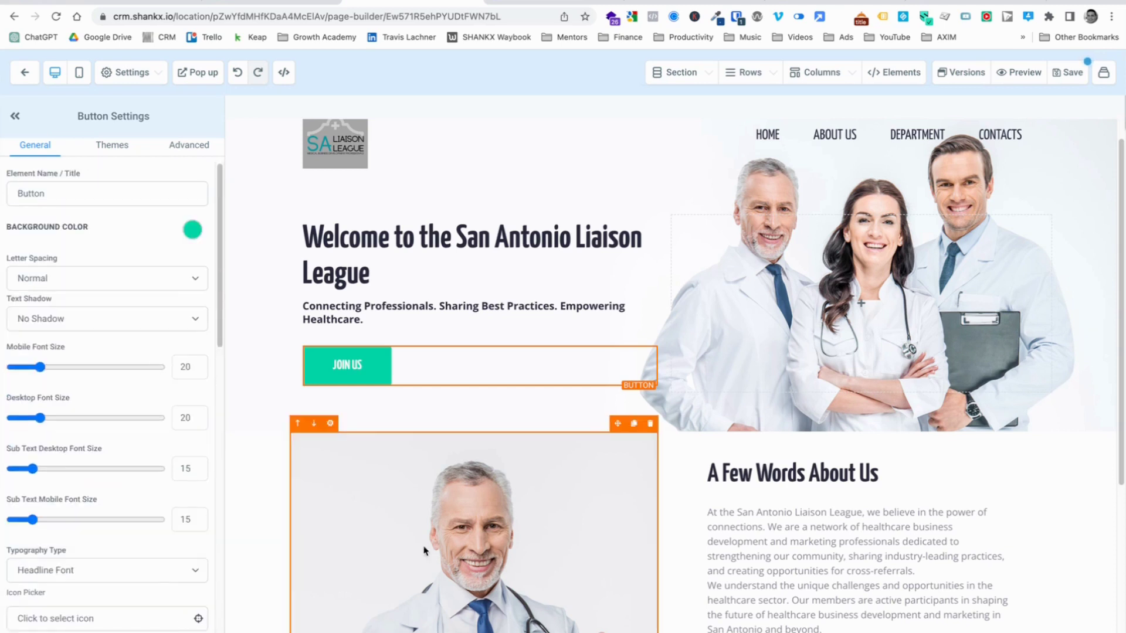
Step: Link the About Us JOIN US button to the same Google Form URL, opening in a new tab
scroll(691, 465, down, 2)
scroll(691, 465, down, 3)
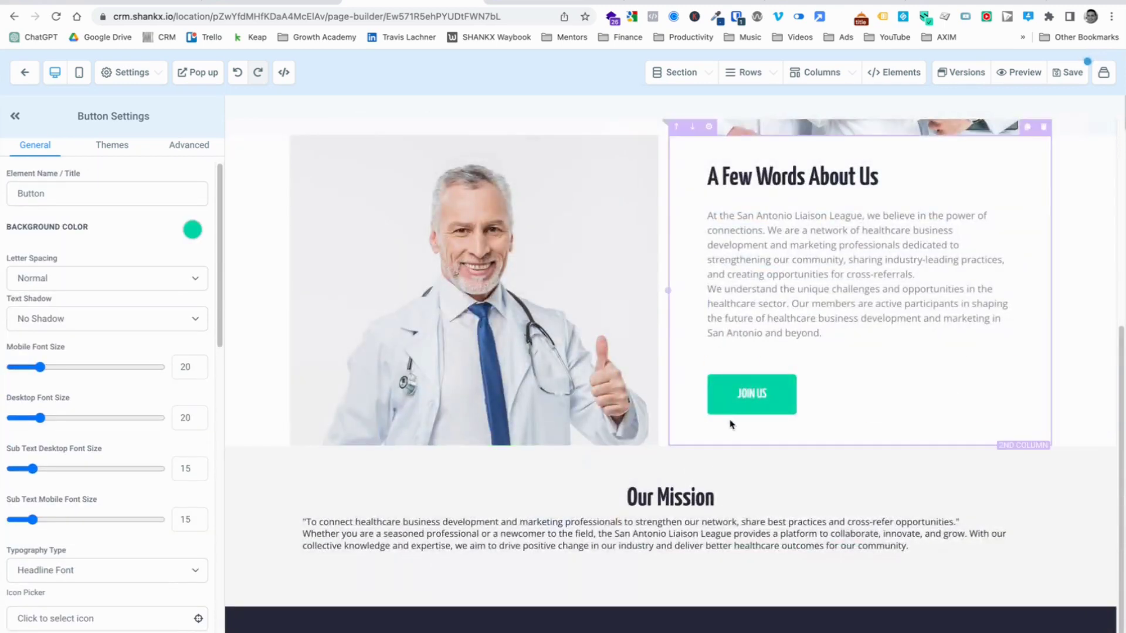
click(743, 387)
scroll(100, 404, down, 7)
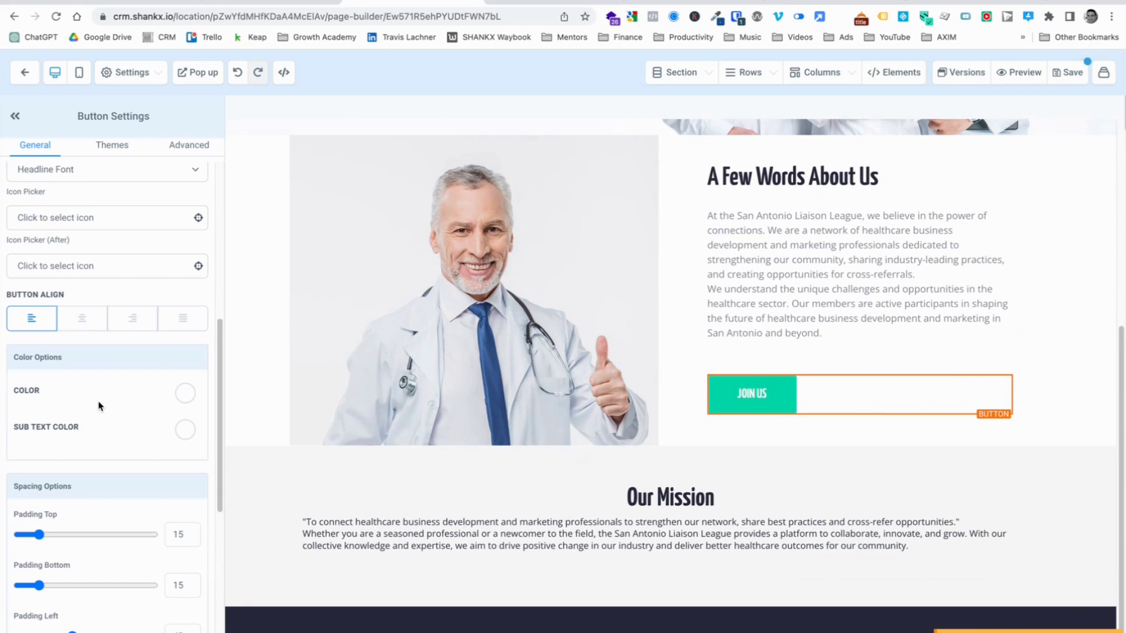
scroll(98, 406, down, 6)
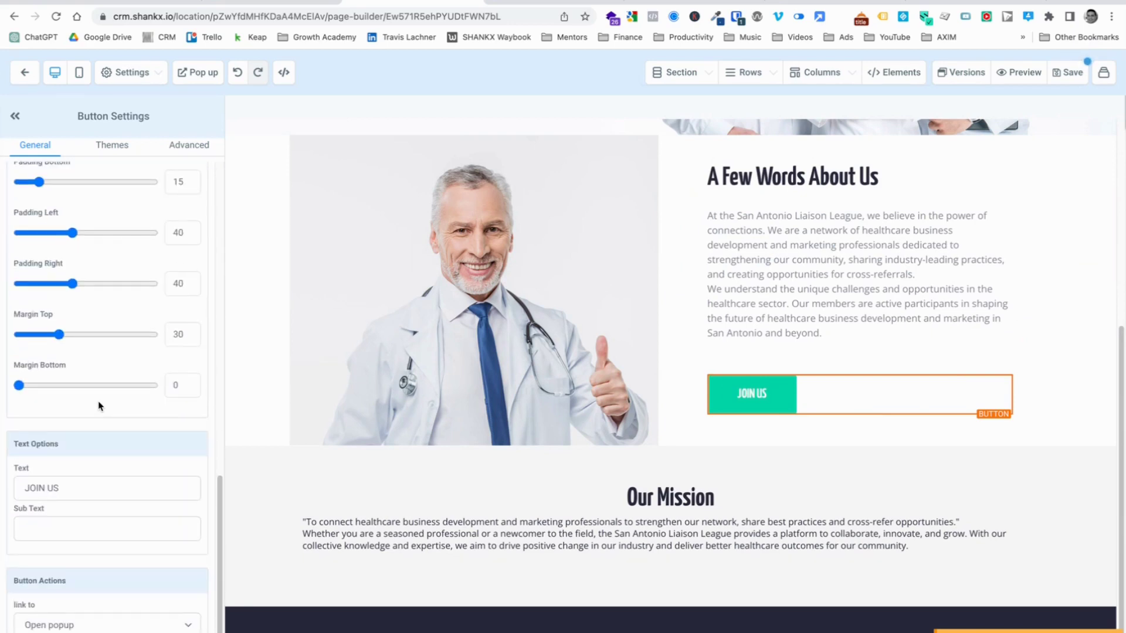
click(71, 625)
click(71, 626)
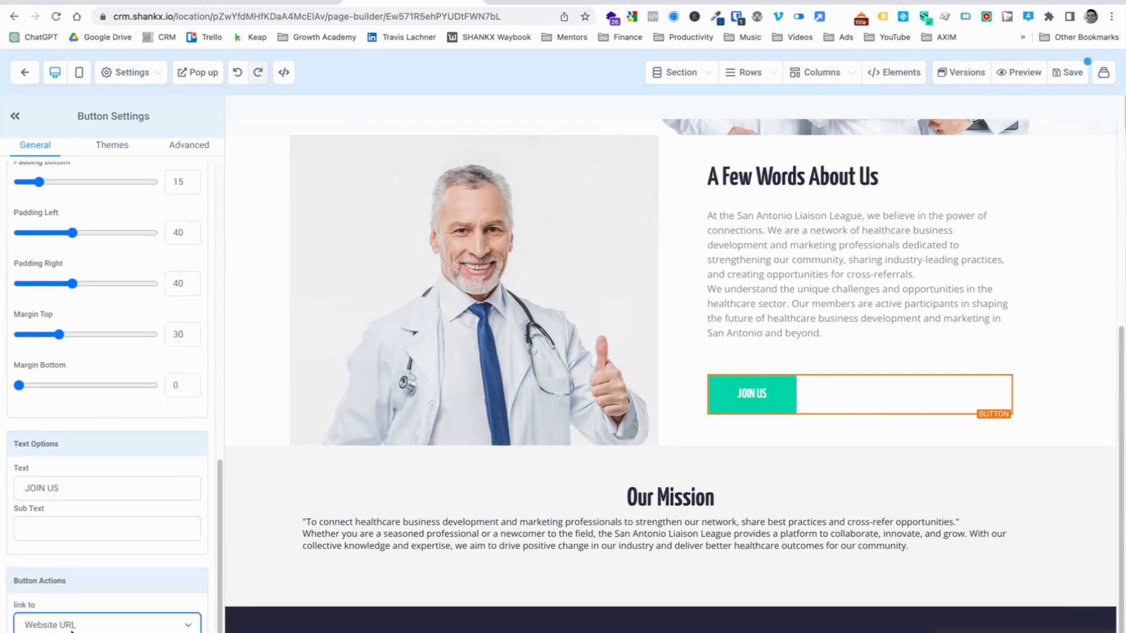
scroll(71, 626, down, 2)
click(61, 596)
key(ctrl+v)
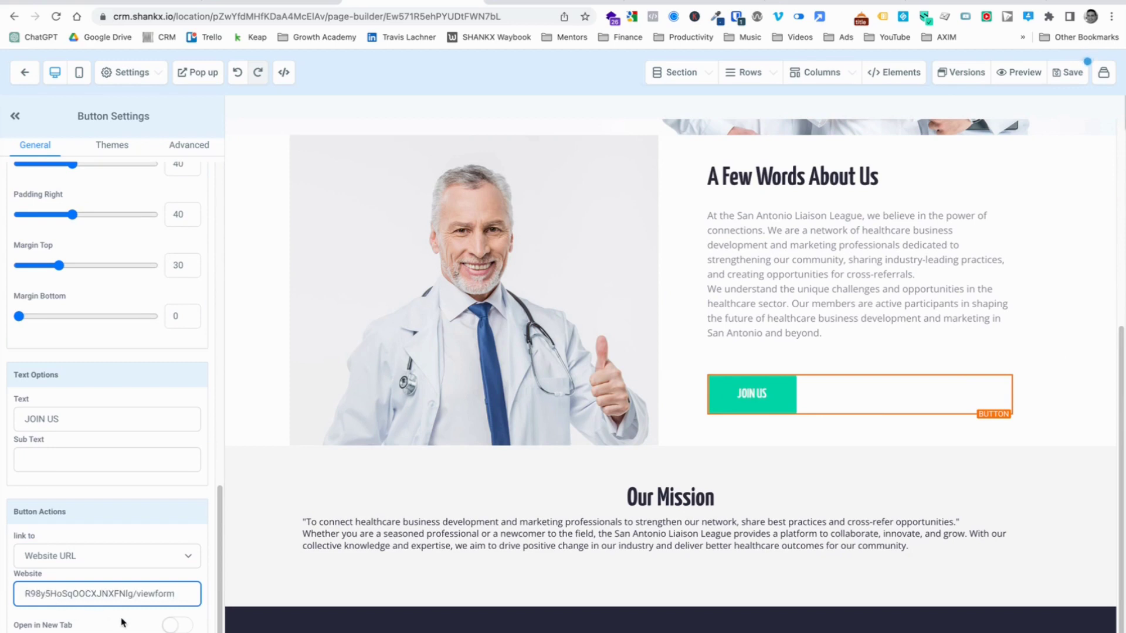
click(177, 625)
scroll(366, 470, up, 5)
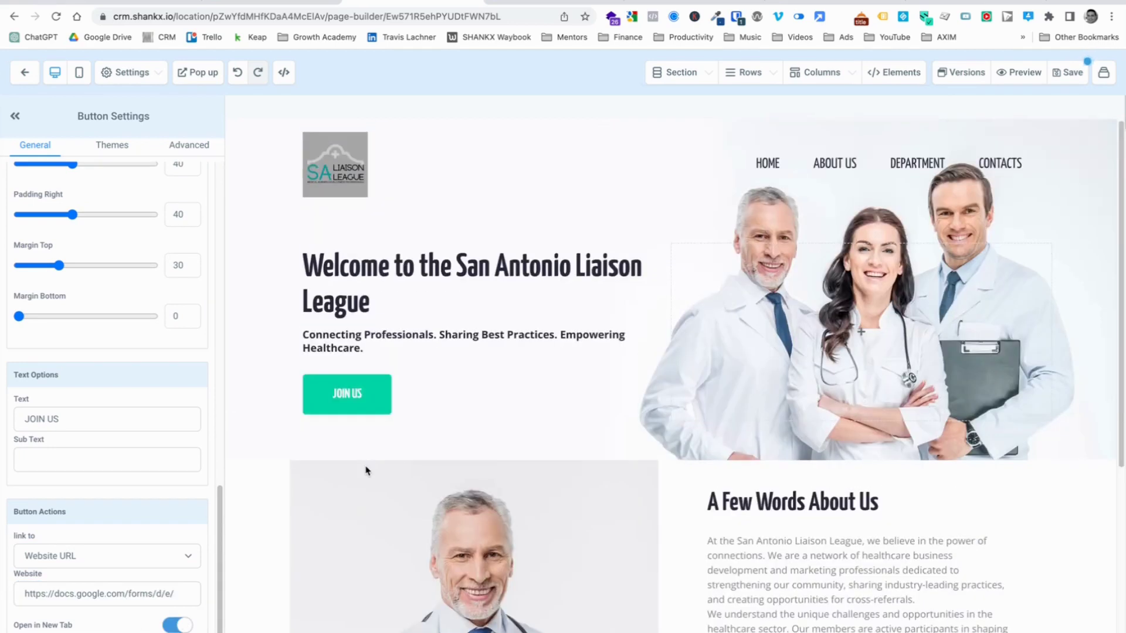
Step: Save the page and select the site's navigation menu
click(1066, 73)
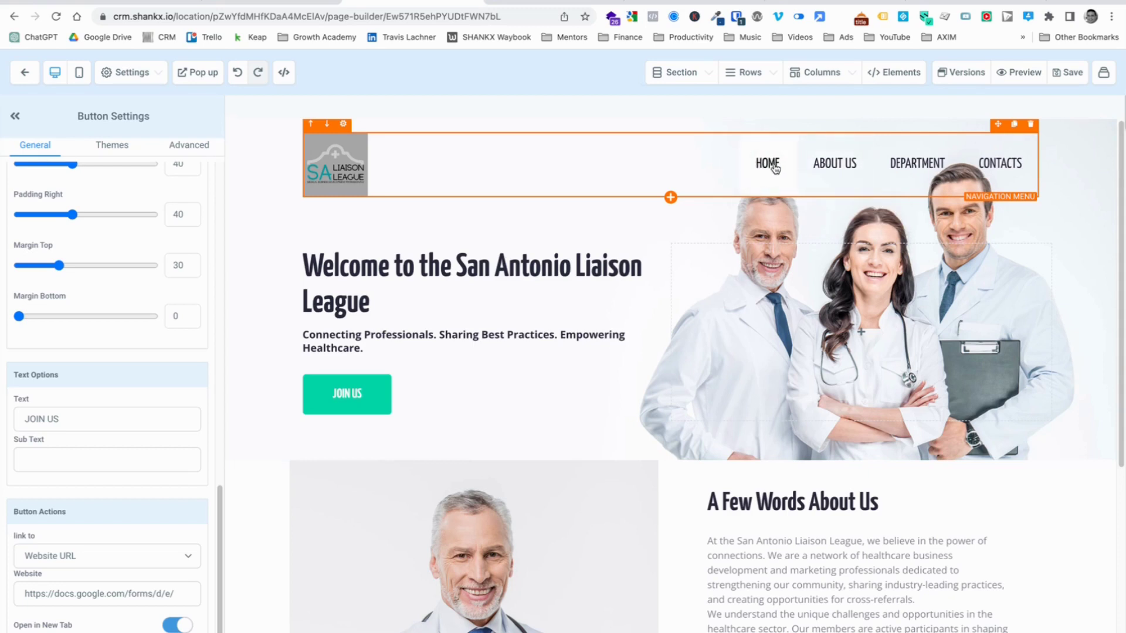
mouse_move(848, 168)
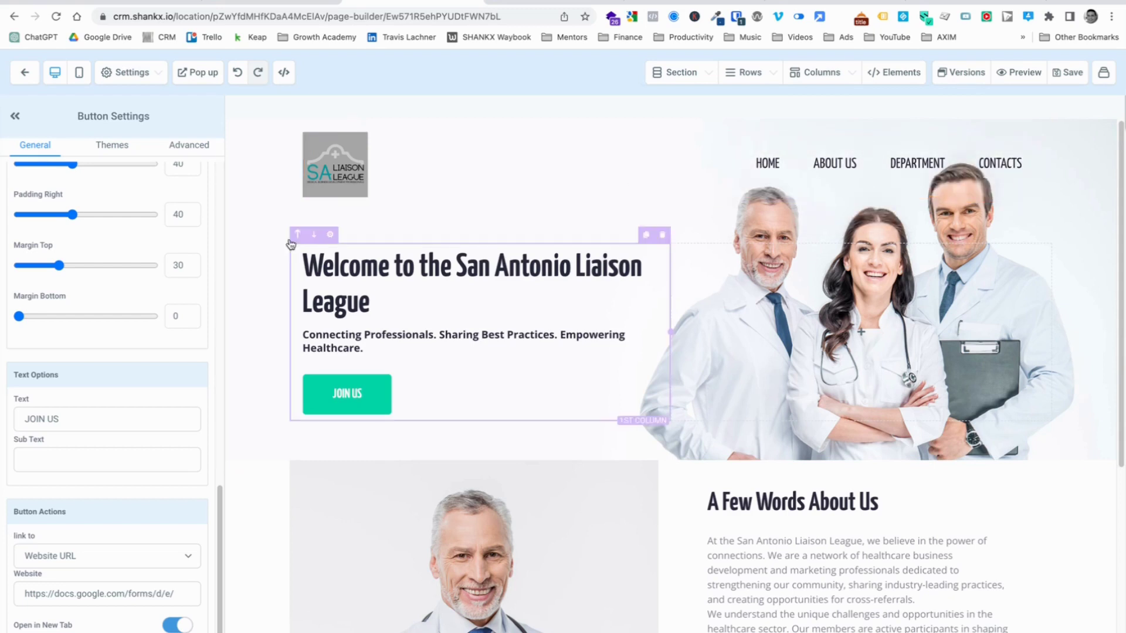
scroll(102, 365, up, 10)
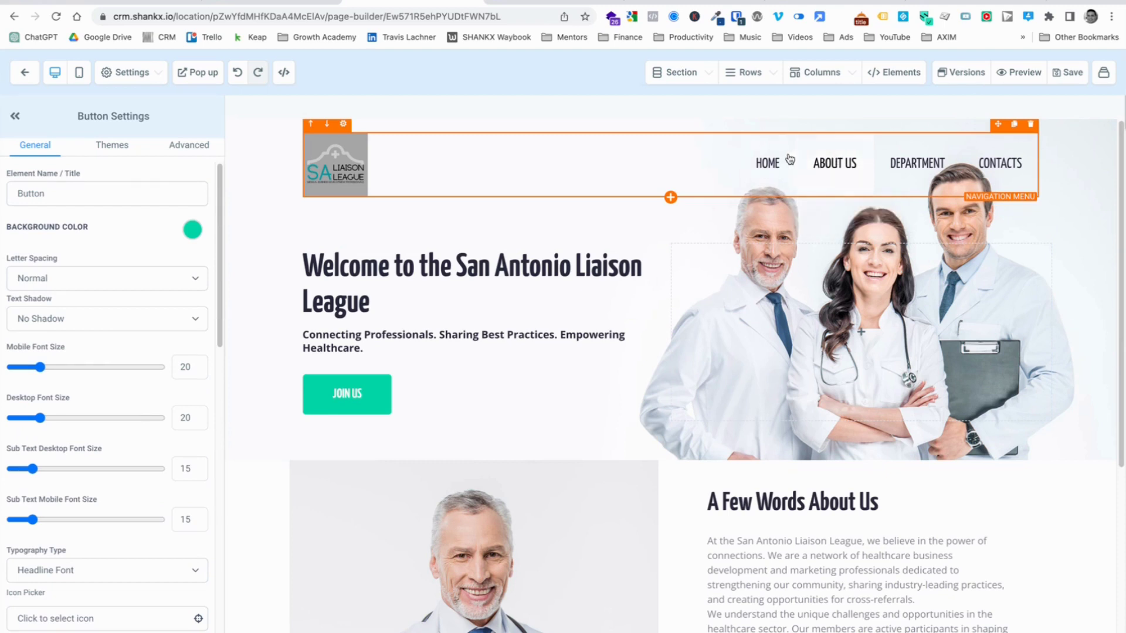
click(696, 171)
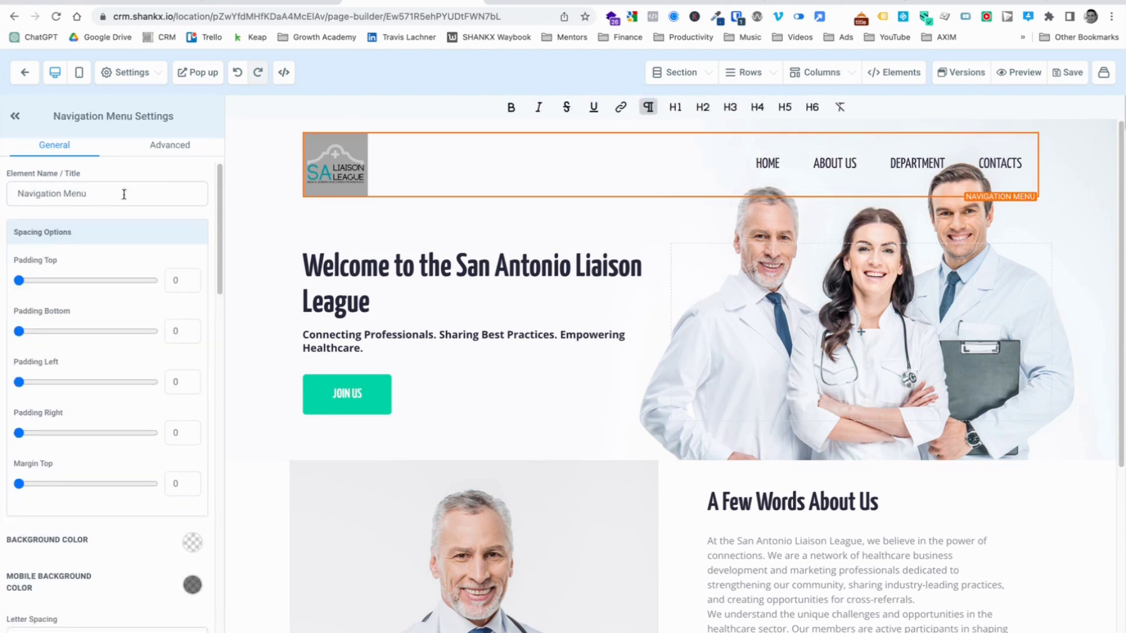
scroll(123, 194, down, 10)
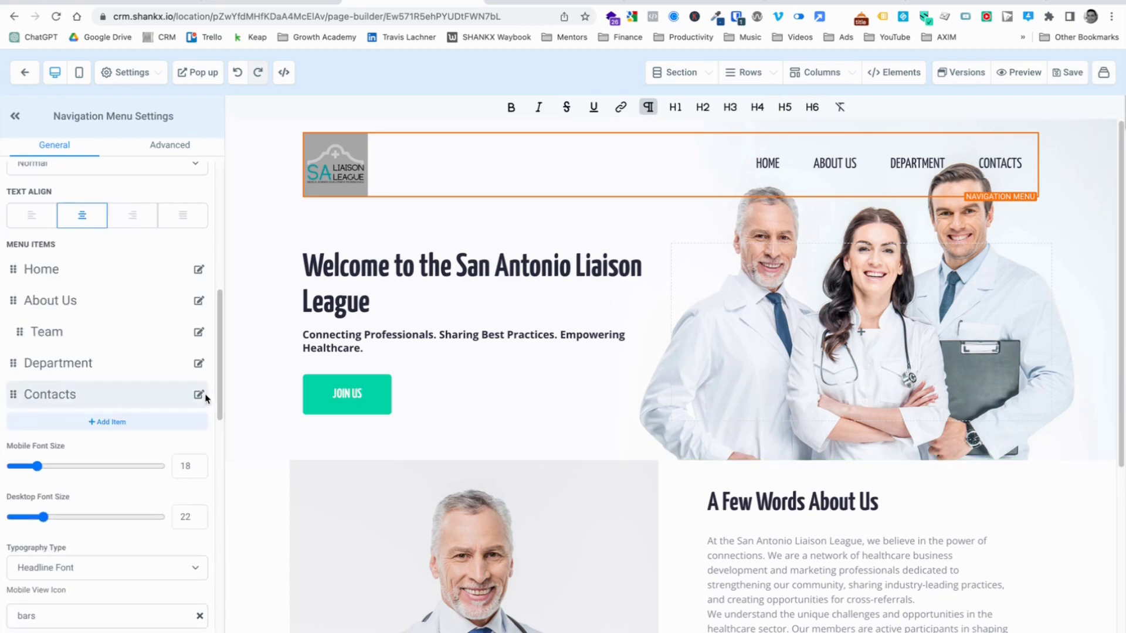
Step: Delete the Contacts, Department and Team menu items
click(200, 395)
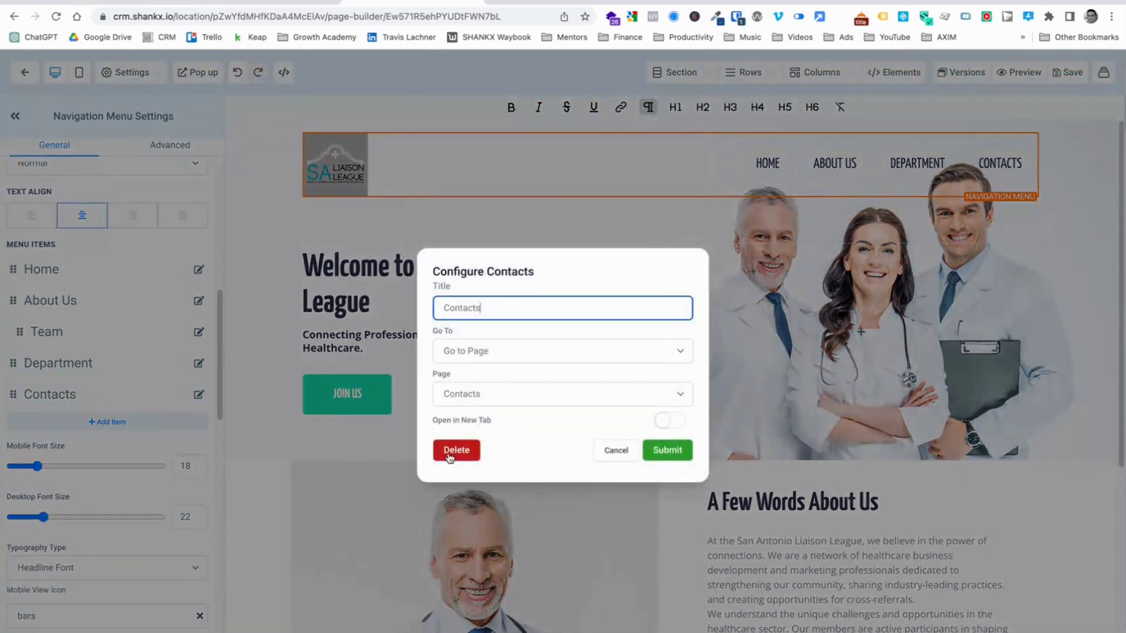
click(450, 455)
click(673, 101)
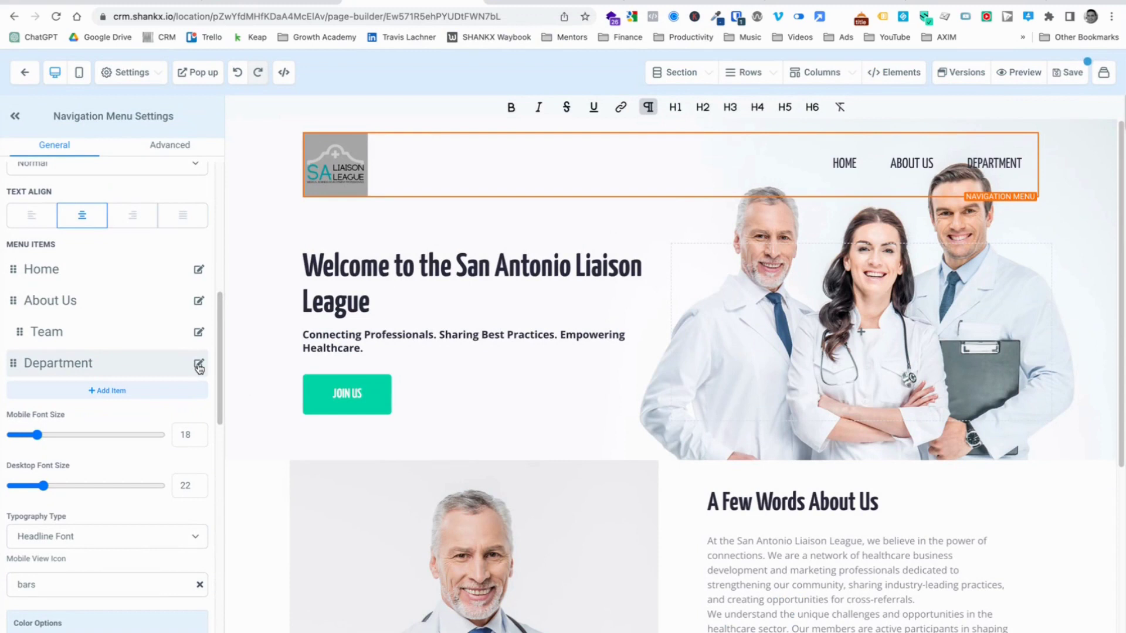
click(199, 365)
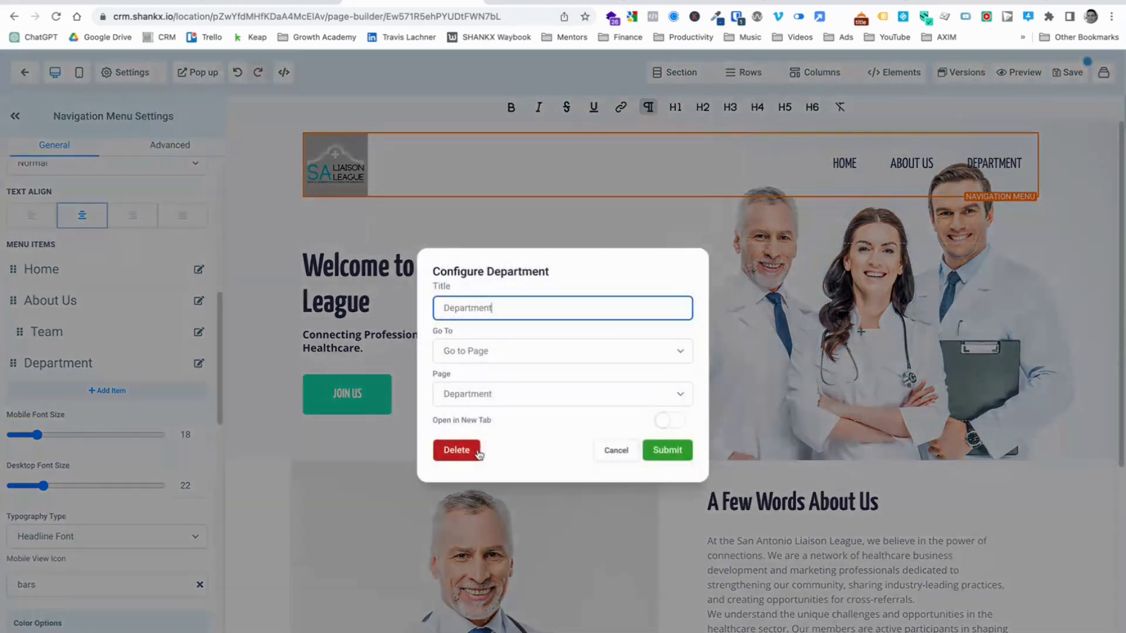
click(473, 449)
click(697, 92)
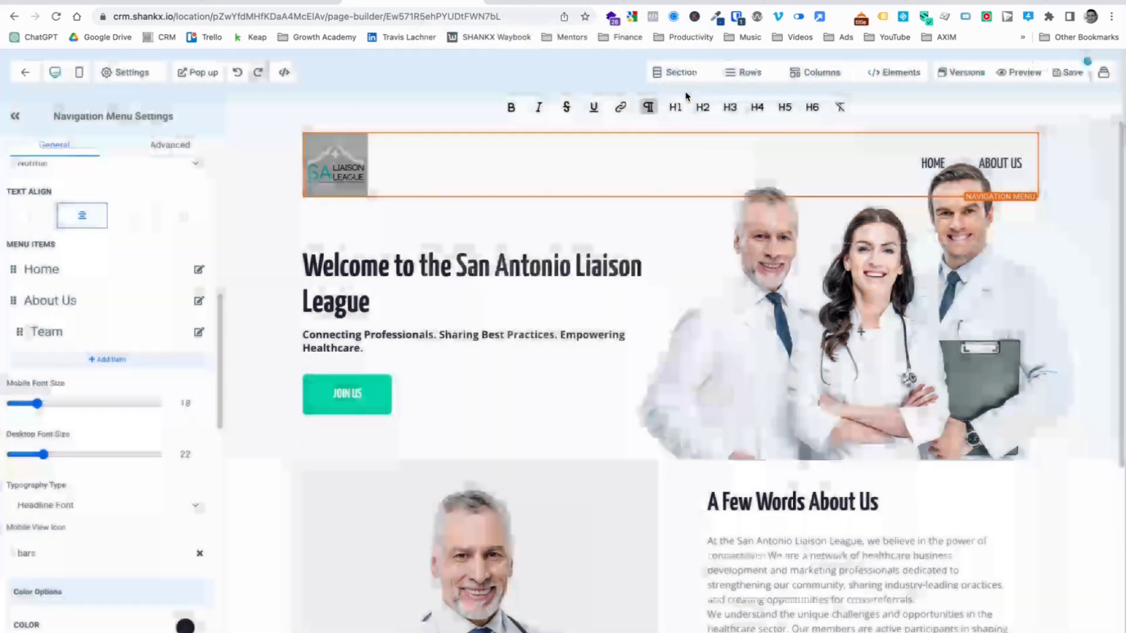
click(199, 334)
click(455, 451)
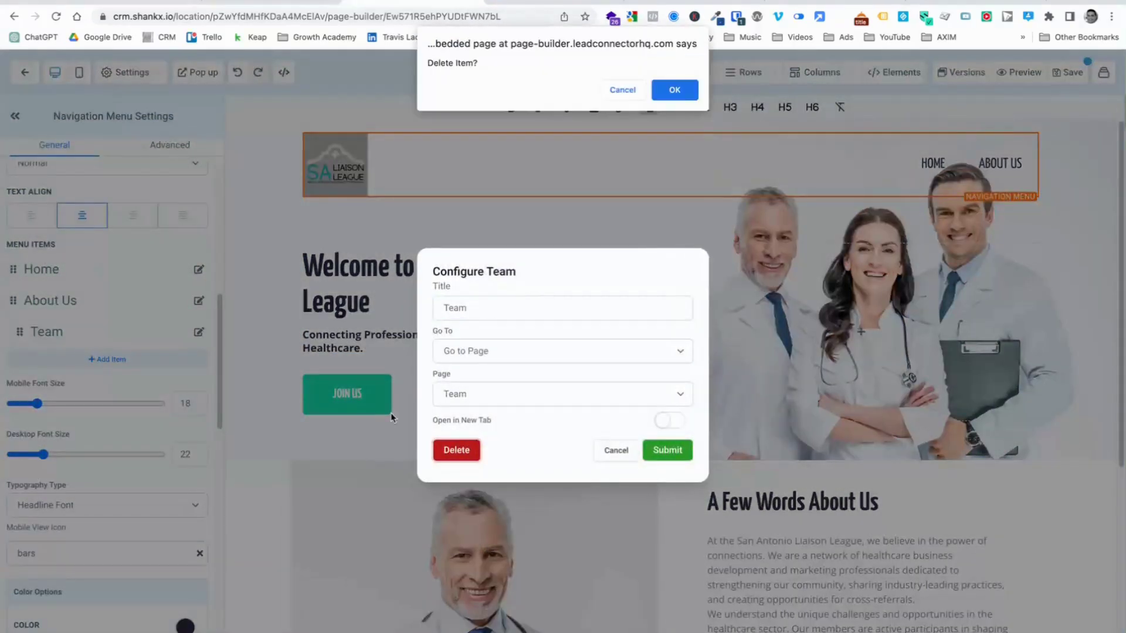
click(666, 91)
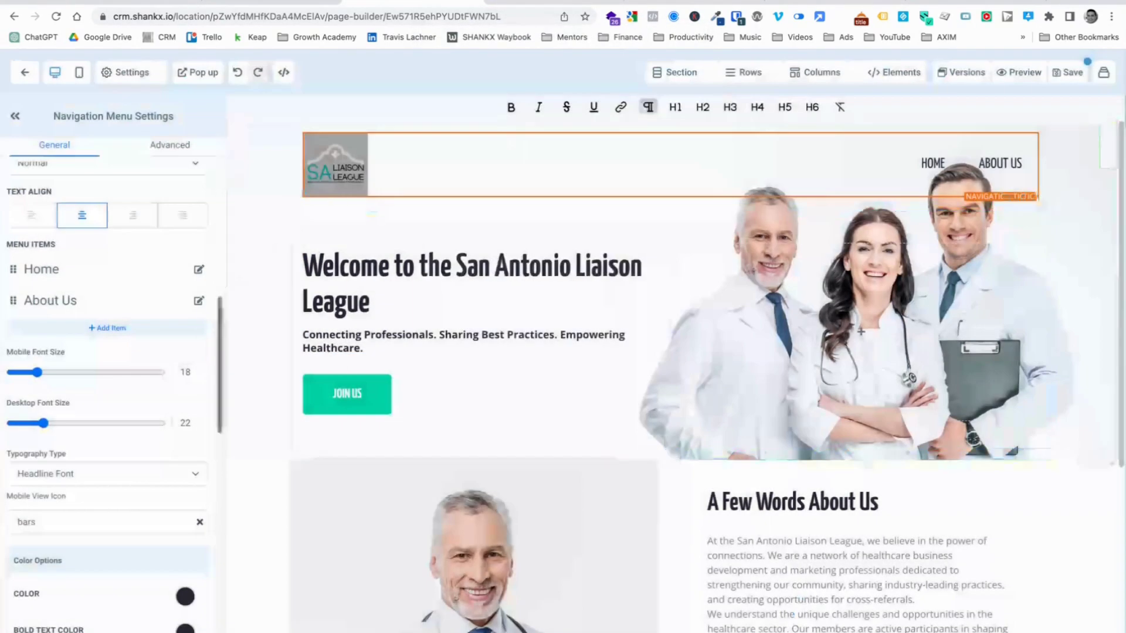
Step: Delete the About Us and Home menu items
click(199, 300)
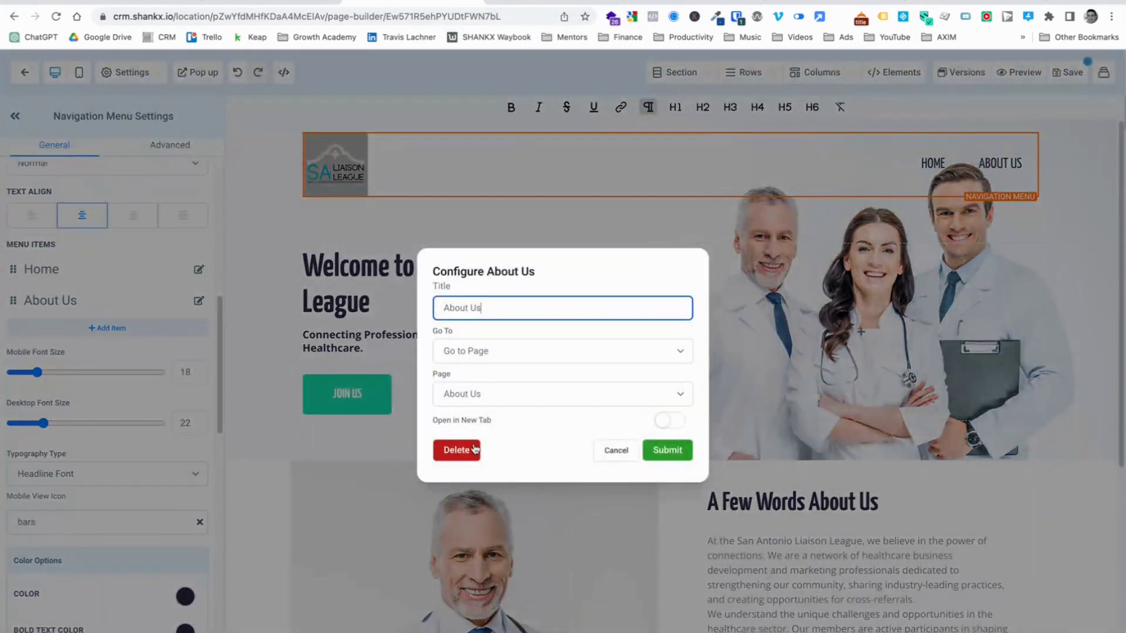
click(457, 450)
click(678, 84)
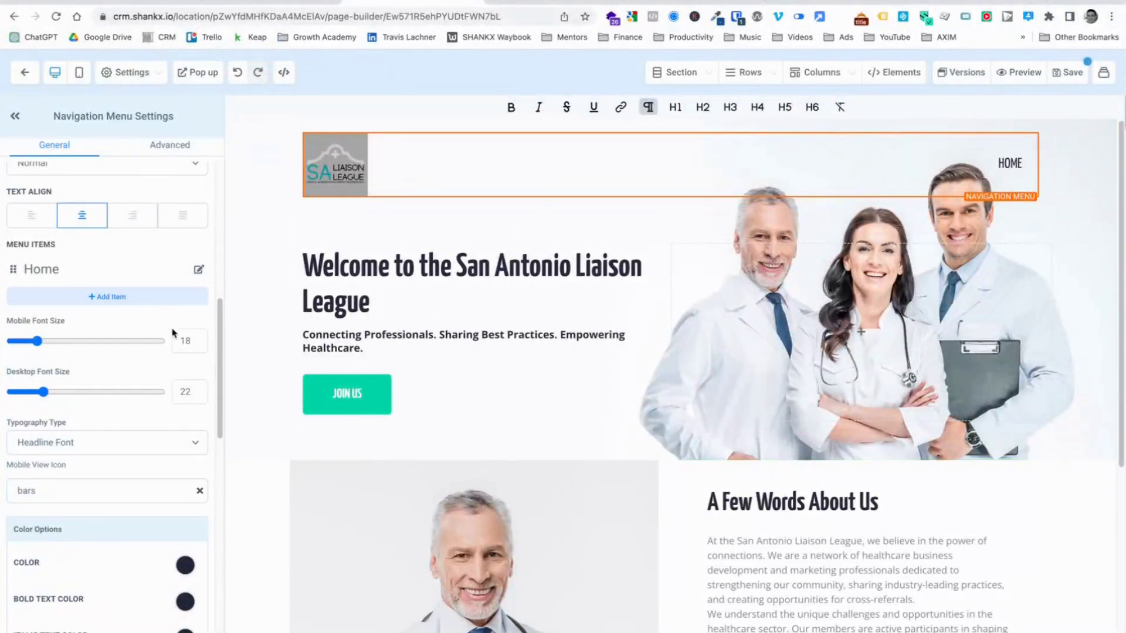
click(199, 269)
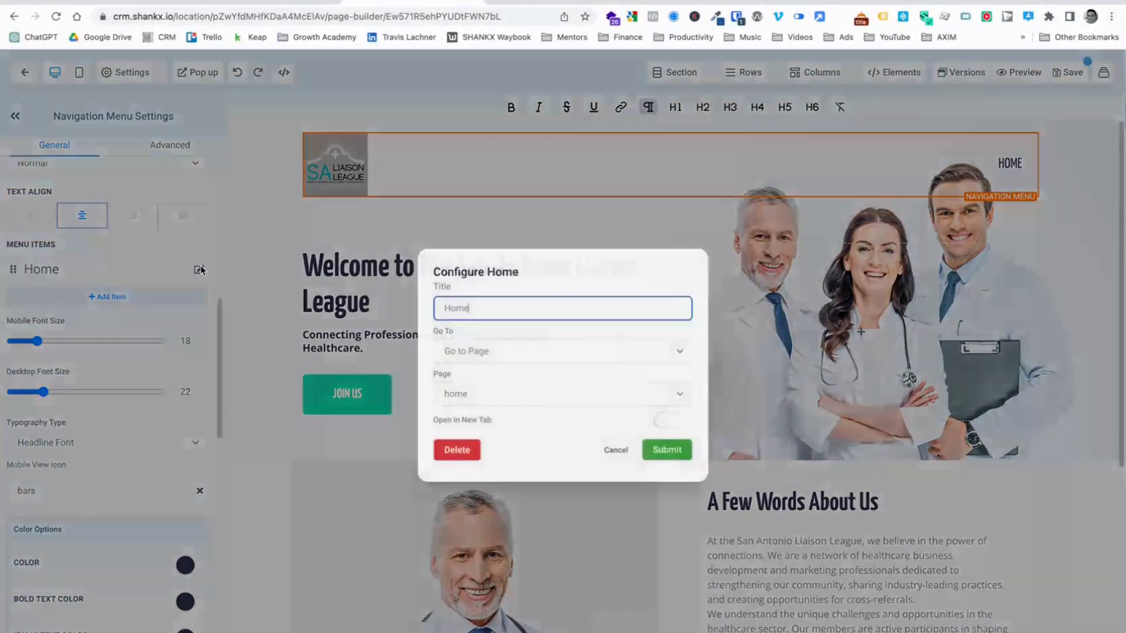
click(453, 449)
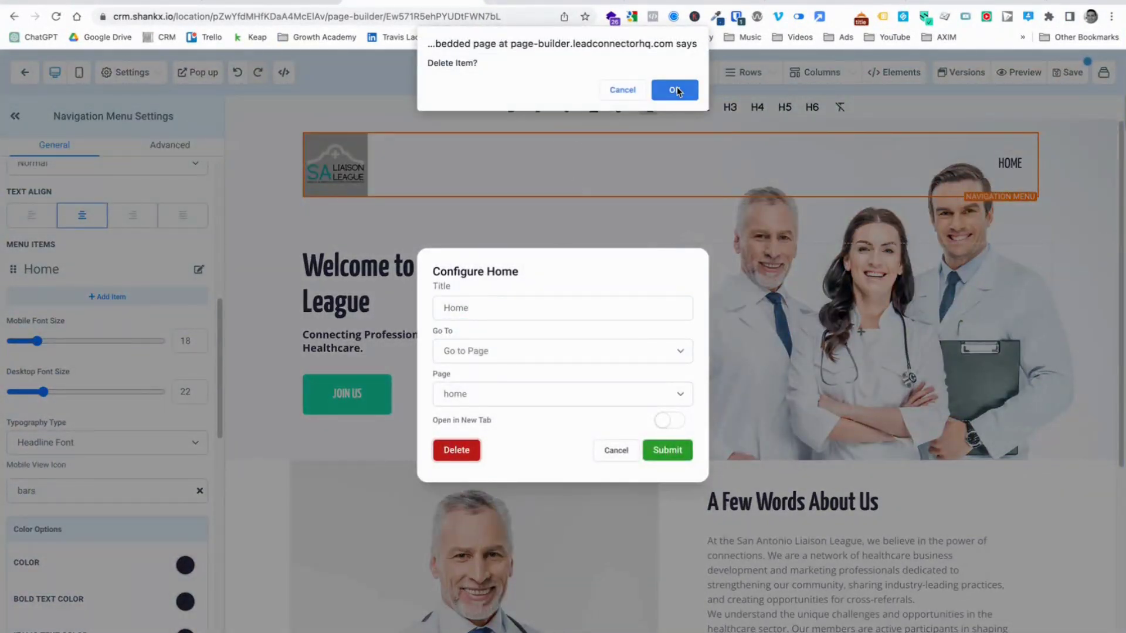
click(674, 90)
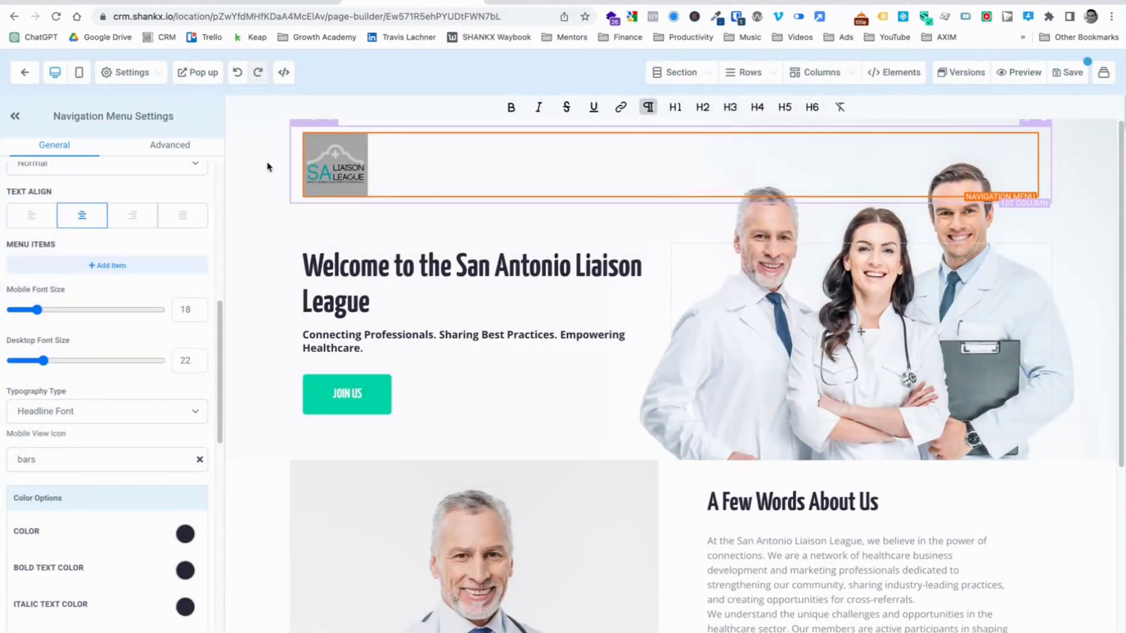
Step: Select the welcome headline and check the logo-only header
click(446, 264)
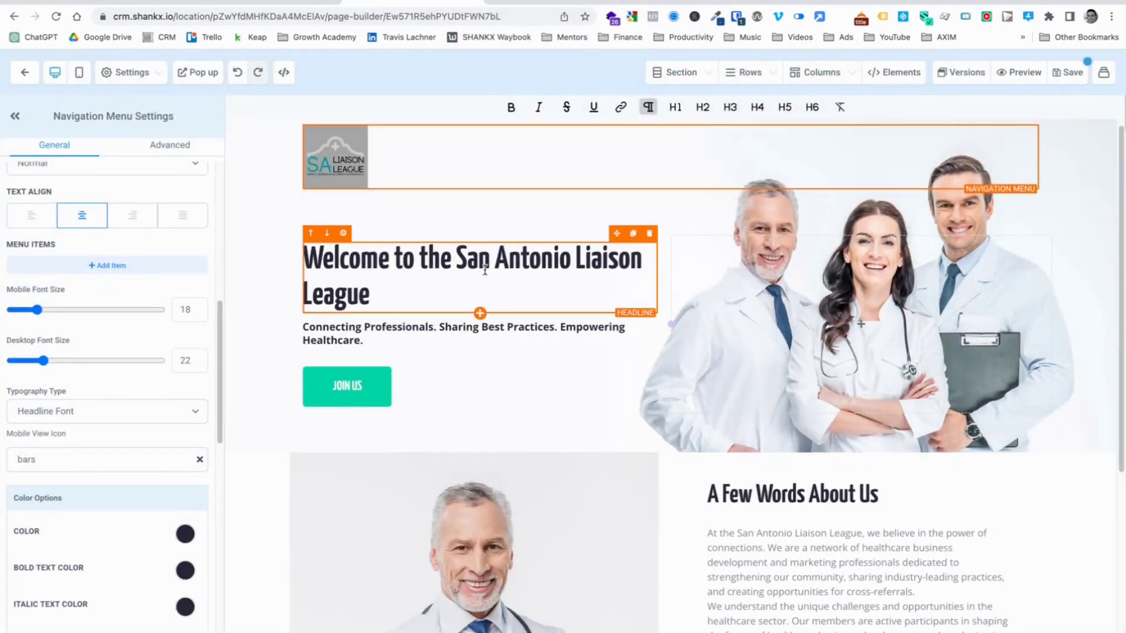
scroll(388, 402, down, 5)
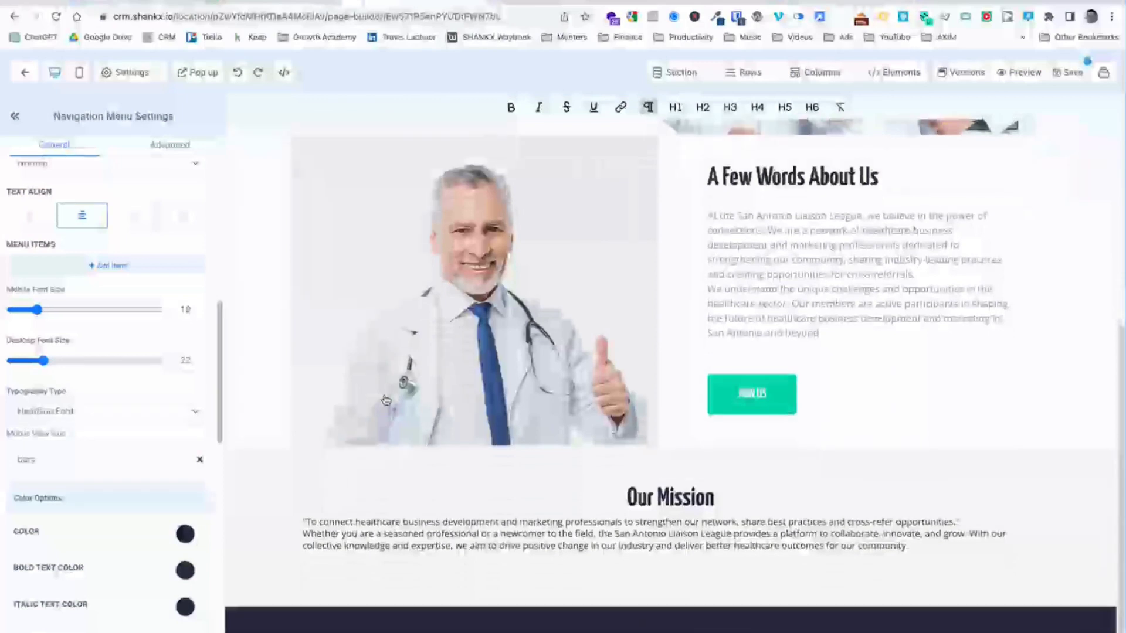
scroll(451, 409, up, 5)
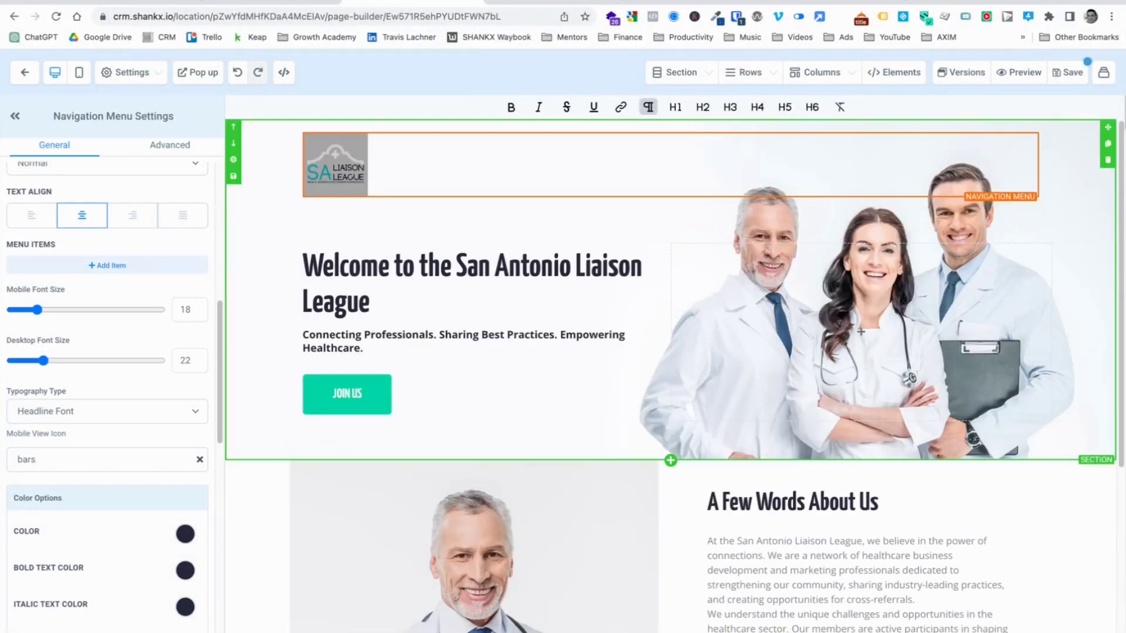
scroll(743, 411, down, 5)
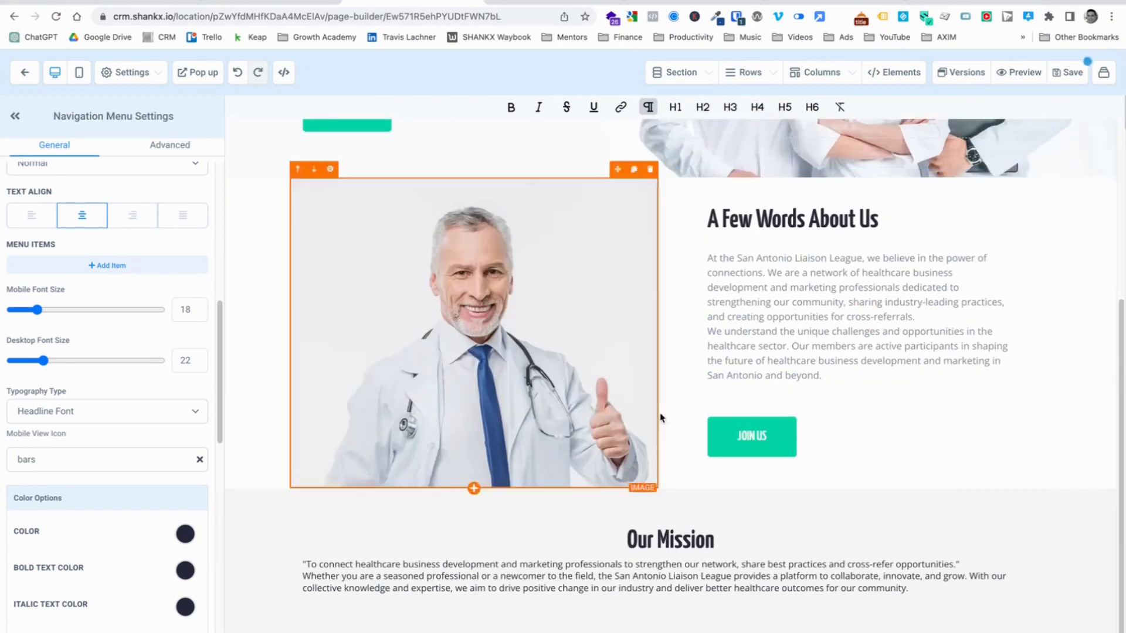
scroll(742, 411, up, 5)
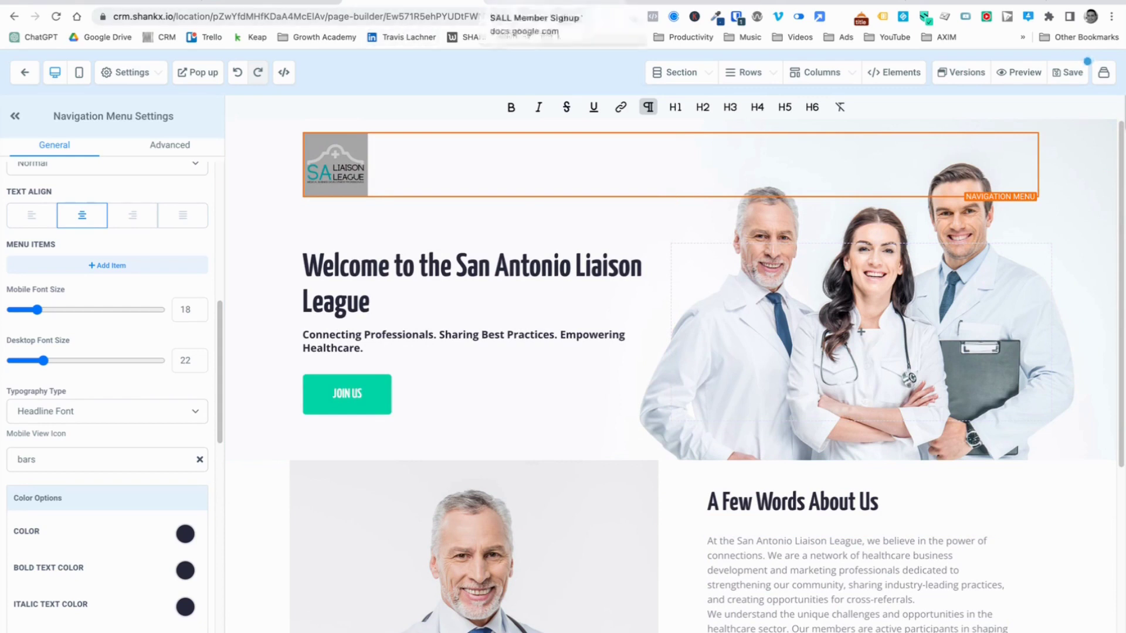
Step: Switch to the old saliaisonleague.com site and scroll through its welcome area
click(671, 2)
click(504, 4)
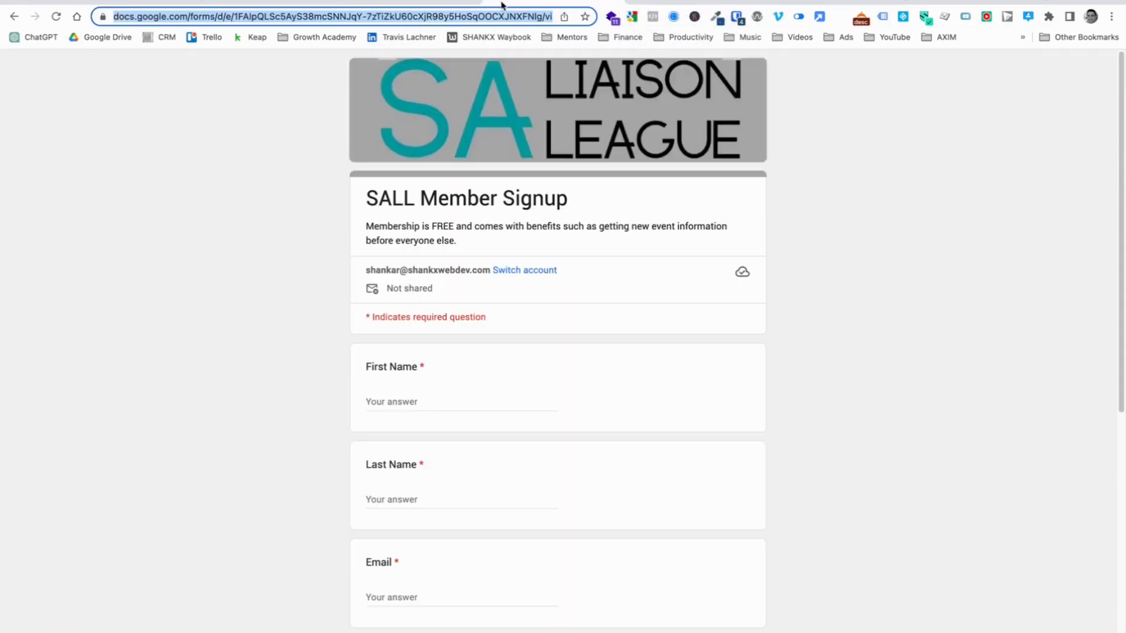
click(9, 20)
scroll(359, 263, down, 5)
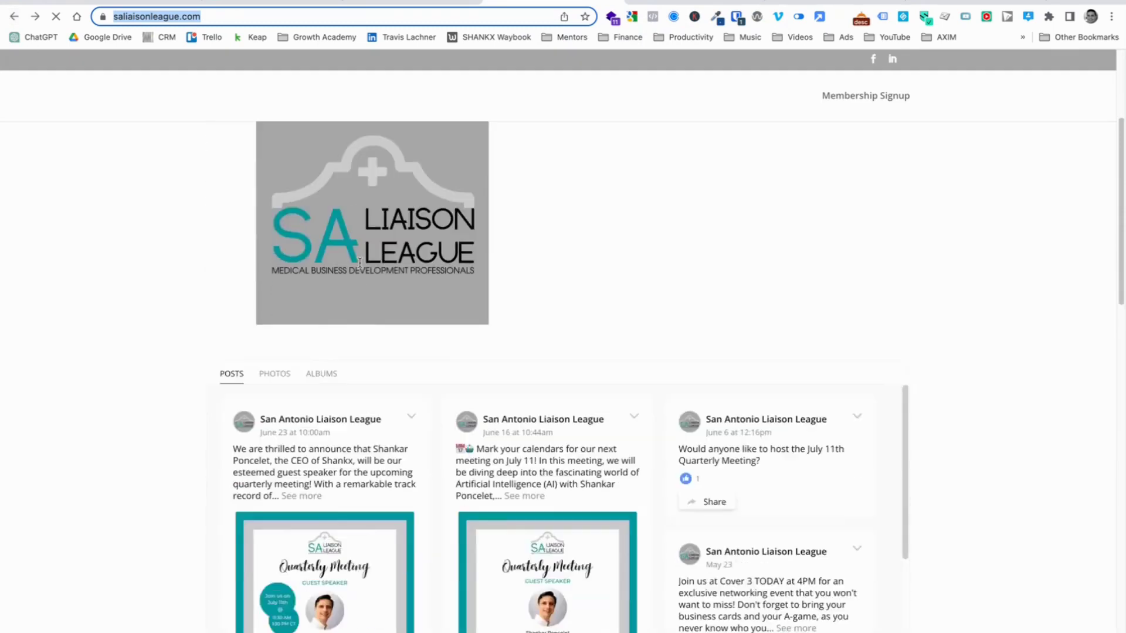
scroll(360, 263, up, 6)
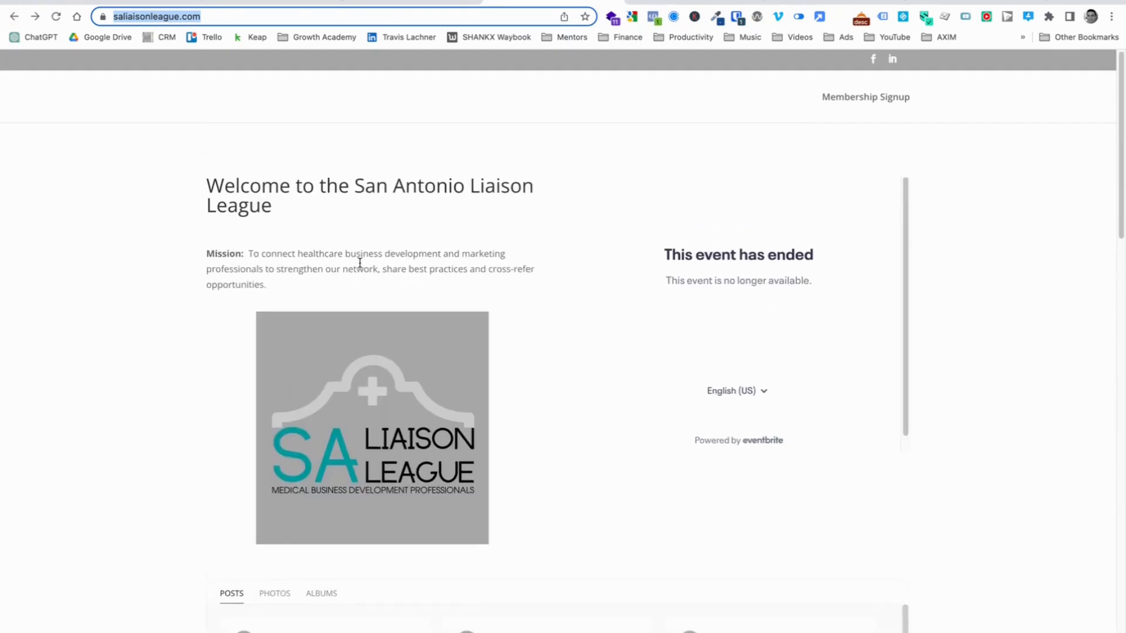
scroll(280, 211, down, 8)
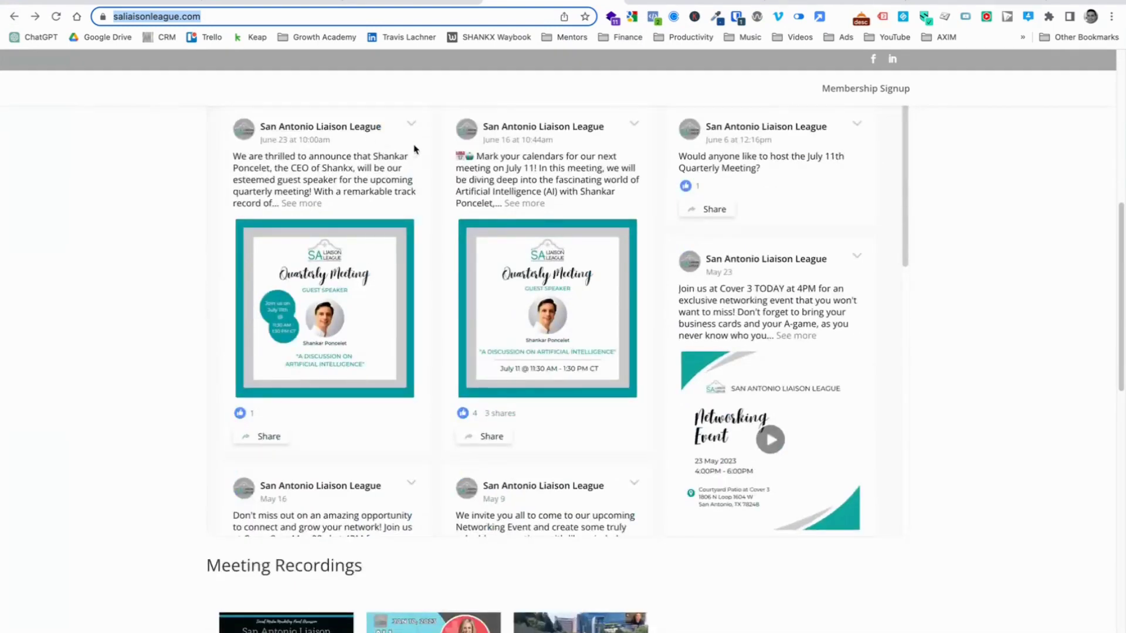
scroll(289, 323, up, 5)
scroll(654, 498, down, 6)
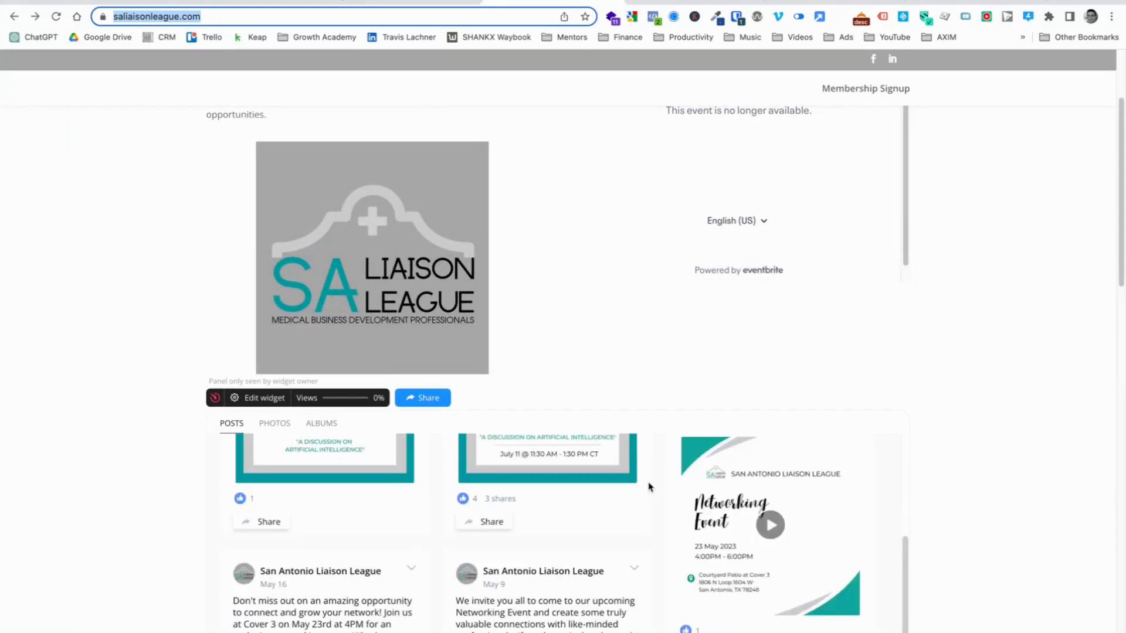
scroll(239, 516, down, 6)
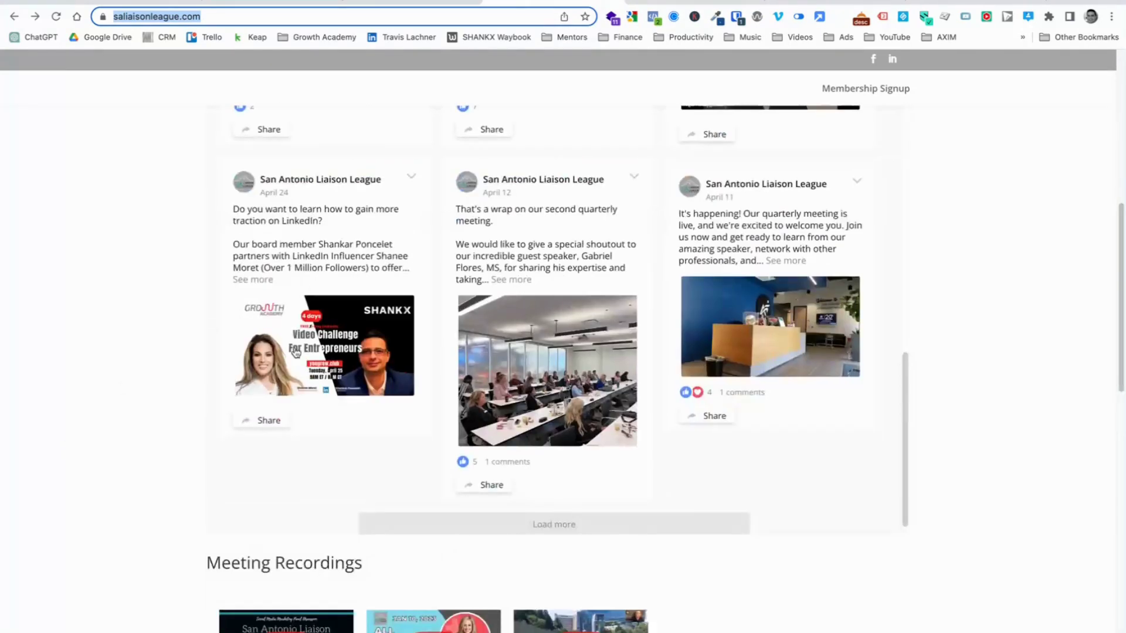
scroll(666, 284, down, 7)
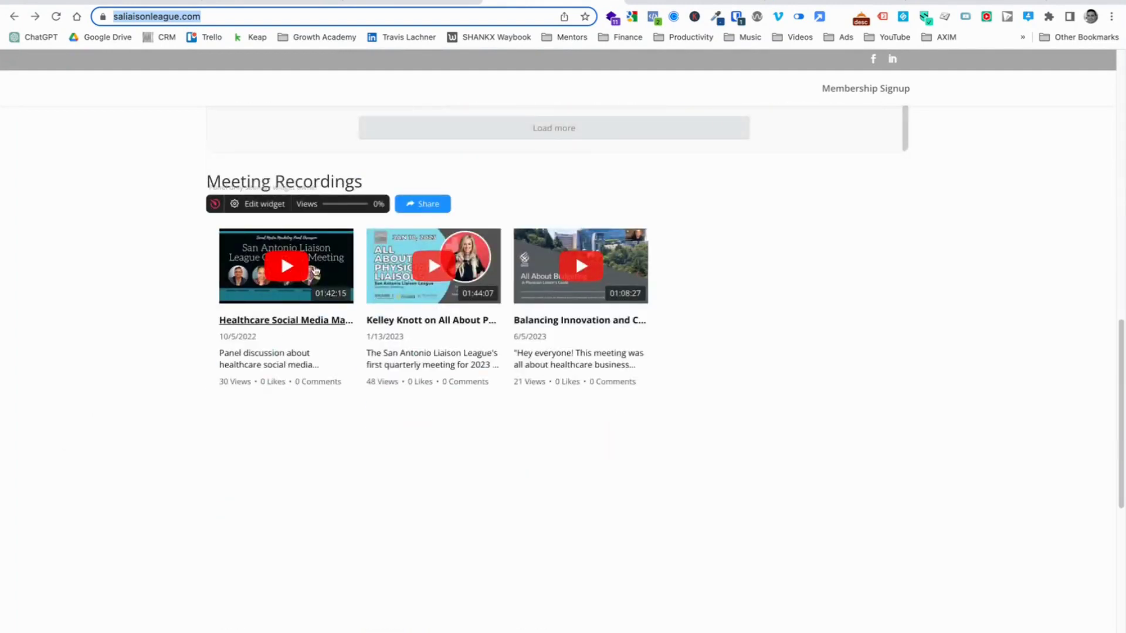
scroll(698, 284, up, 8)
scroll(698, 284, up, 7)
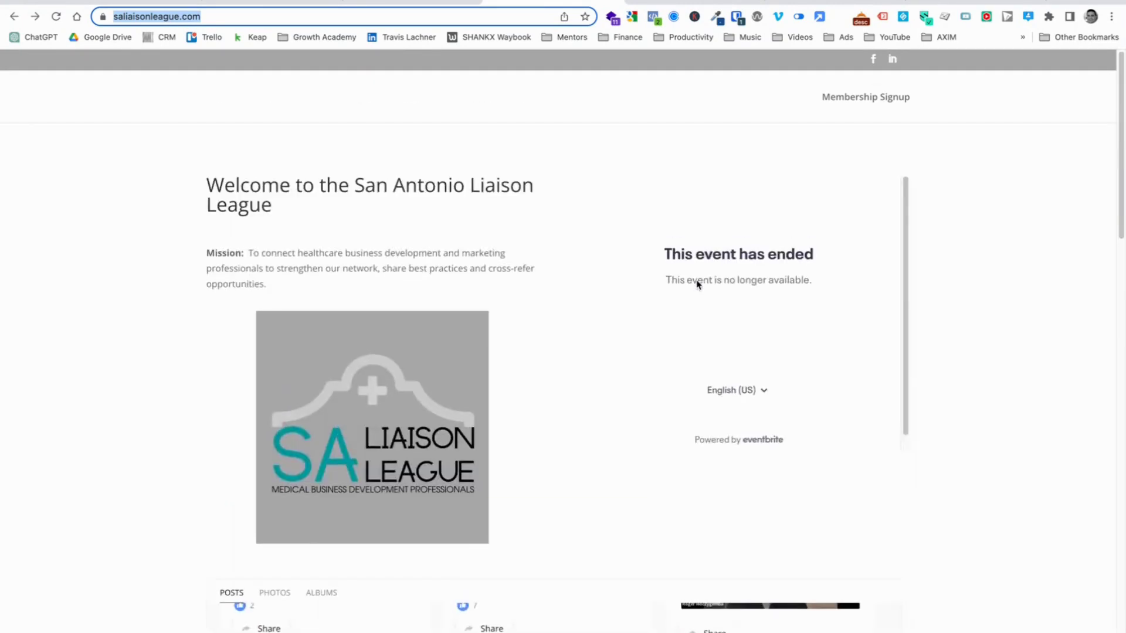
Step: In the builder, replace the About Us doctor photo by uploading the league group photo
key(ctrl+shift+Tab)
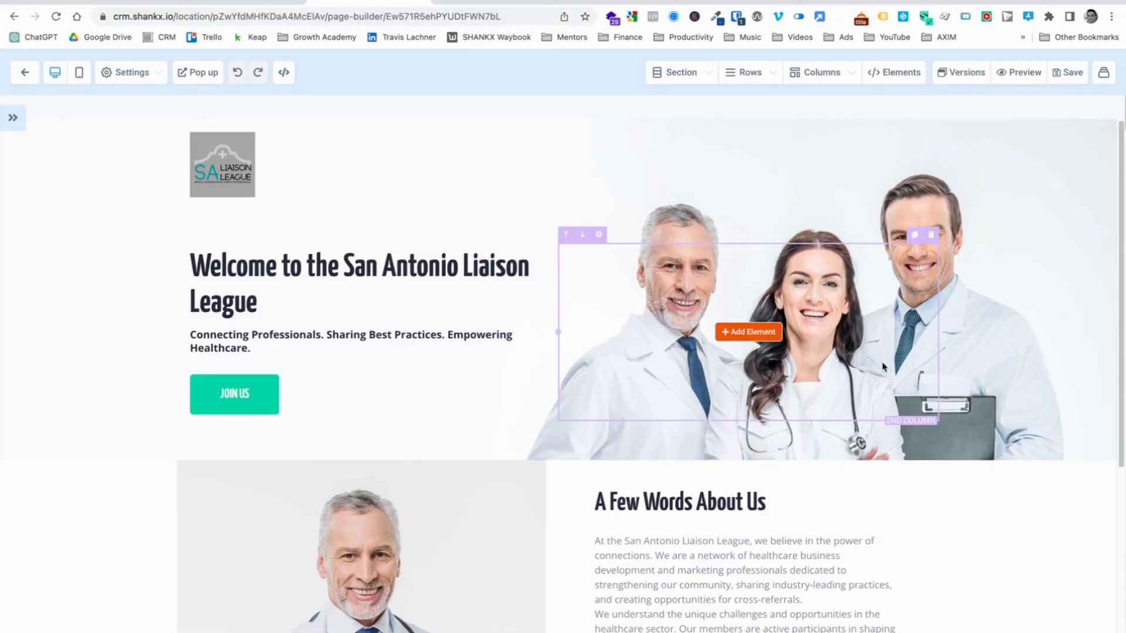
scroll(818, 403, down, 3)
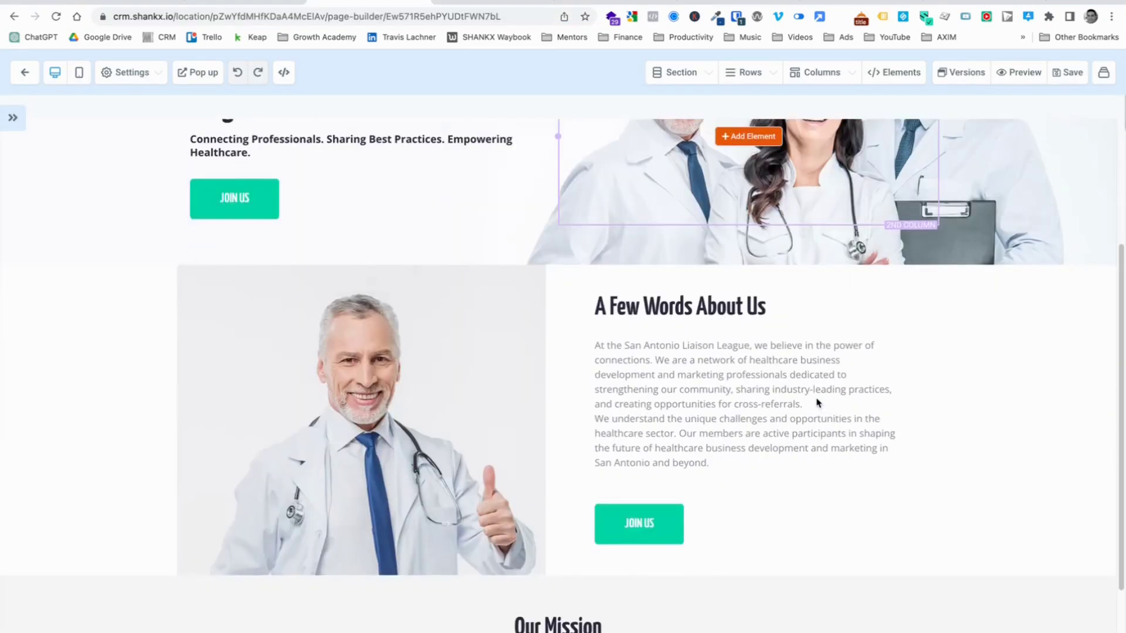
scroll(818, 402, up, 3)
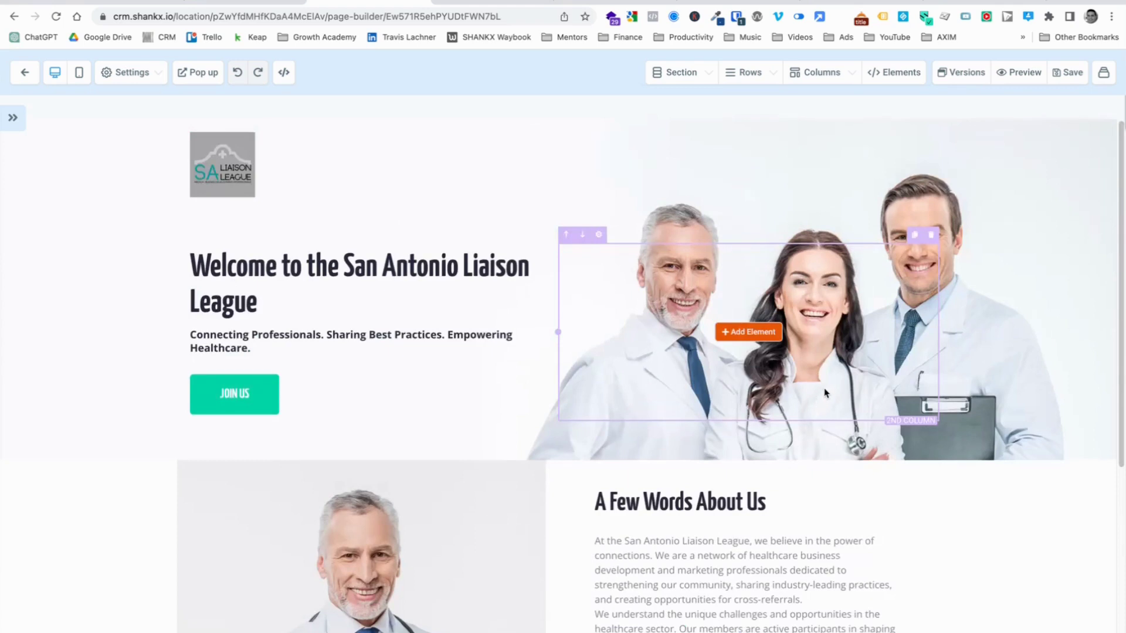
scroll(825, 393, down, 2)
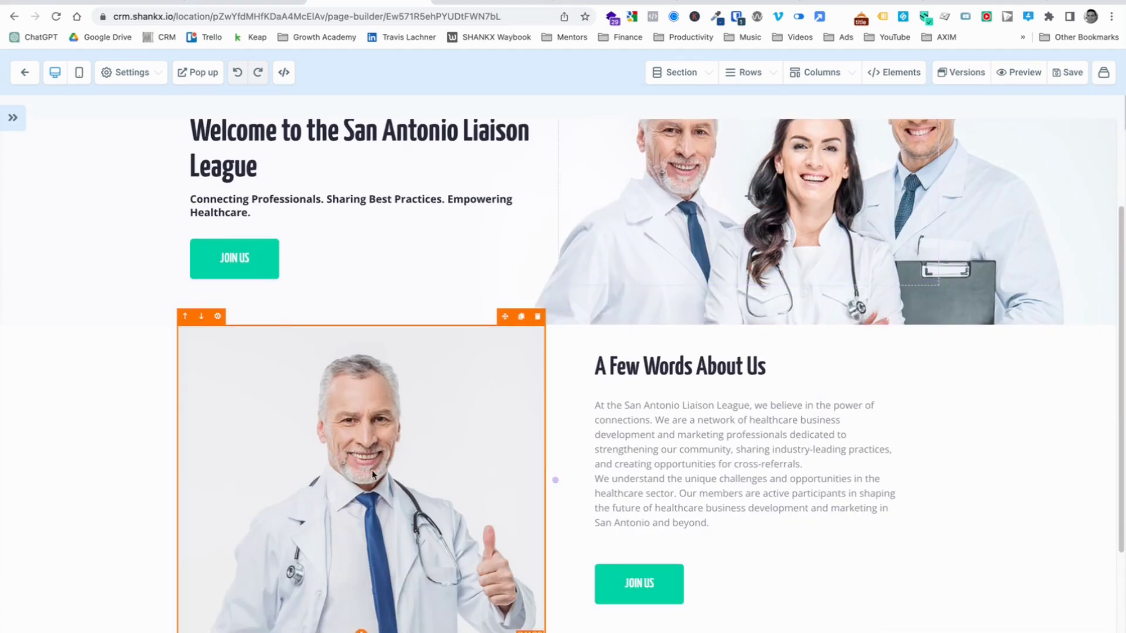
scroll(373, 474, down, 3)
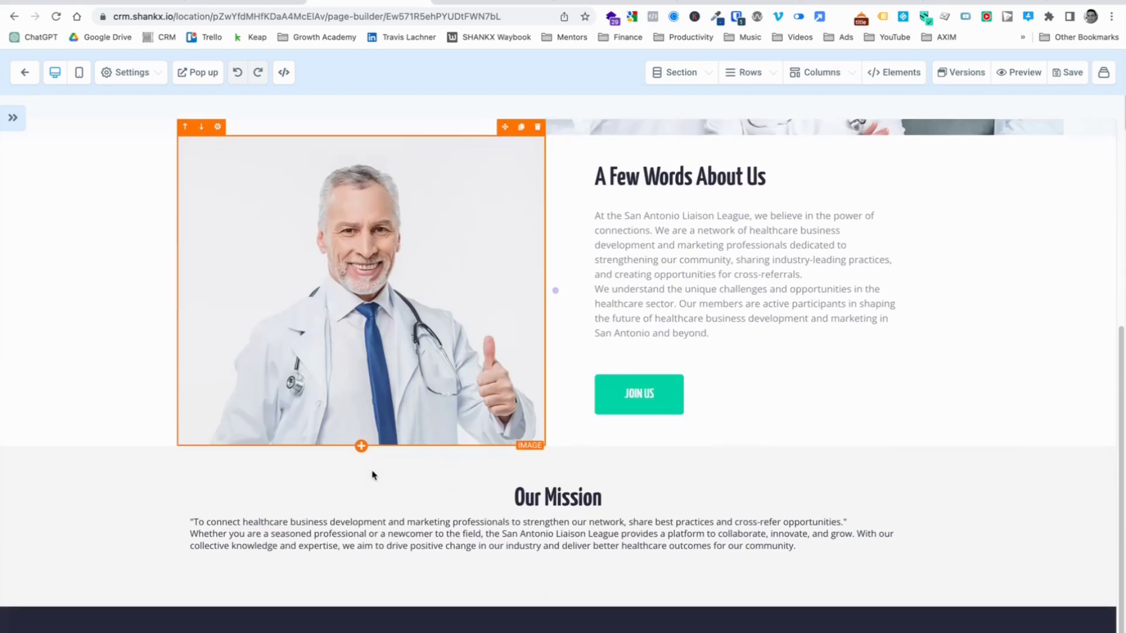
scroll(375, 467, up, 3)
click(422, 434)
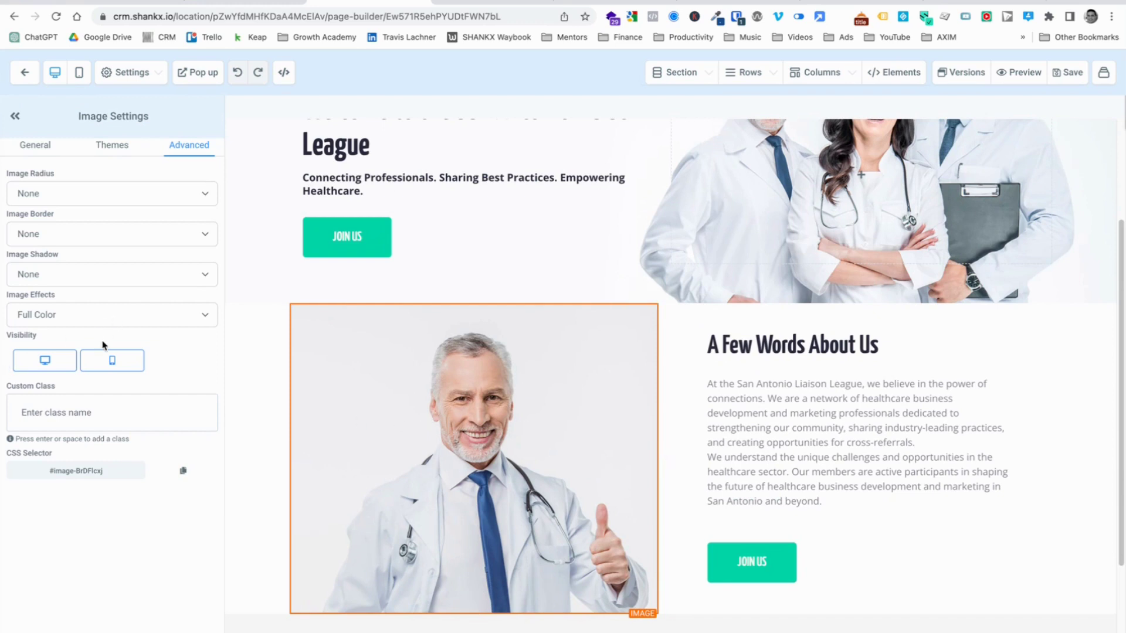
click(35, 145)
scroll(149, 291, down, 5)
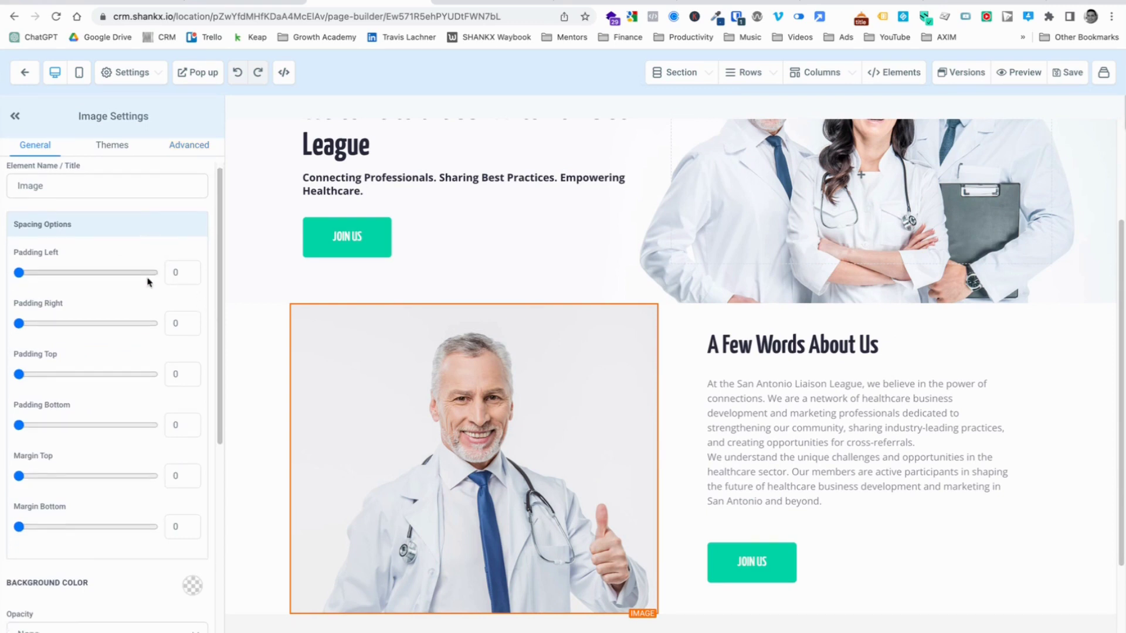
click(185, 472)
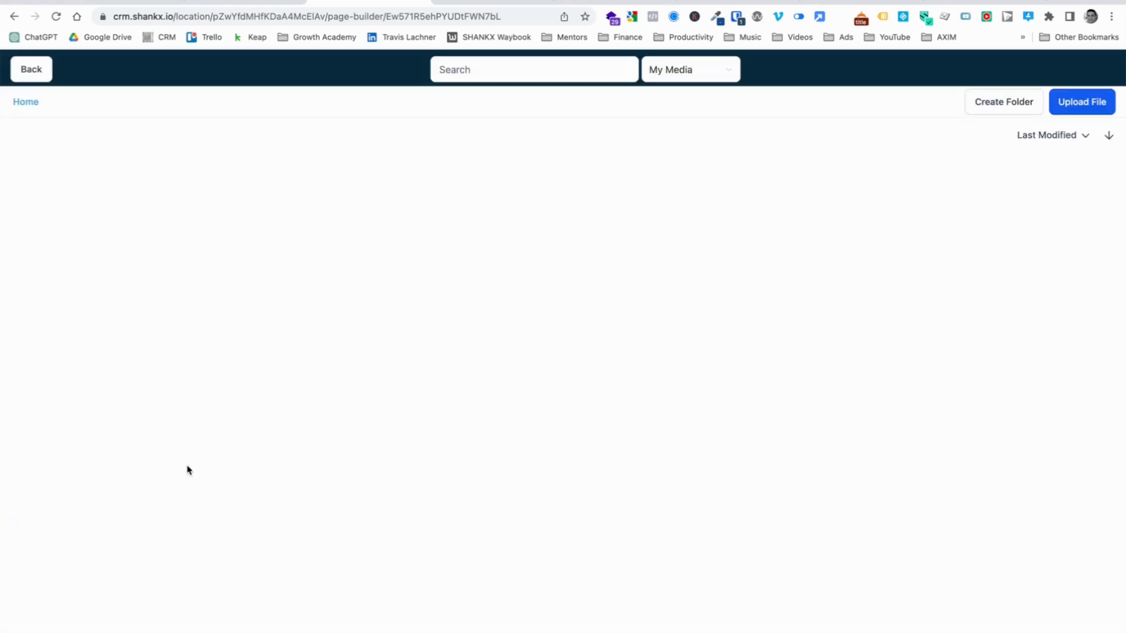
click(1077, 99)
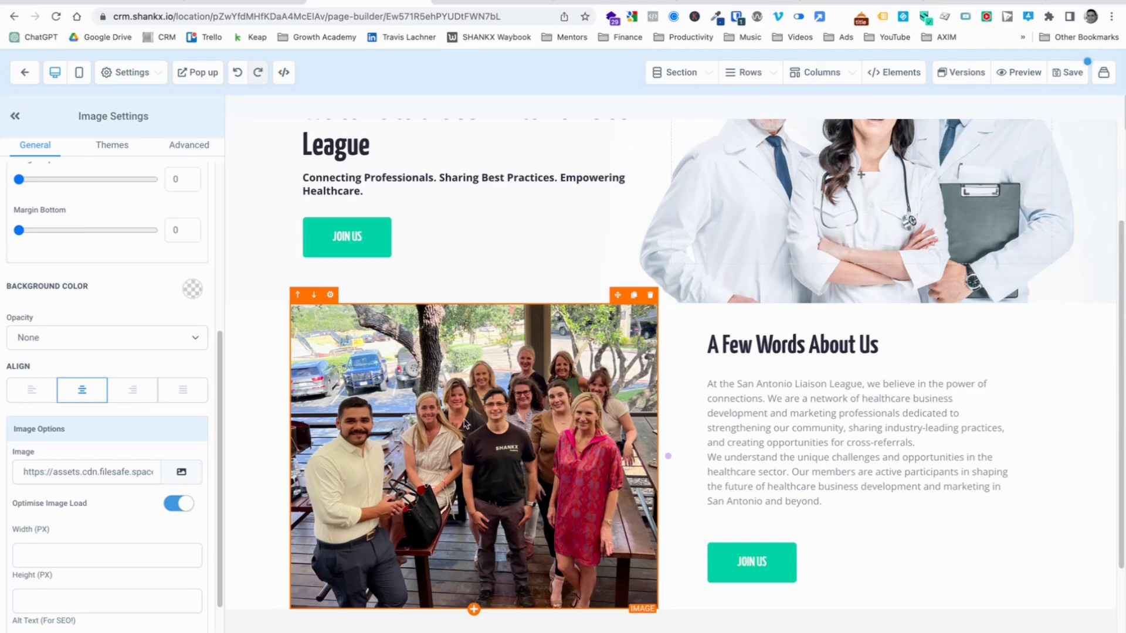
scroll(151, 464, down, 3)
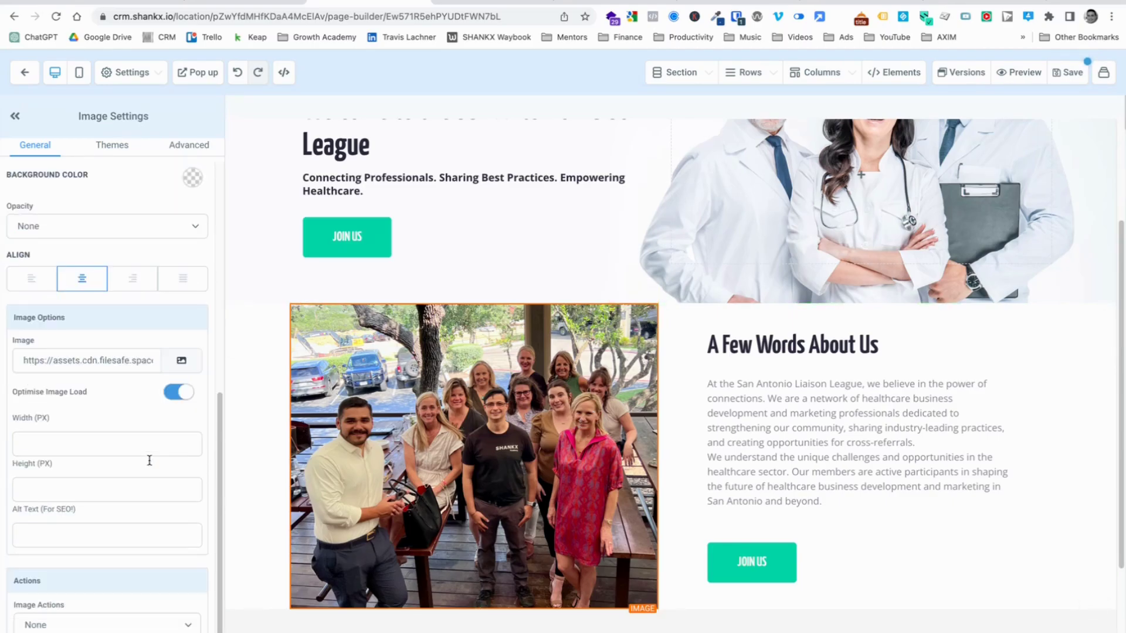
Step: Dictate alt text for the group photo describing the league at a happy hour
click(58, 536)
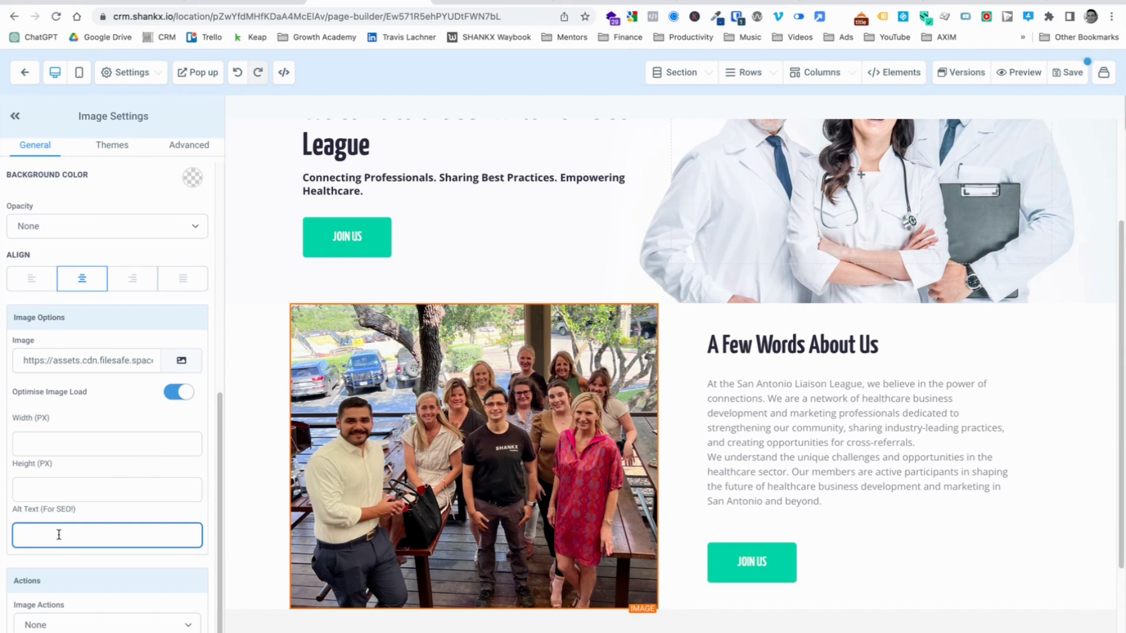
key(fn)
key(fn)
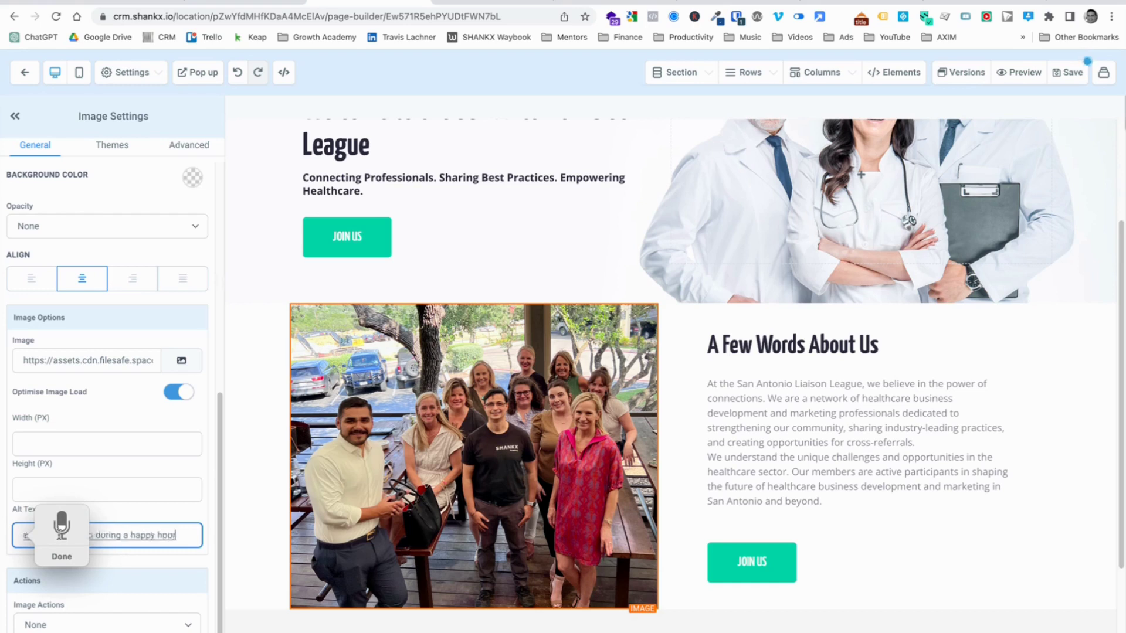
click(69, 559)
Step: Correct the alt text to 'San Antonio Liaison League group photo during a happy hour'
drag(86, 538, 125, 539)
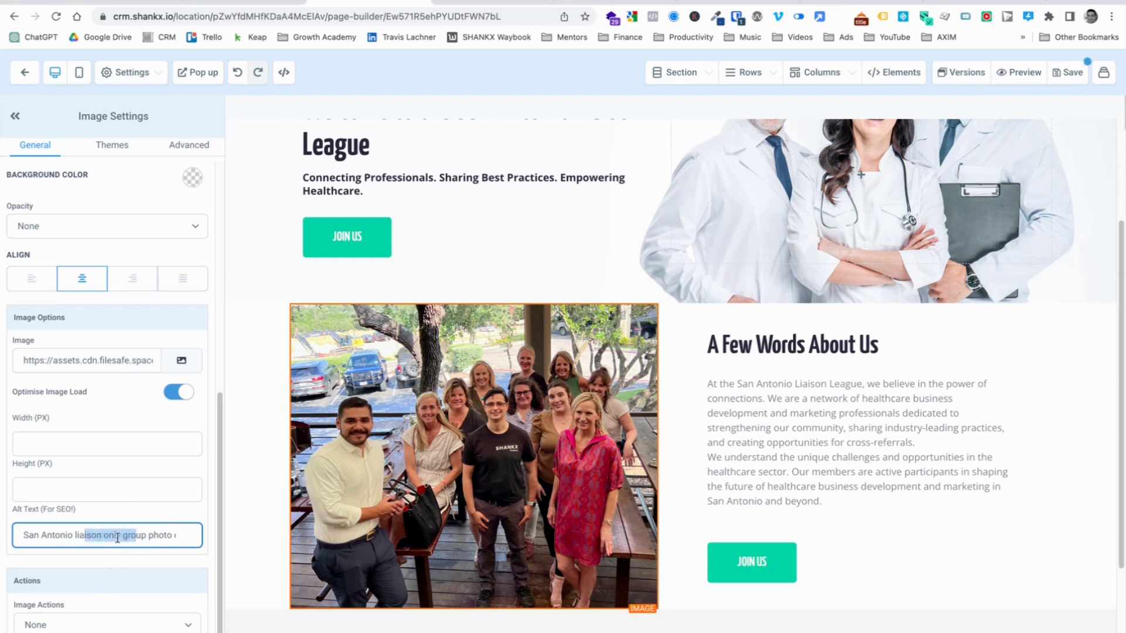
click(104, 539)
key(Escape)
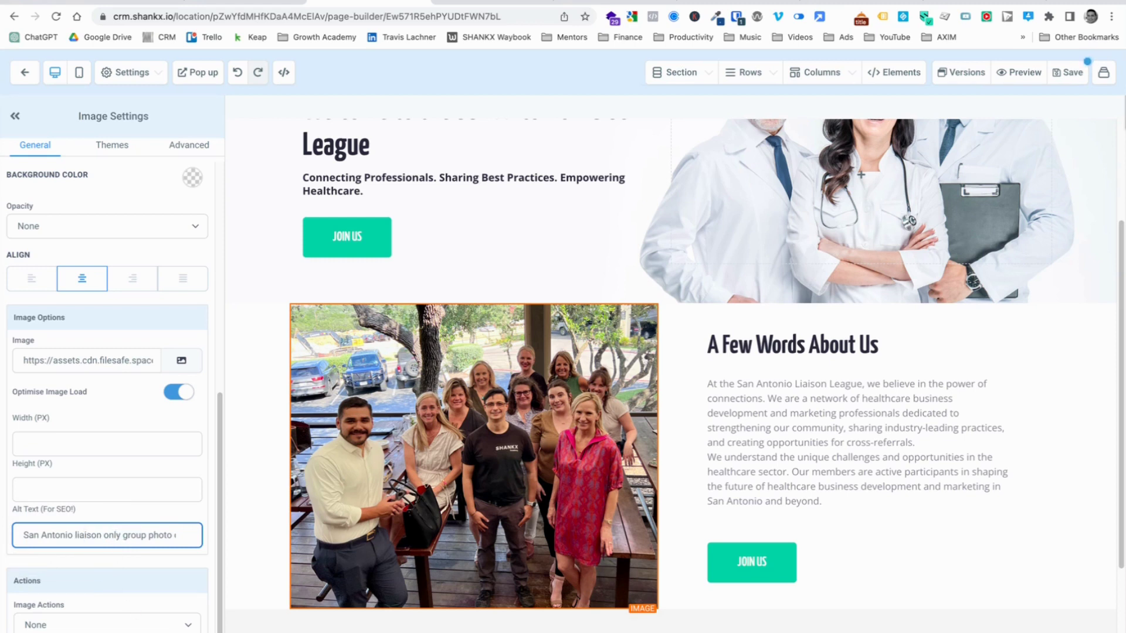
key(BackSpace)
key(BackSpace)
key(BackSpace)
key(BackSpace)
text(League)
key(BackSpace)
text(LL)
key(End)
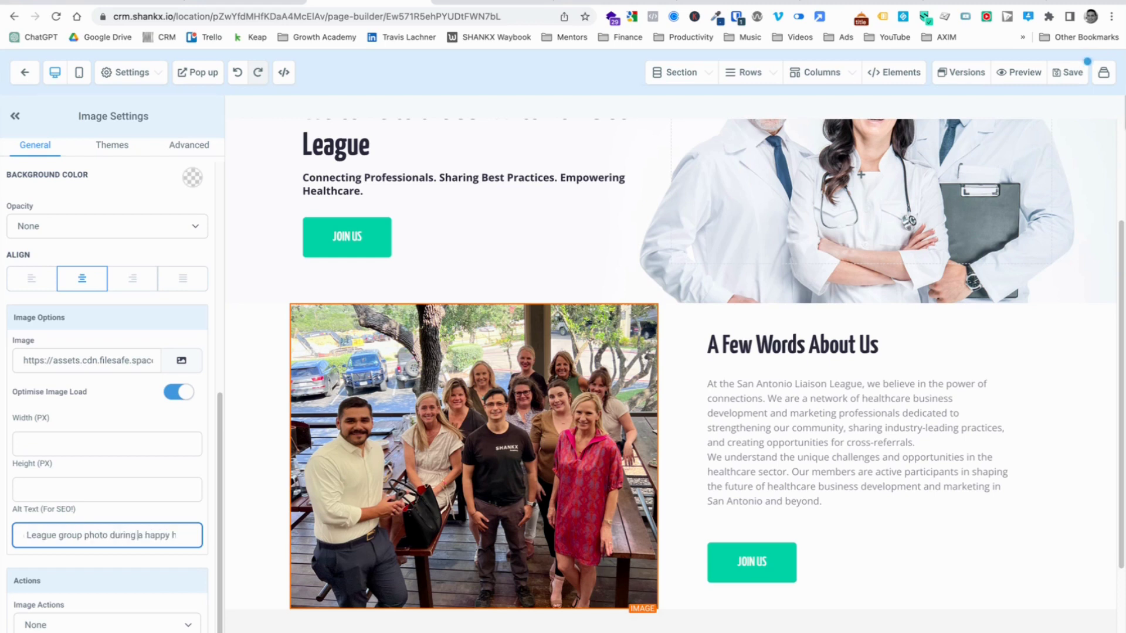
text(our)
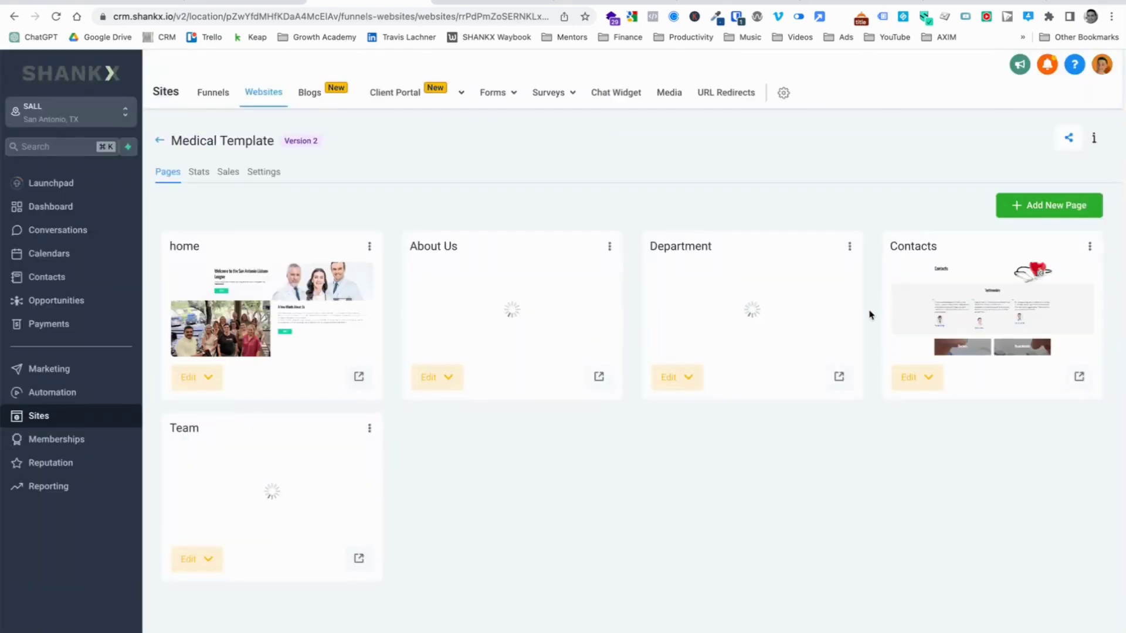
Step: Open the Contacts page and change its headline to 'Media'
click(995, 306)
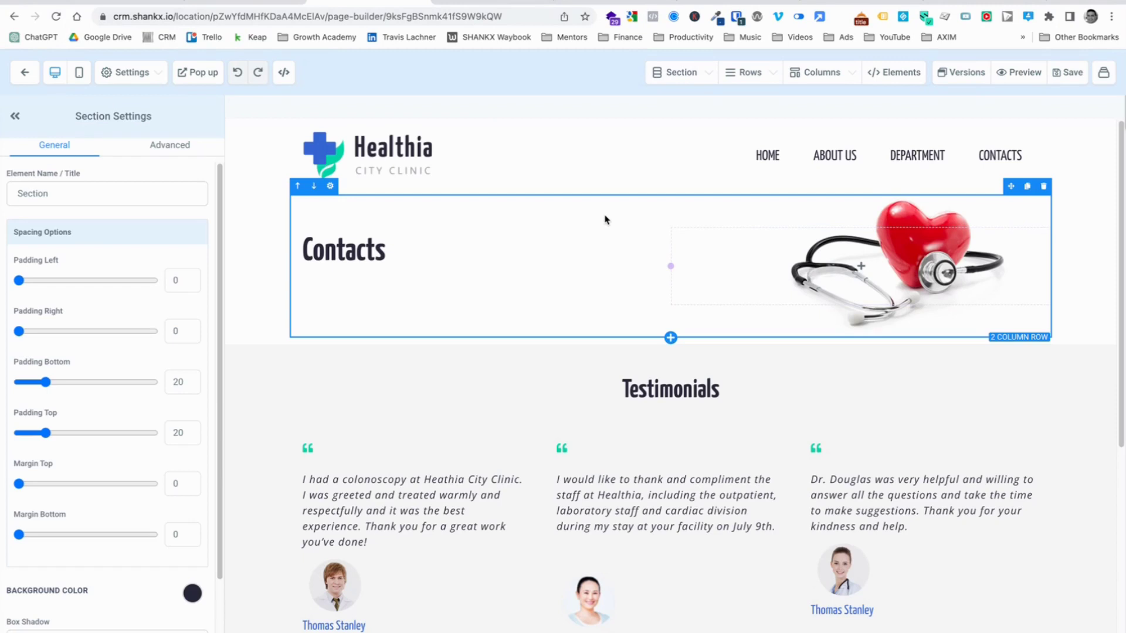
click(374, 242)
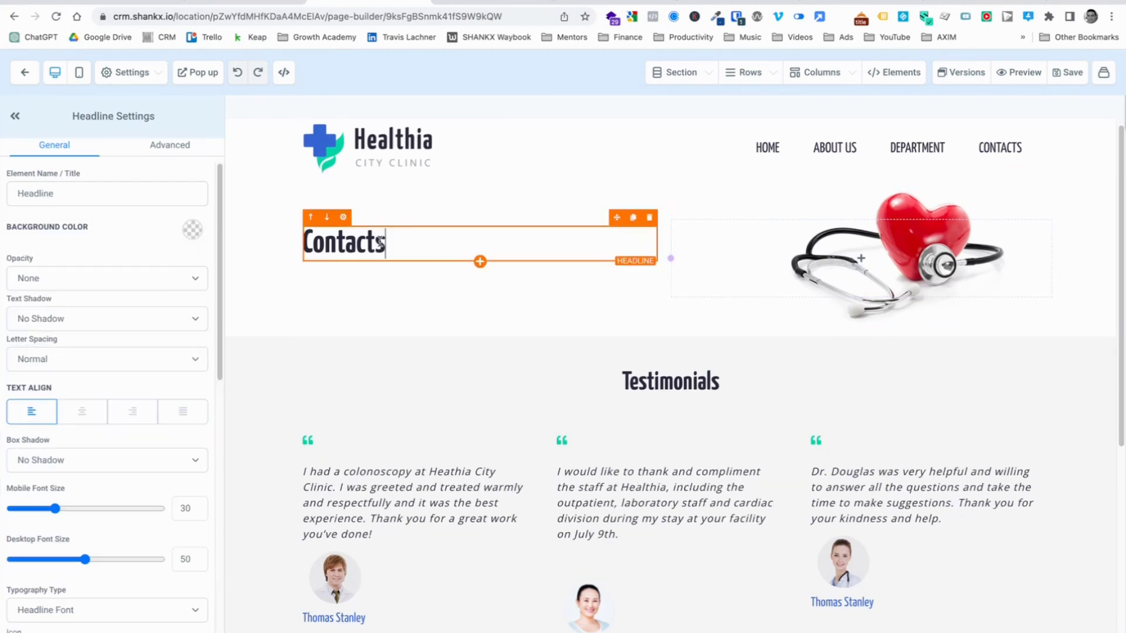
drag(392, 242, 303, 235)
text(Media)
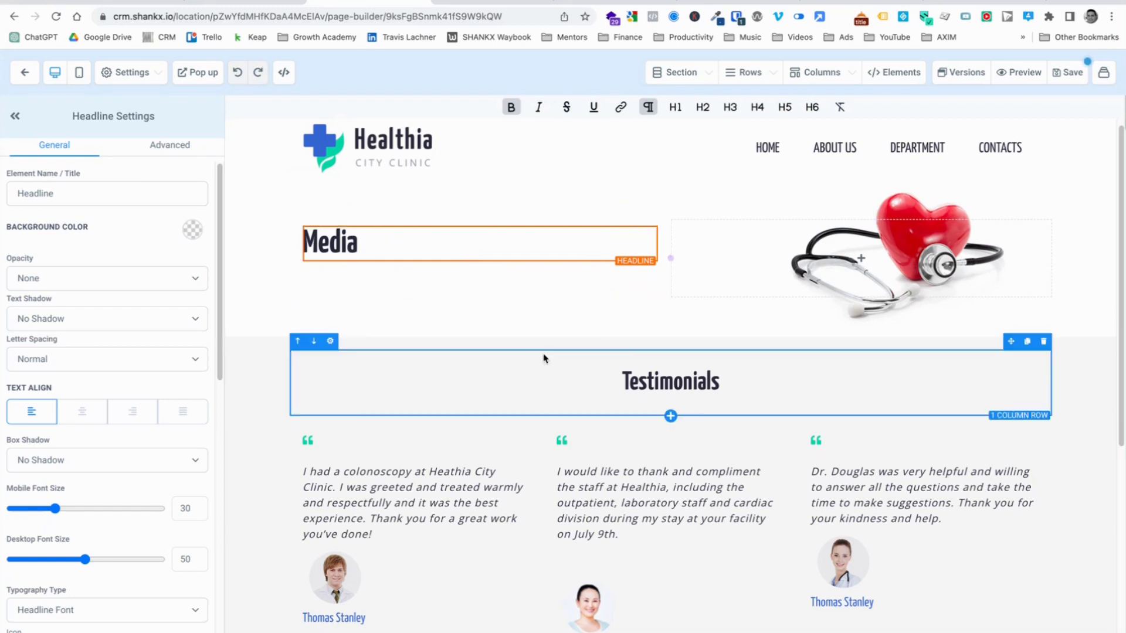
Step: Delete the Testimonials heading, its row, the testimonial column and the testimonial row
scroll(542, 358, down, 1)
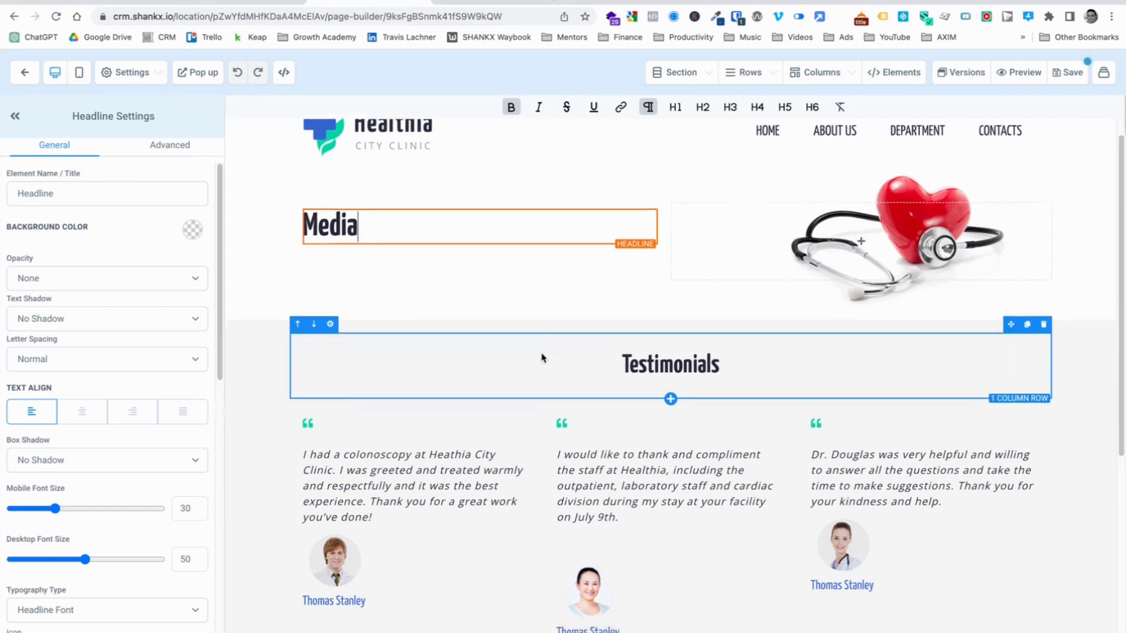
scroll(1001, 351, down, 2)
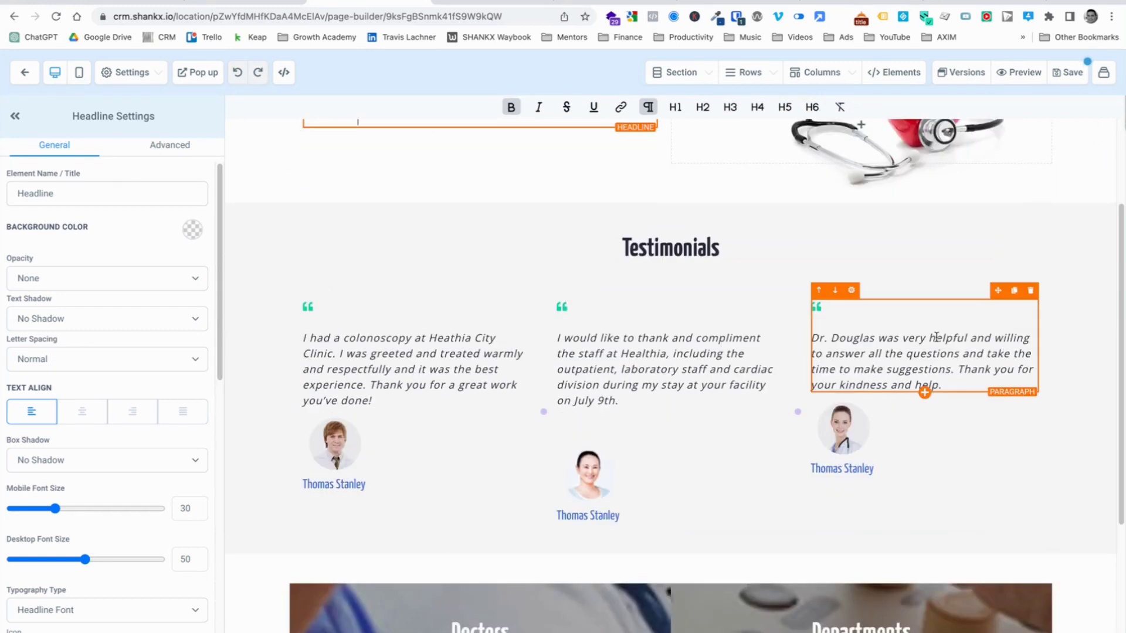
scroll(725, 283, up, 1)
click(725, 283)
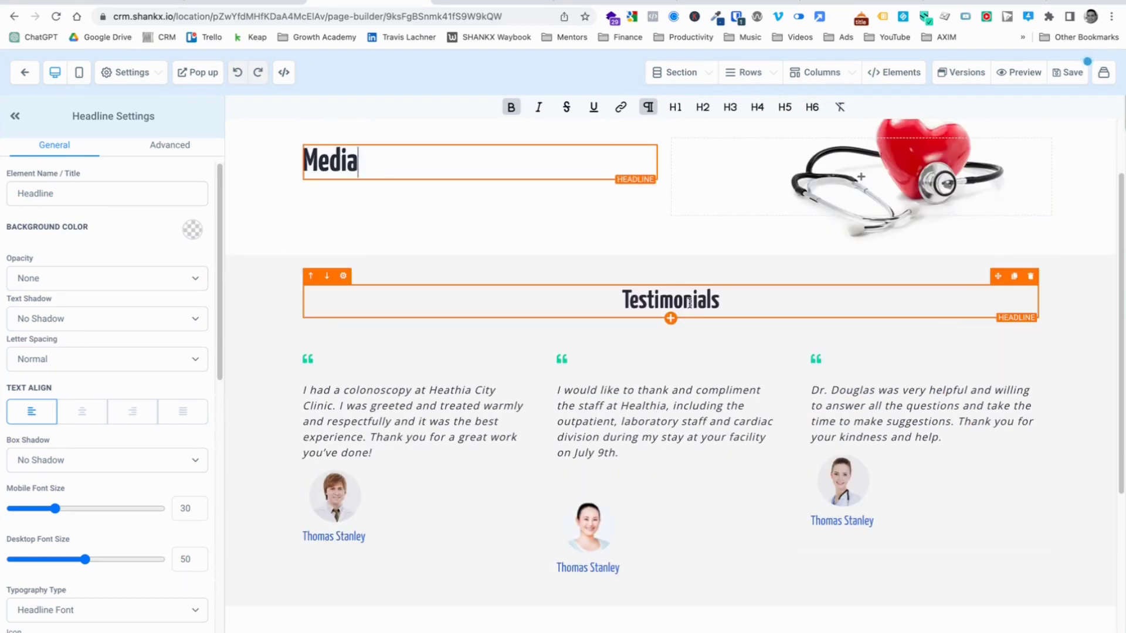
click(1025, 282)
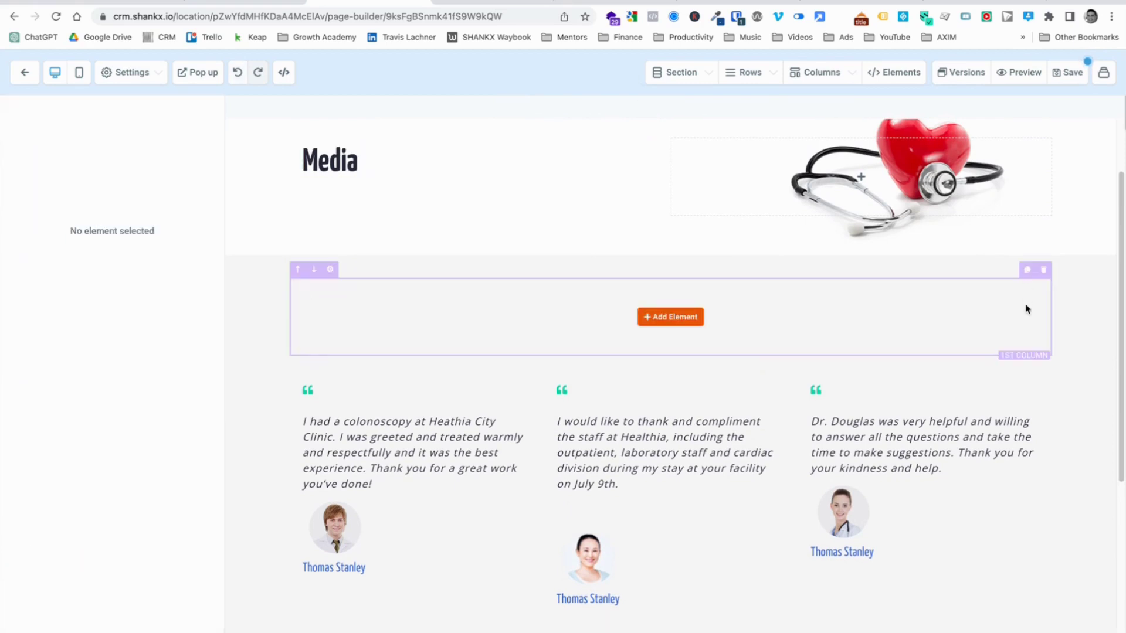
click(1043, 271)
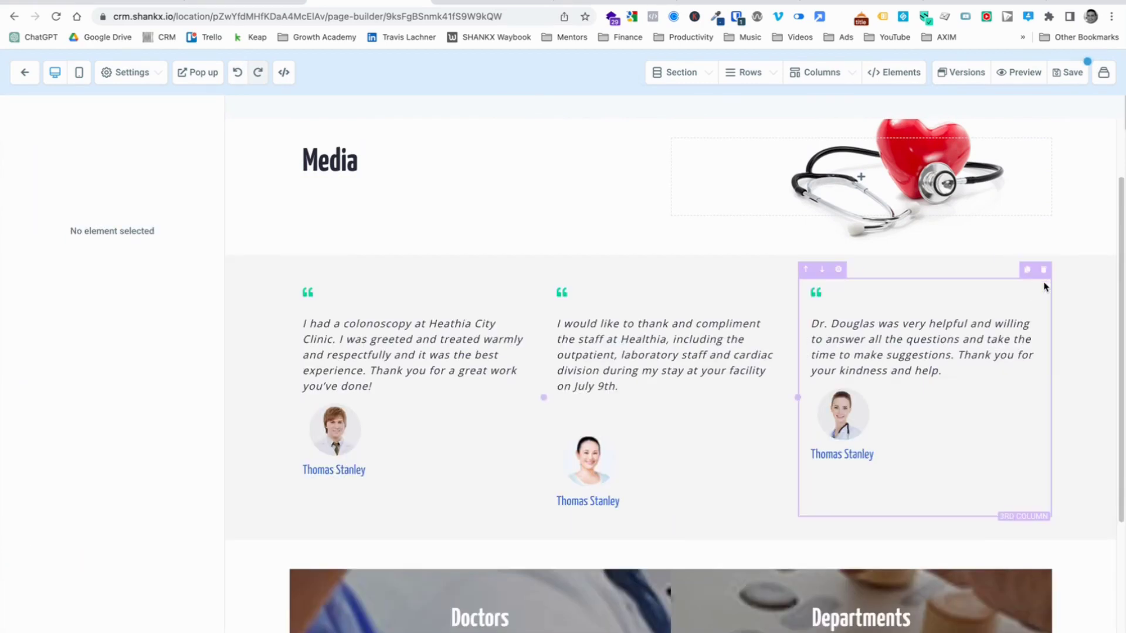
click(1043, 271)
click(1045, 262)
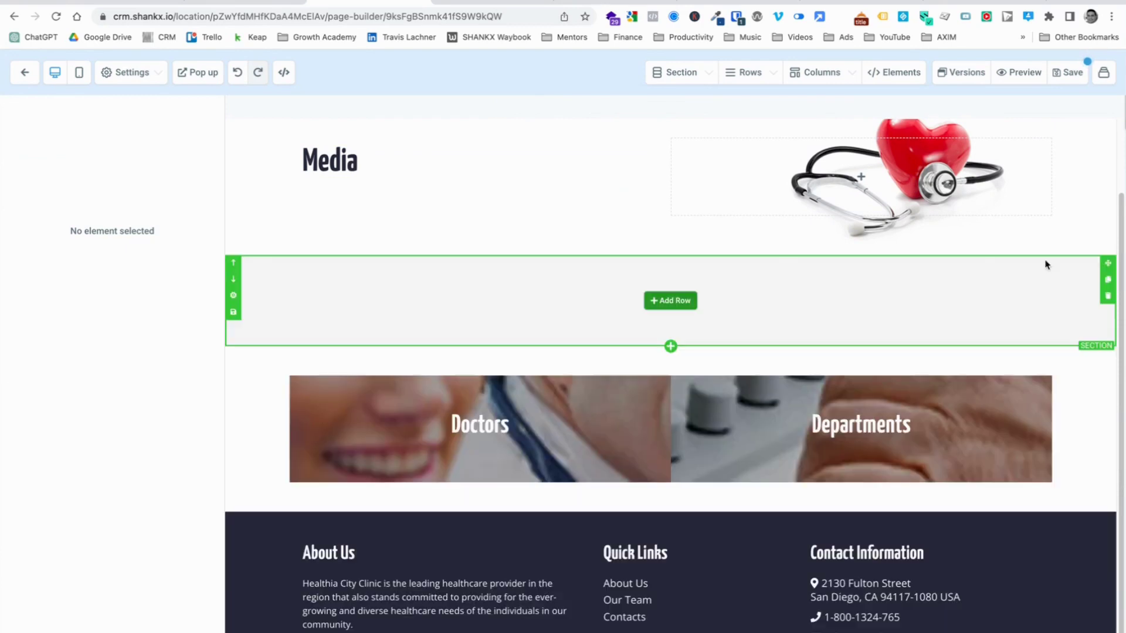
Step: Add a single-column row to the empty section below Media
scroll(645, 275, up, 2)
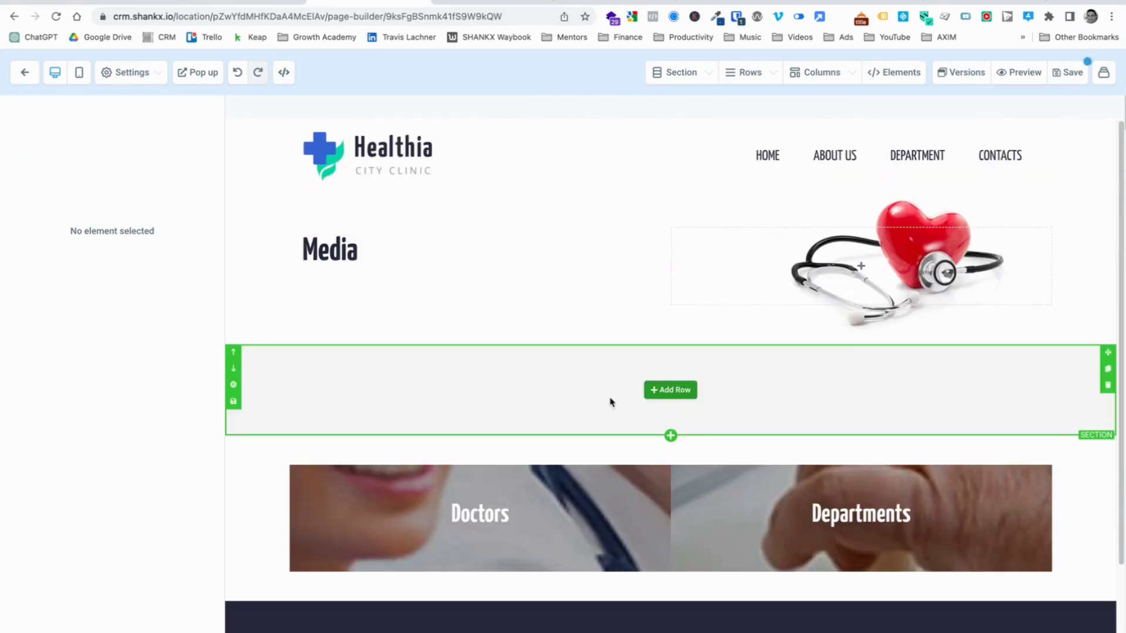
click(515, 414)
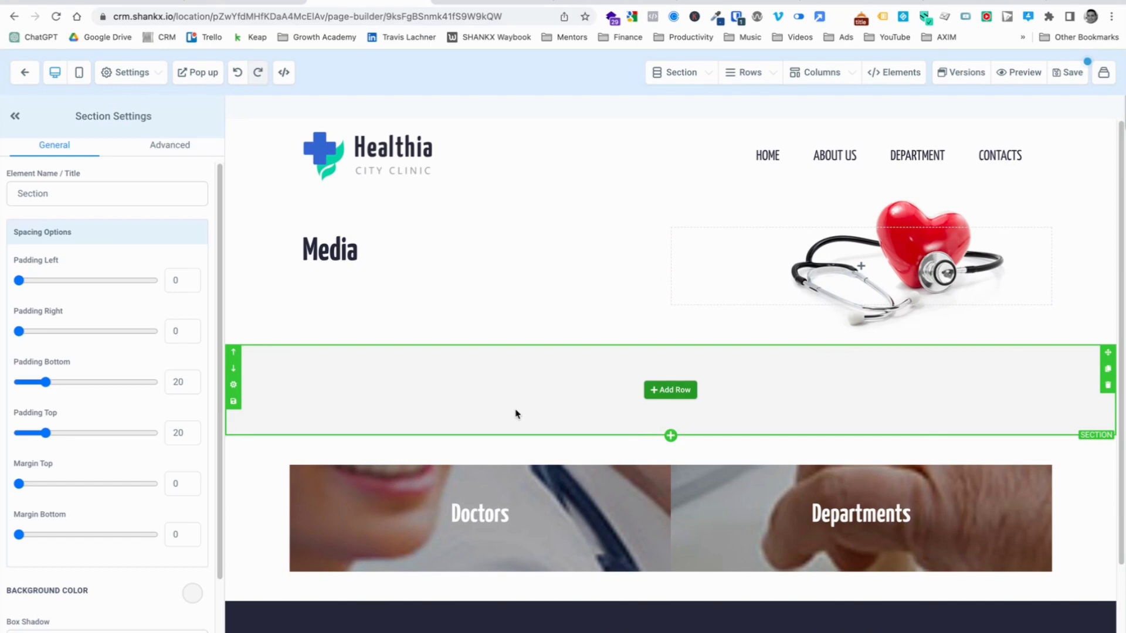
click(675, 390)
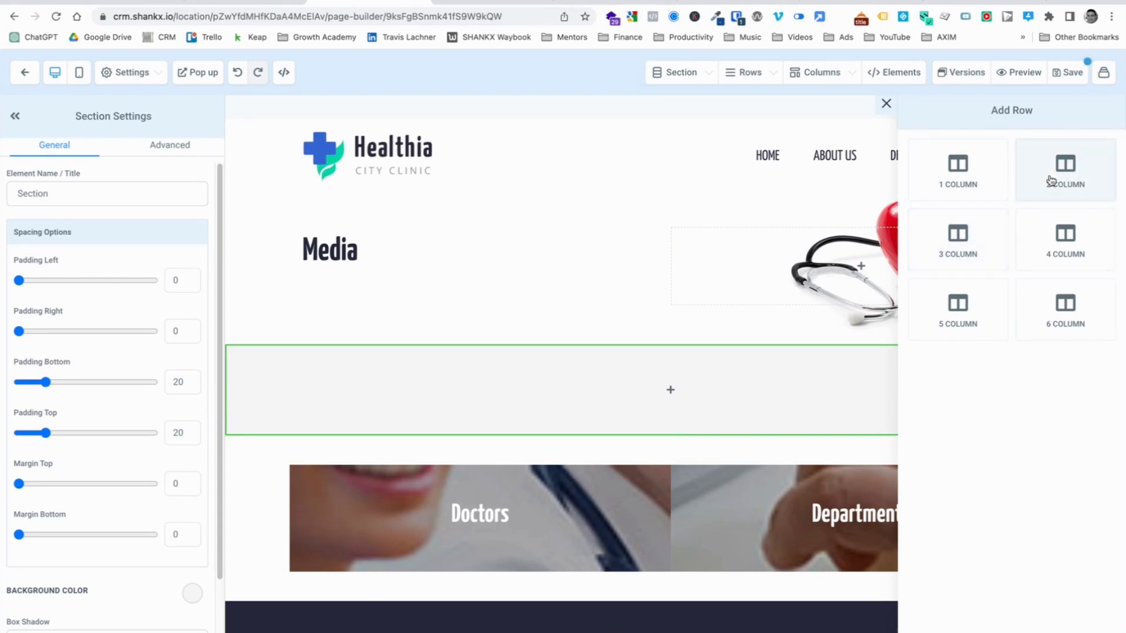
click(976, 169)
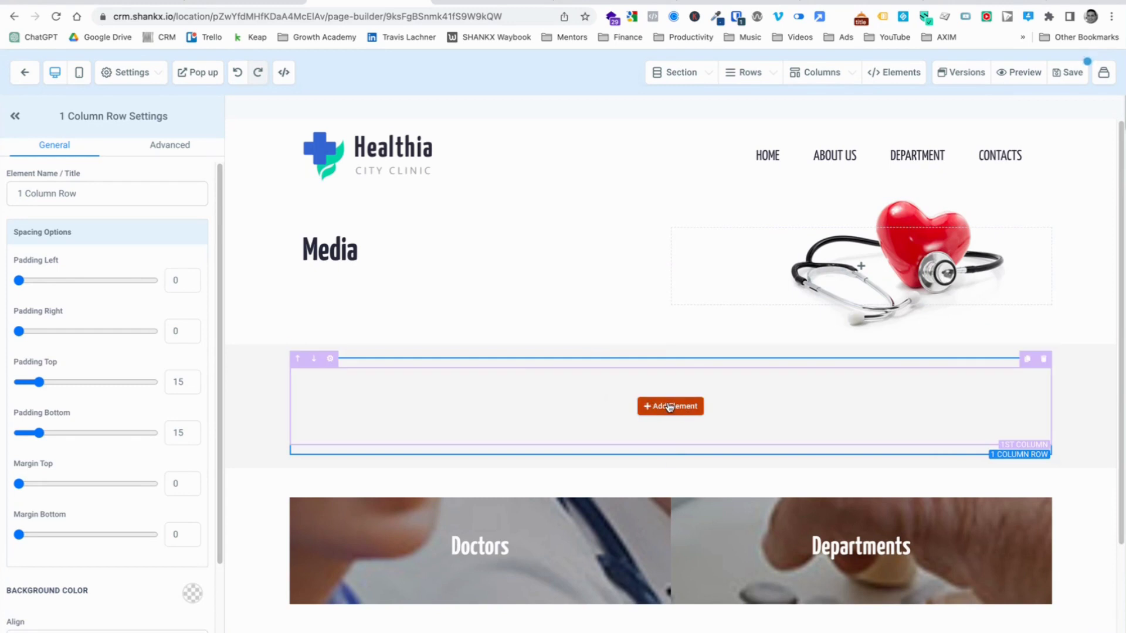
Step: Open the element list for the new row and browse it for Custom JS/HTML
click(669, 407)
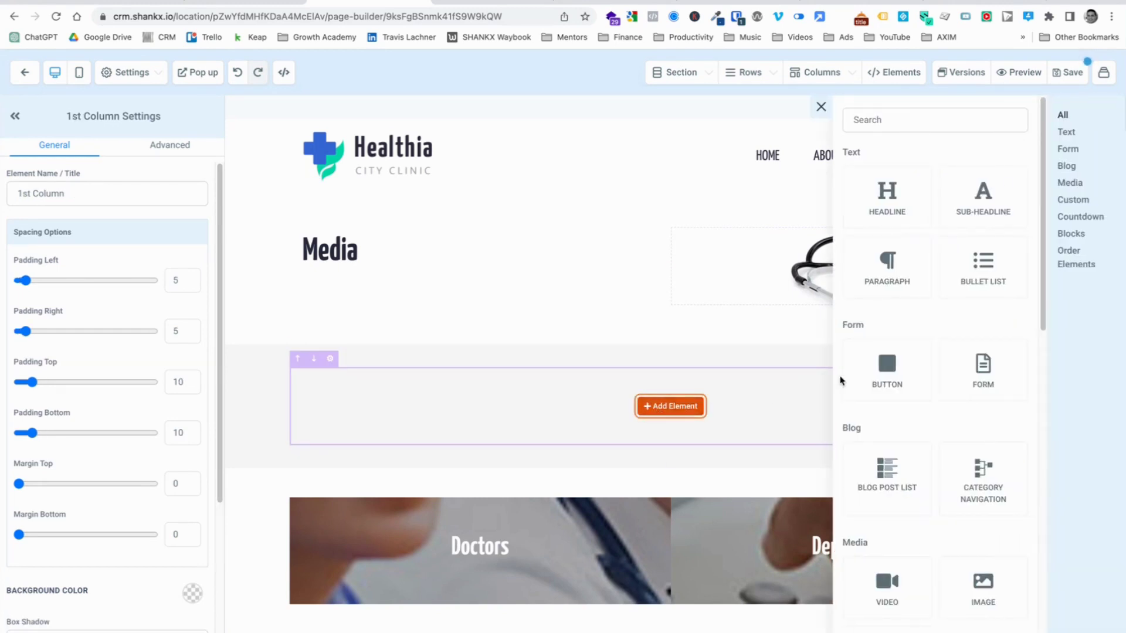
scroll(857, 378, down, 3)
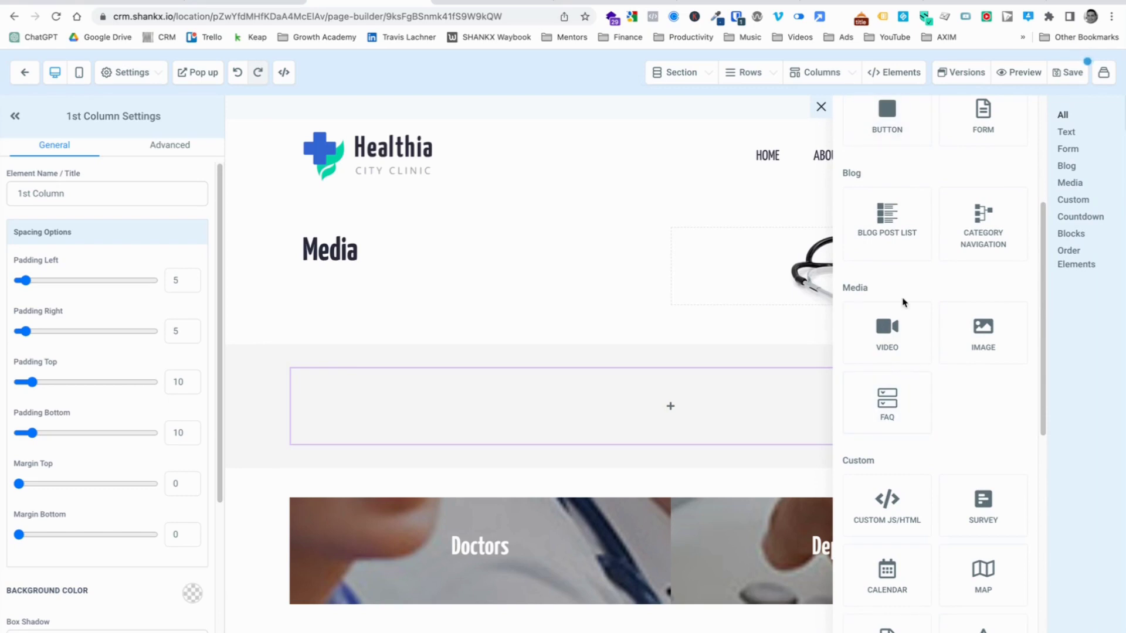
scroll(904, 302, down, 2)
scroll(912, 309, down, 3)
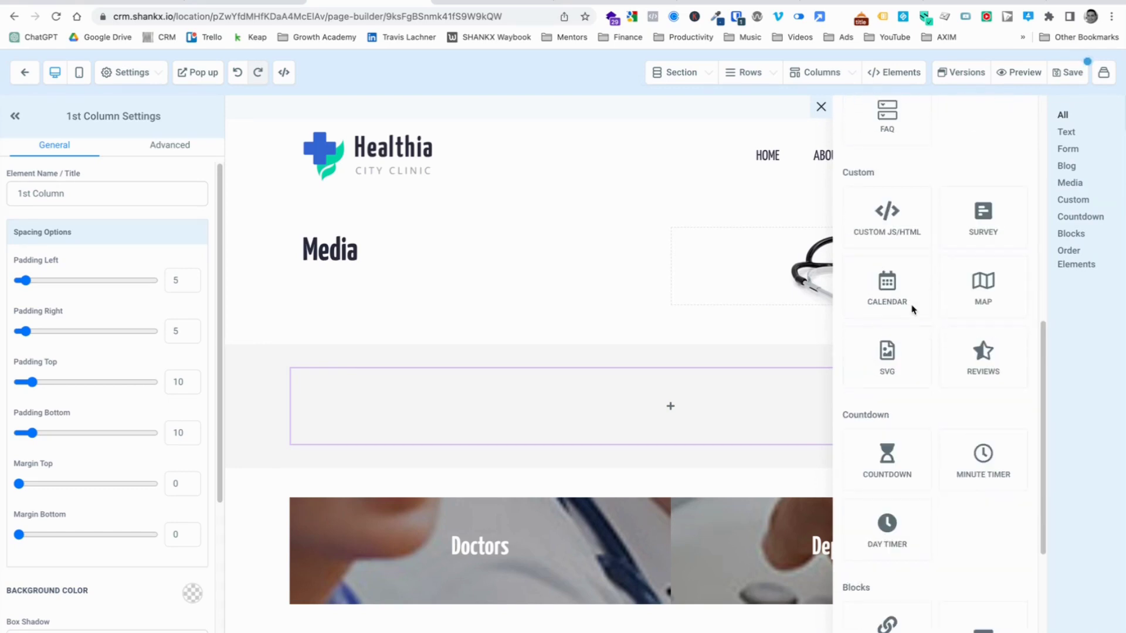
scroll(913, 309, down, 5)
scroll(912, 309, up, 7)
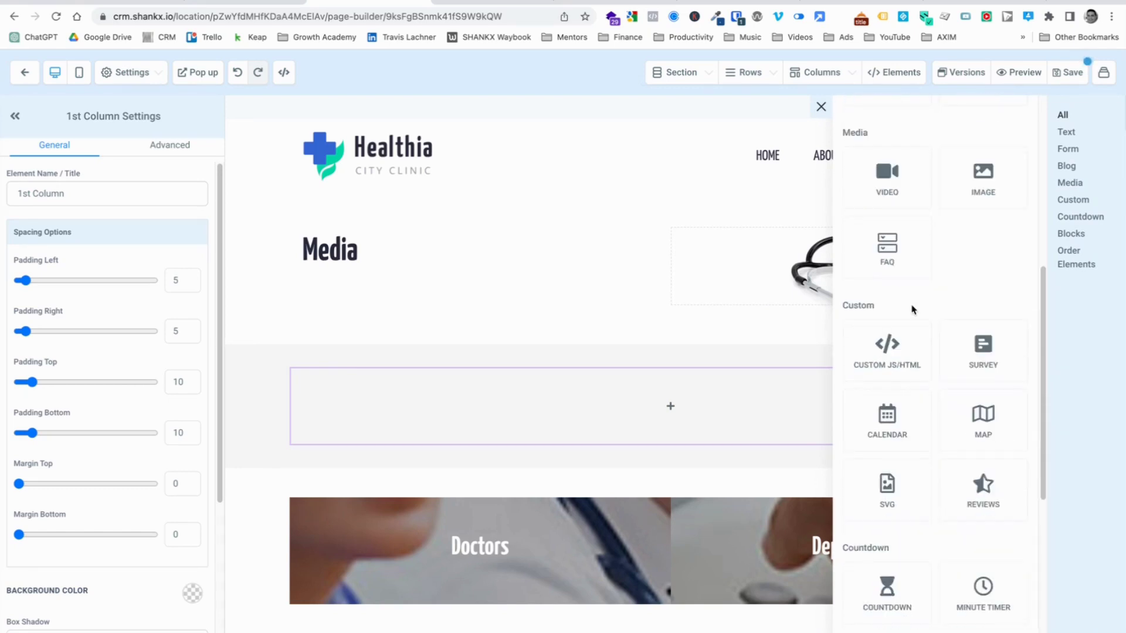
scroll(938, 308, up, 5)
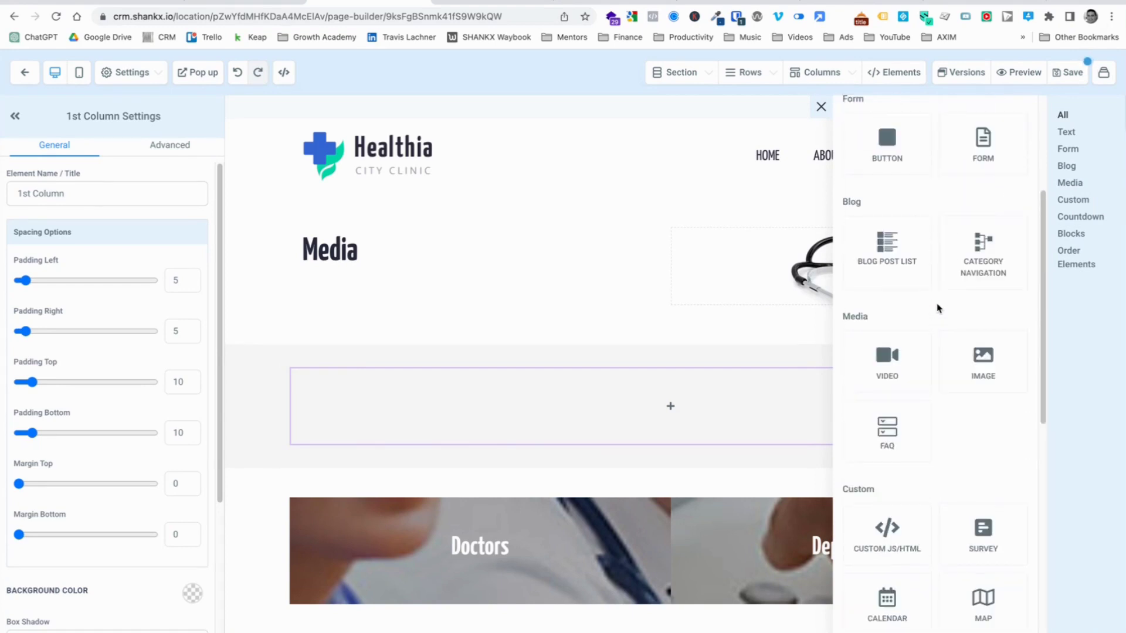
scroll(937, 311, up, 2)
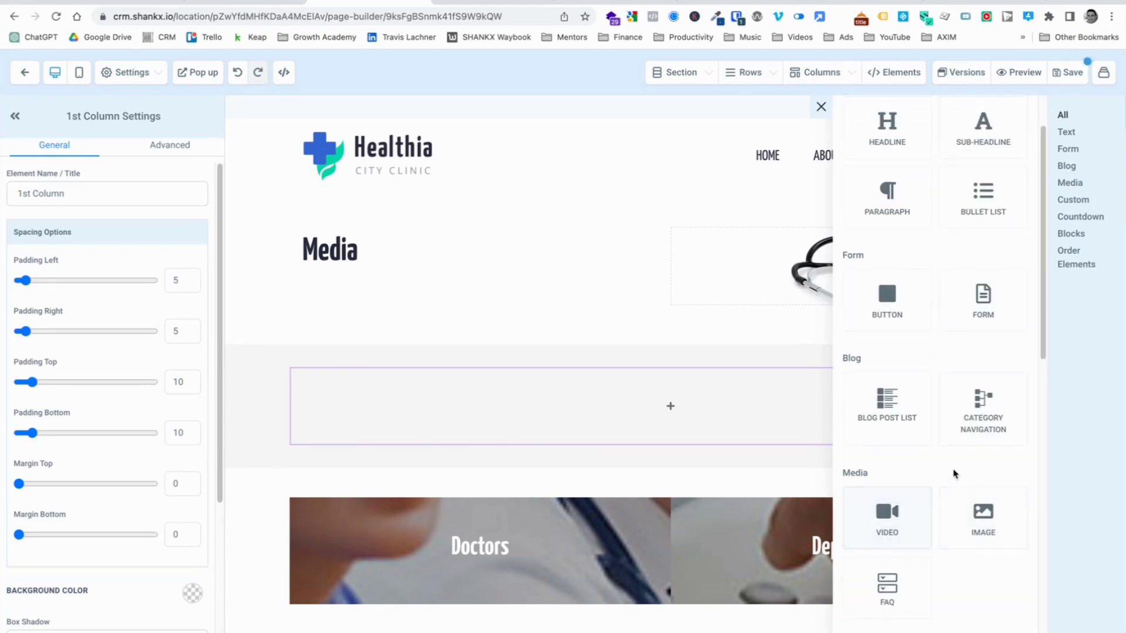
scroll(955, 470, up, 2)
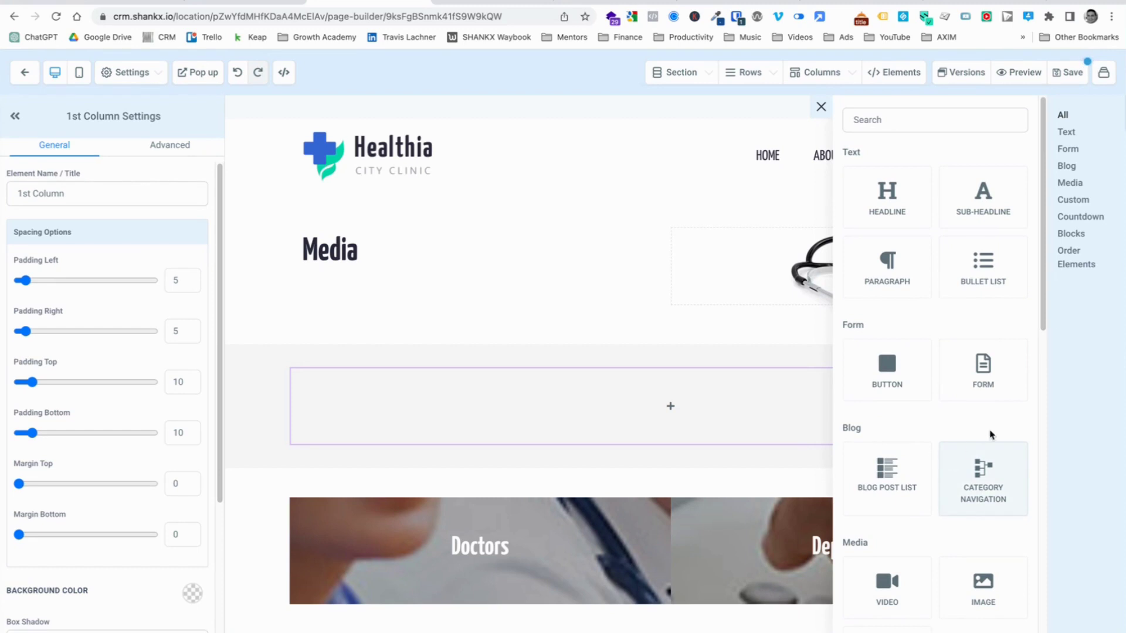
scroll(991, 366, down, 1)
scroll(991, 365, down, 8)
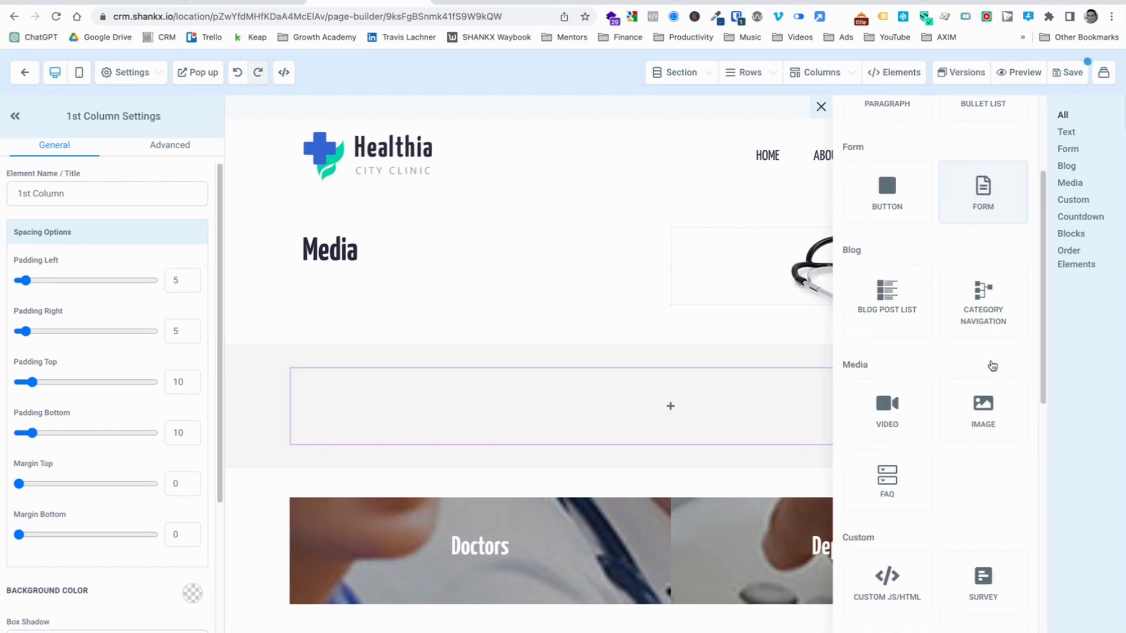
Step: Drop a Custom JS/HTML block into the empty Media row below the headline
drag(880, 539, 696, 431)
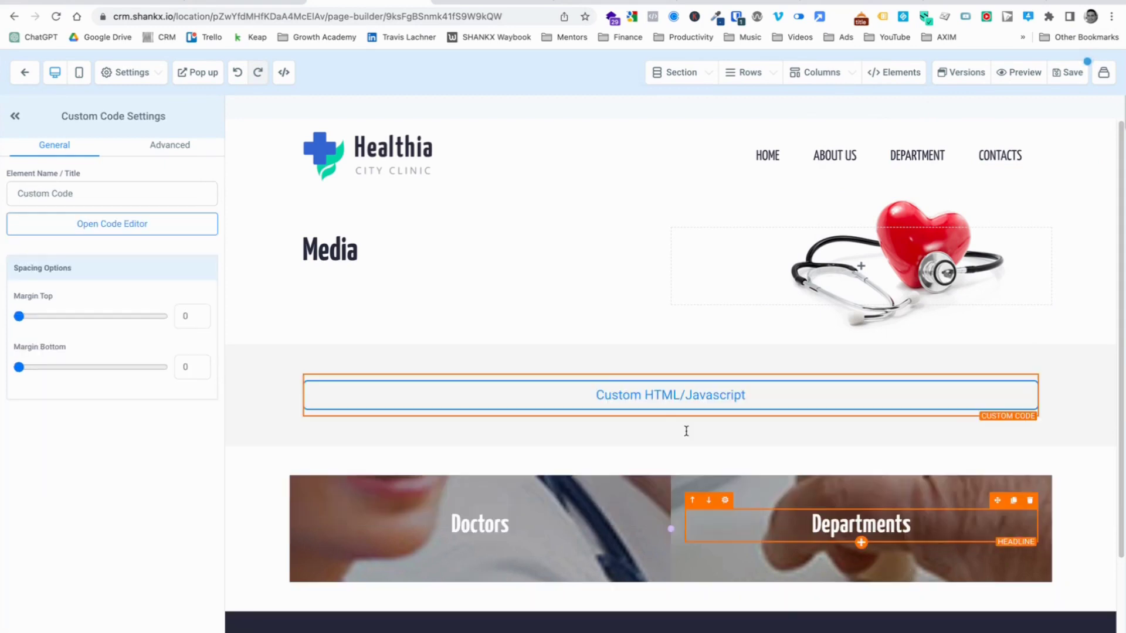
double_click(662, 395)
click(716, 401)
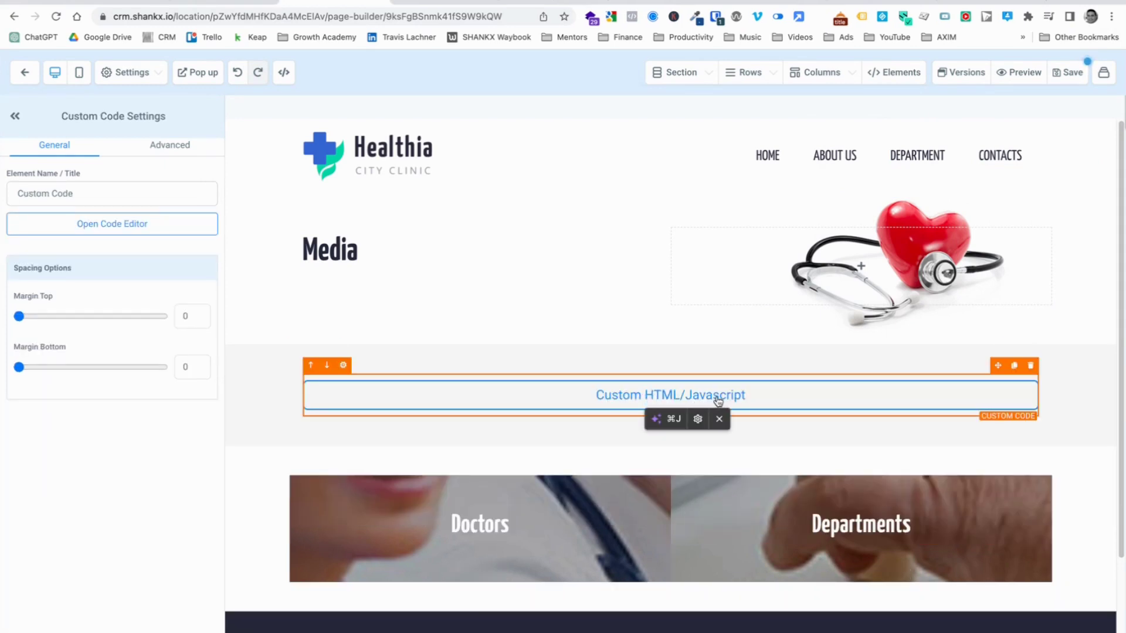
Step: Paste the Elfsight video gallery embed code into the block's code editor and save it
click(179, 224)
click(505, 299)
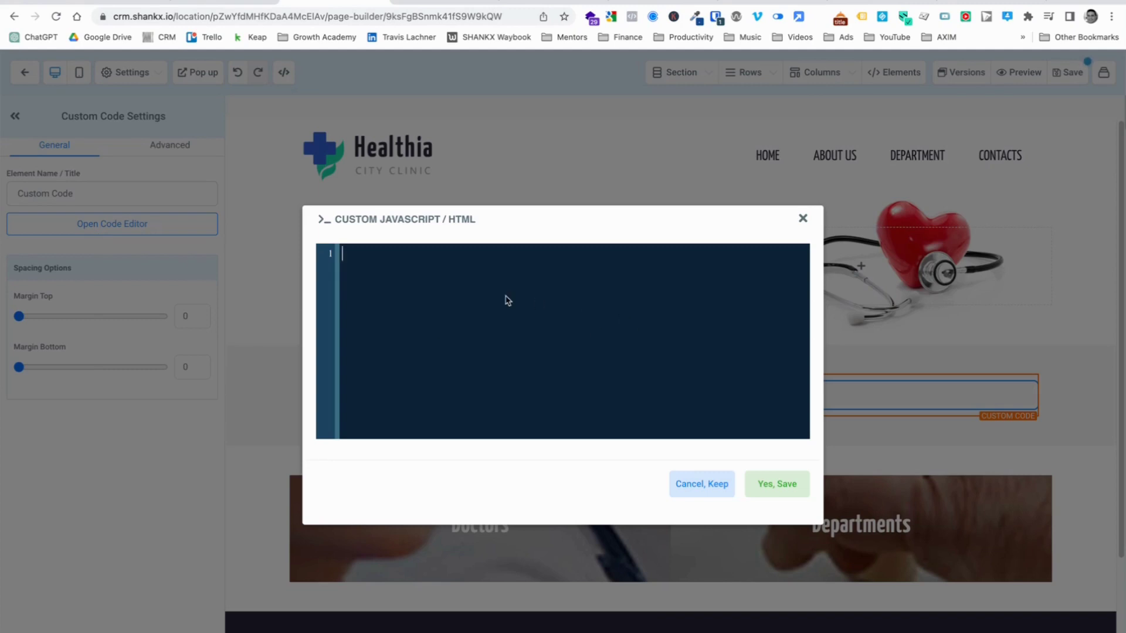
text(<script src="https://apps.elfsight.com/p/platform.js" defer></script> <div class="elfsight-app-26f5906b-8407-432b-9f0d-6539acf06c05"></div>)
click(790, 487)
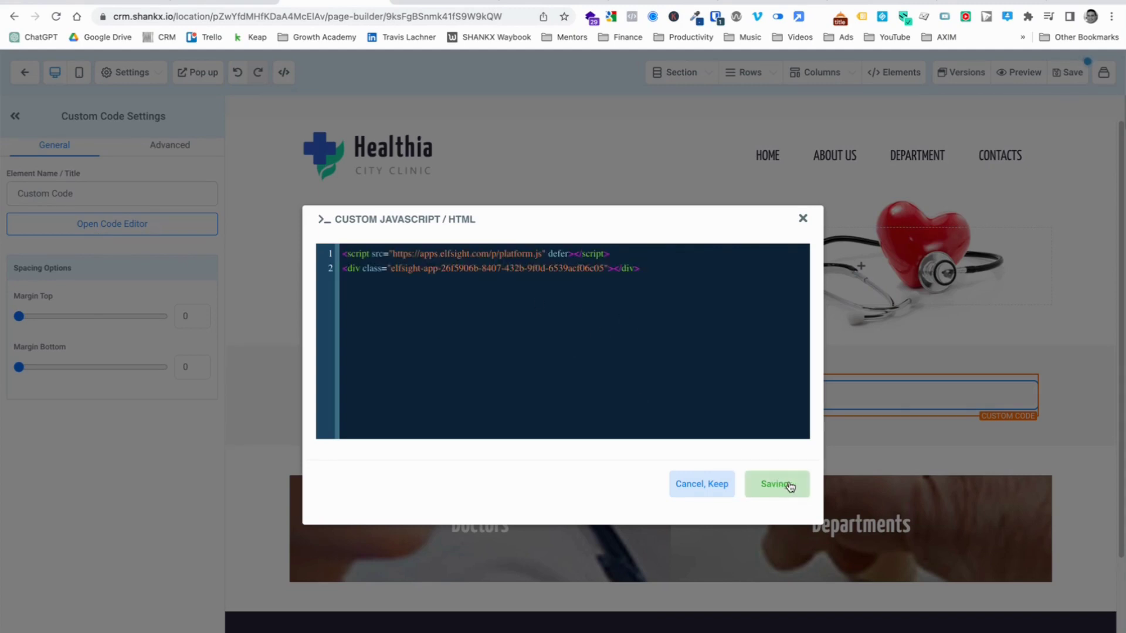
scroll(818, 416, down, 2)
scroll(820, 420, up, 2)
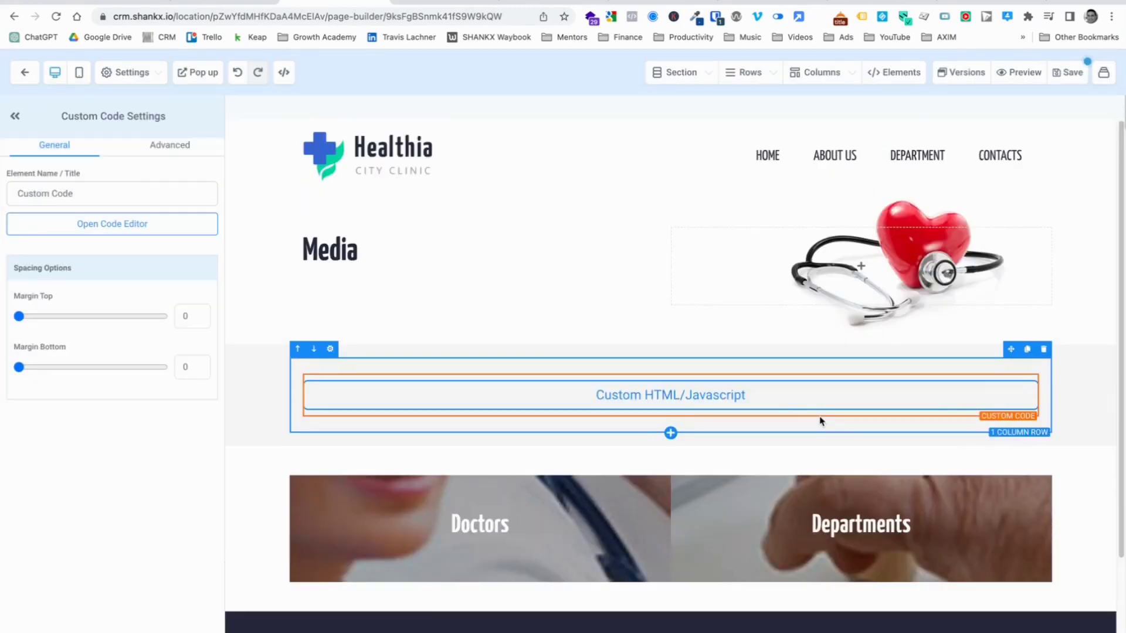
scroll(886, 500, down, 3)
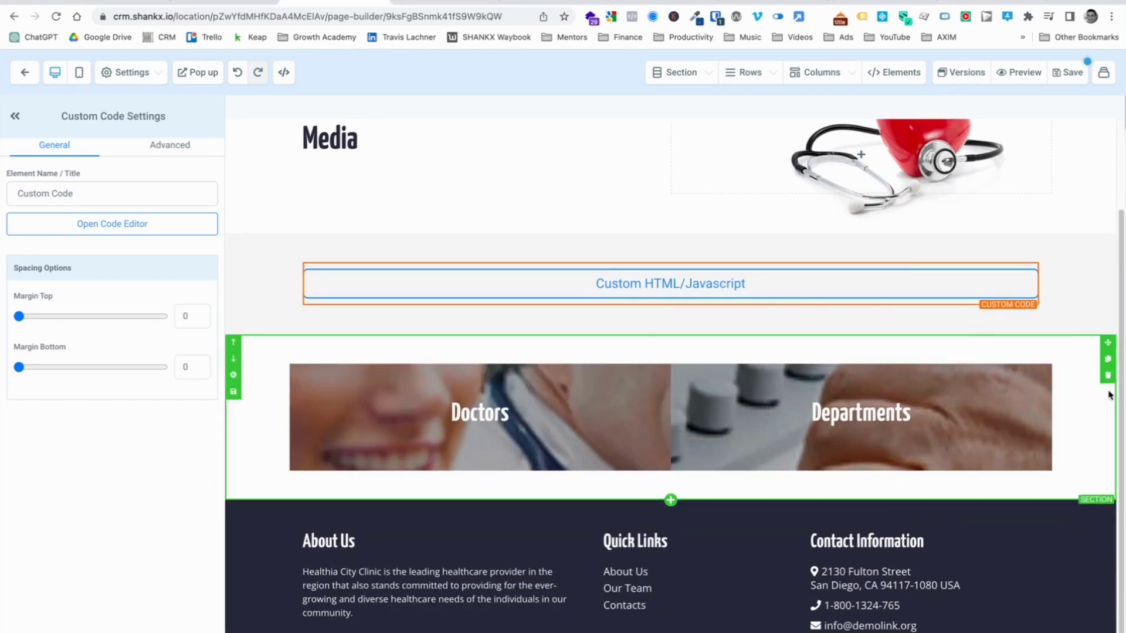
Step: Delete the Doctors/Departments section and the 3-column About Us/Quick Links/Contact footer row, then save
click(1109, 378)
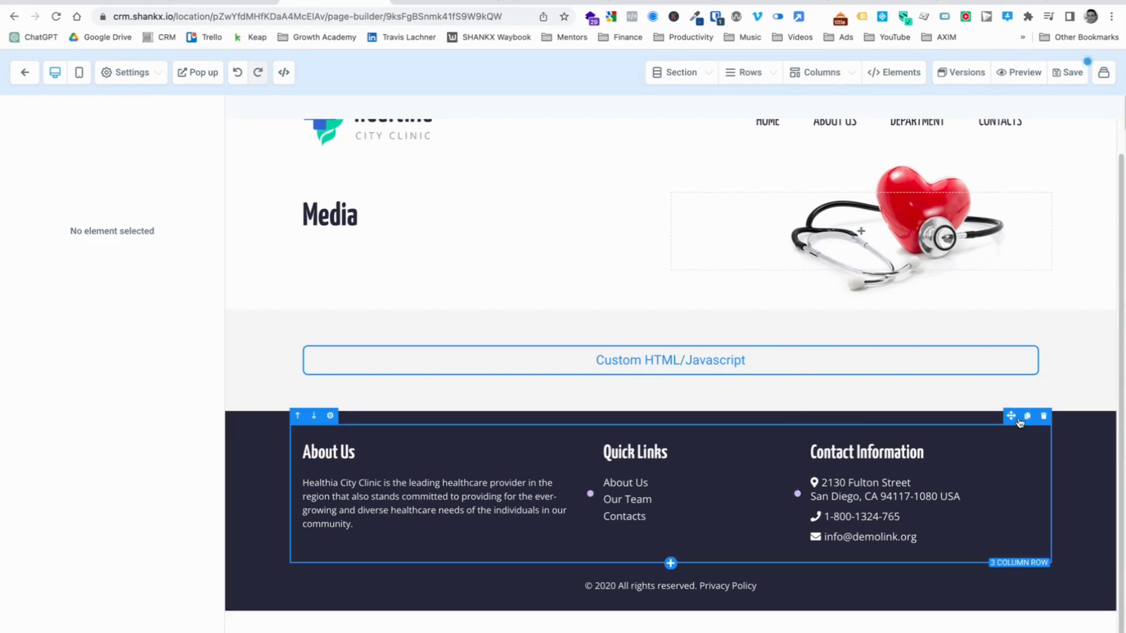
click(1044, 417)
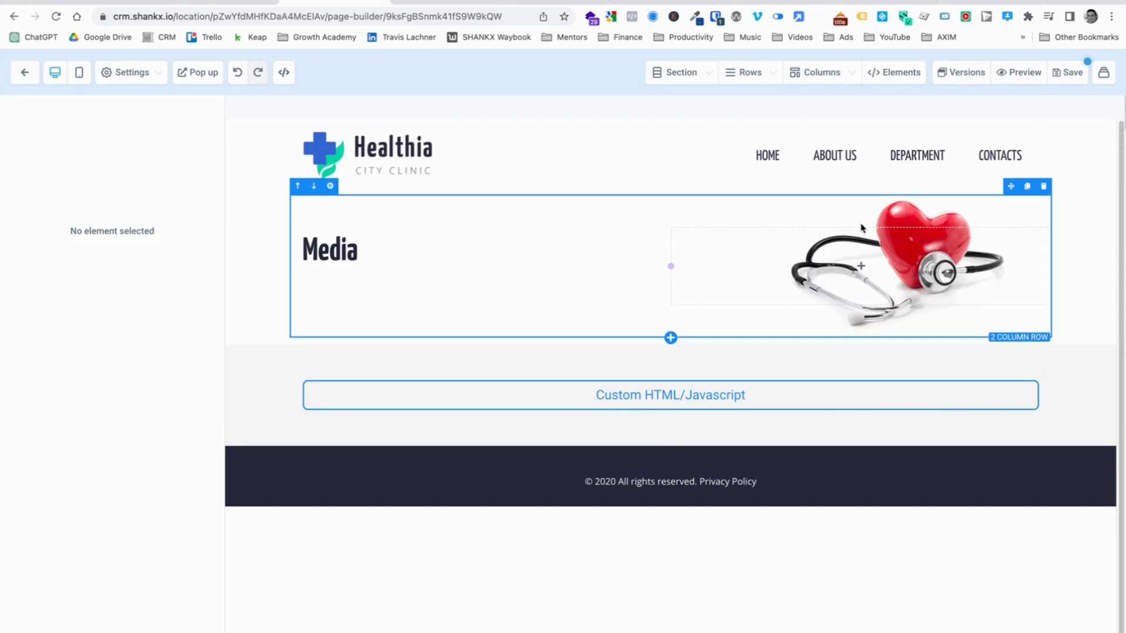
click(1065, 75)
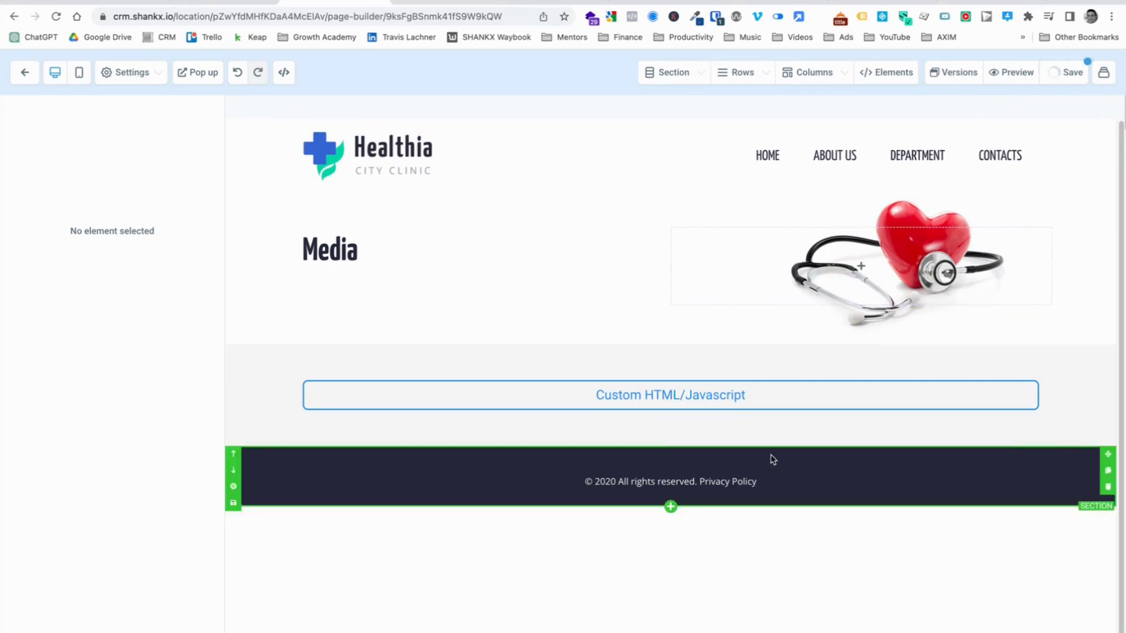
Step: Check the Media page's three-video gallery in preview, then go to the San Antonio Liaison League home page
click(1015, 73)
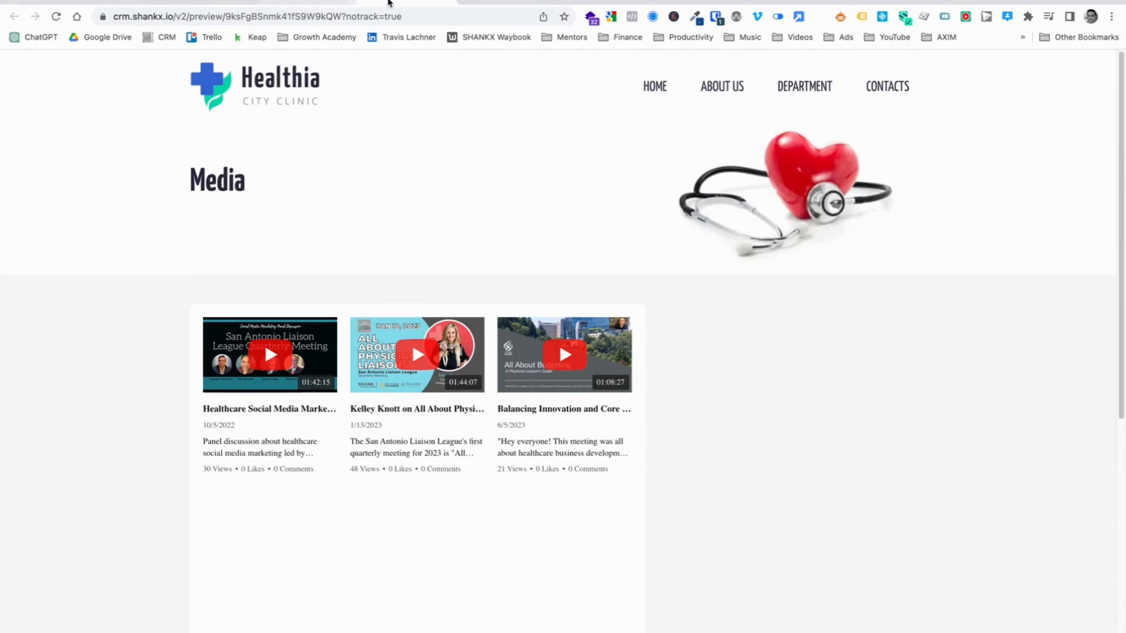
click(293, 2)
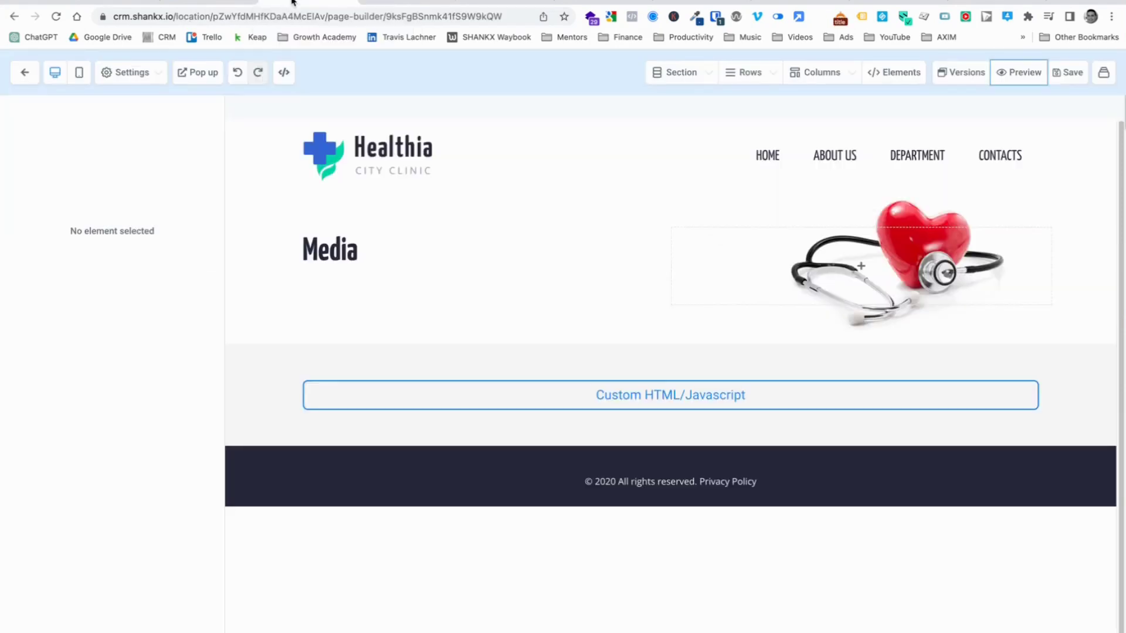
click(390, 3)
click(646, 94)
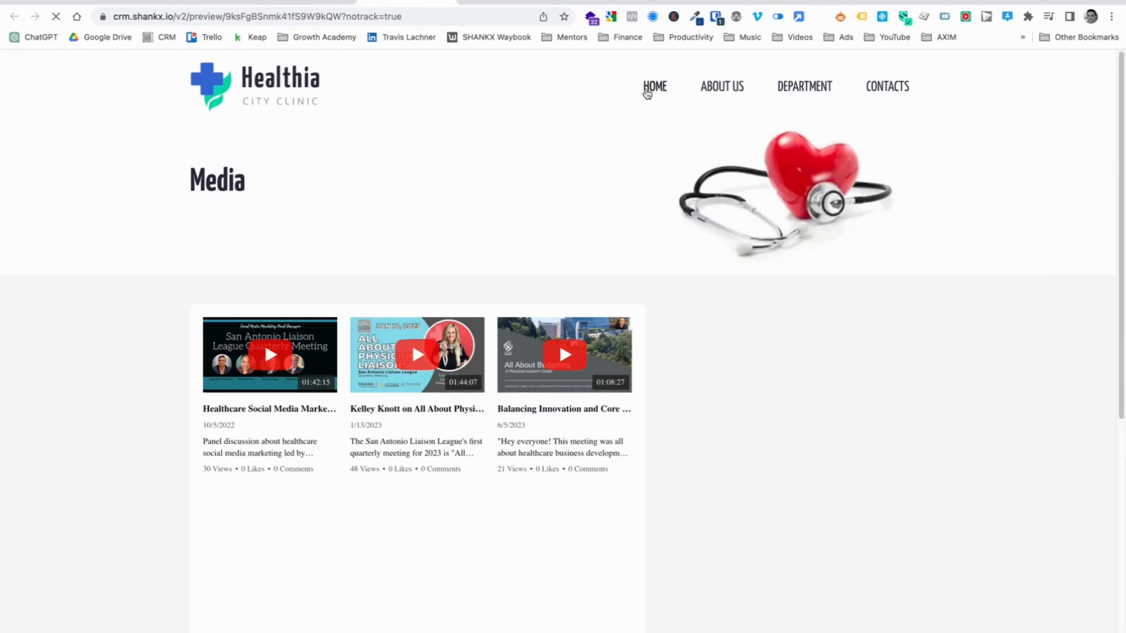
scroll(480, 257, down, 4)
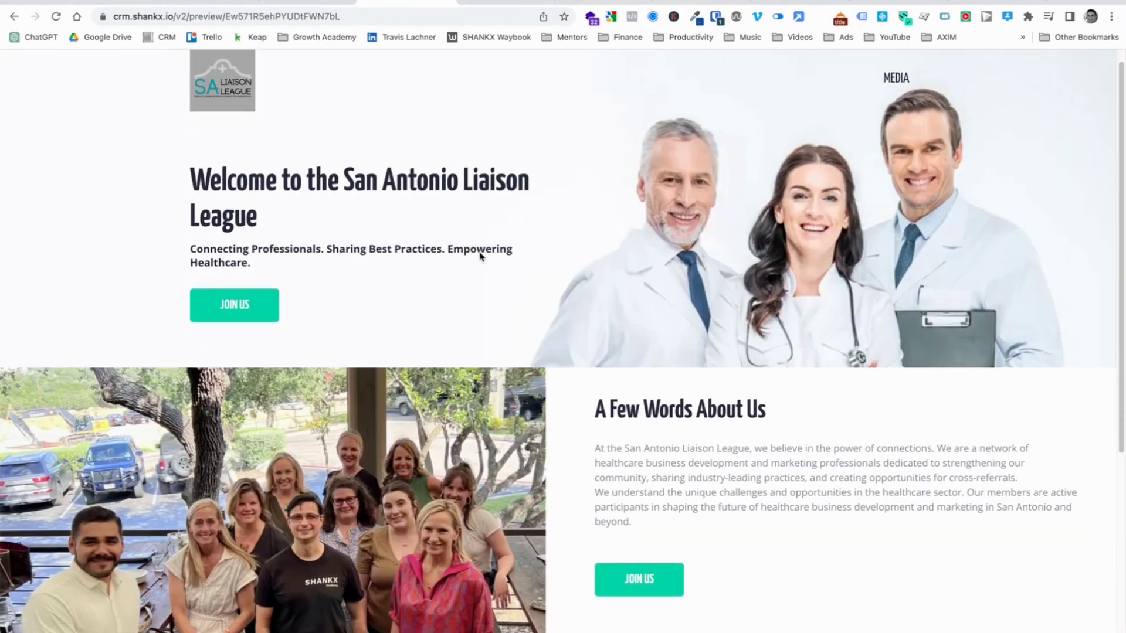
scroll(480, 256, down, 3)
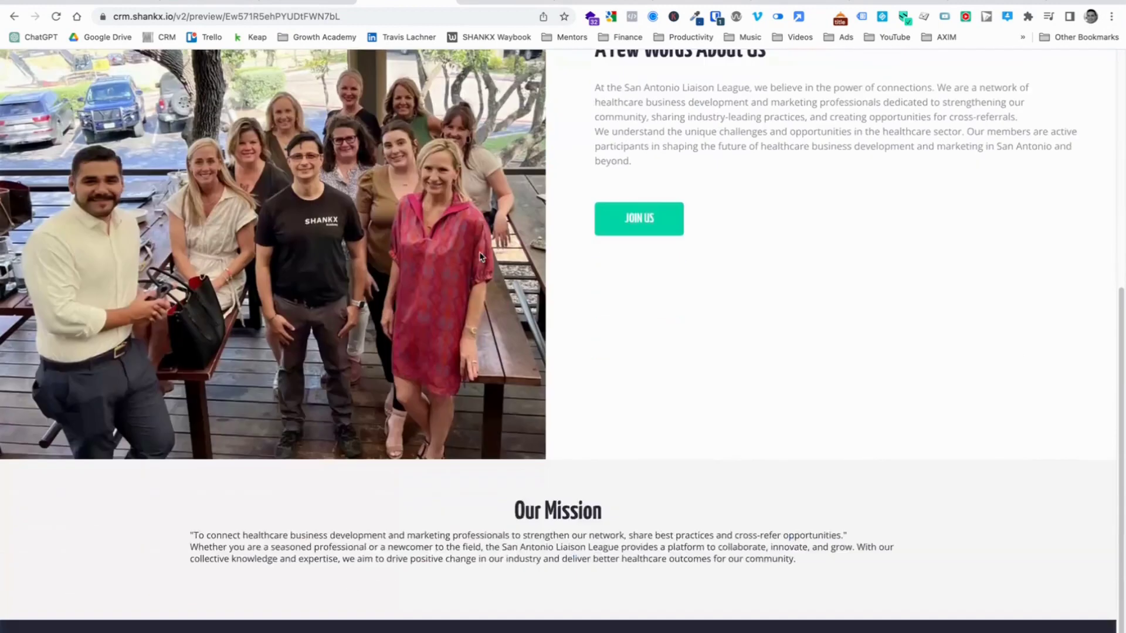
scroll(480, 257, up, 7)
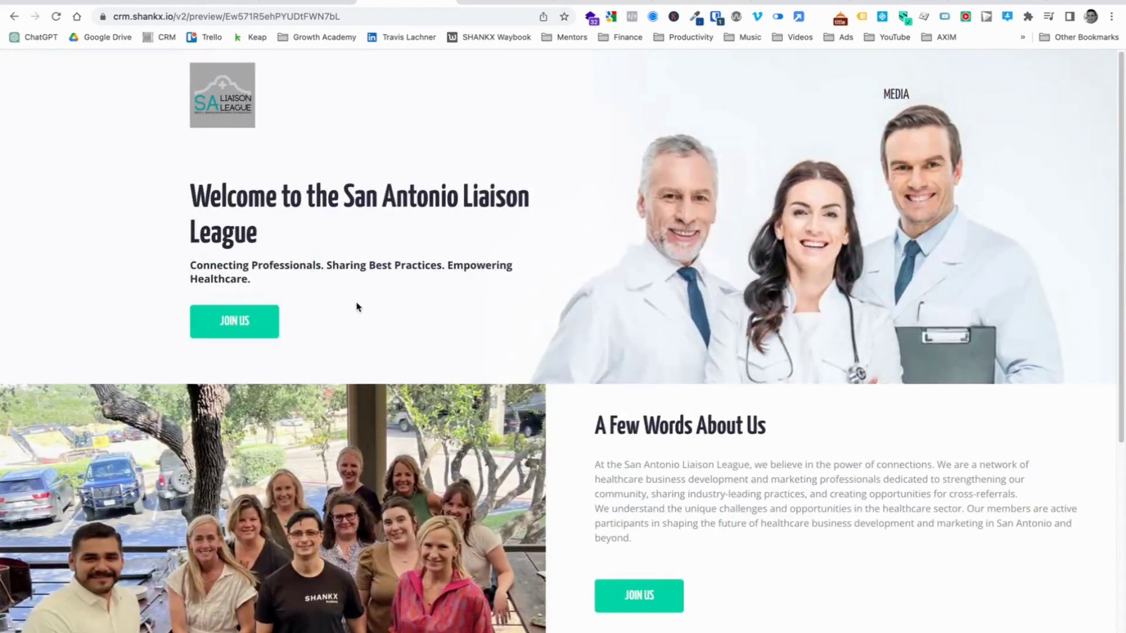
scroll(304, 386, down, 2)
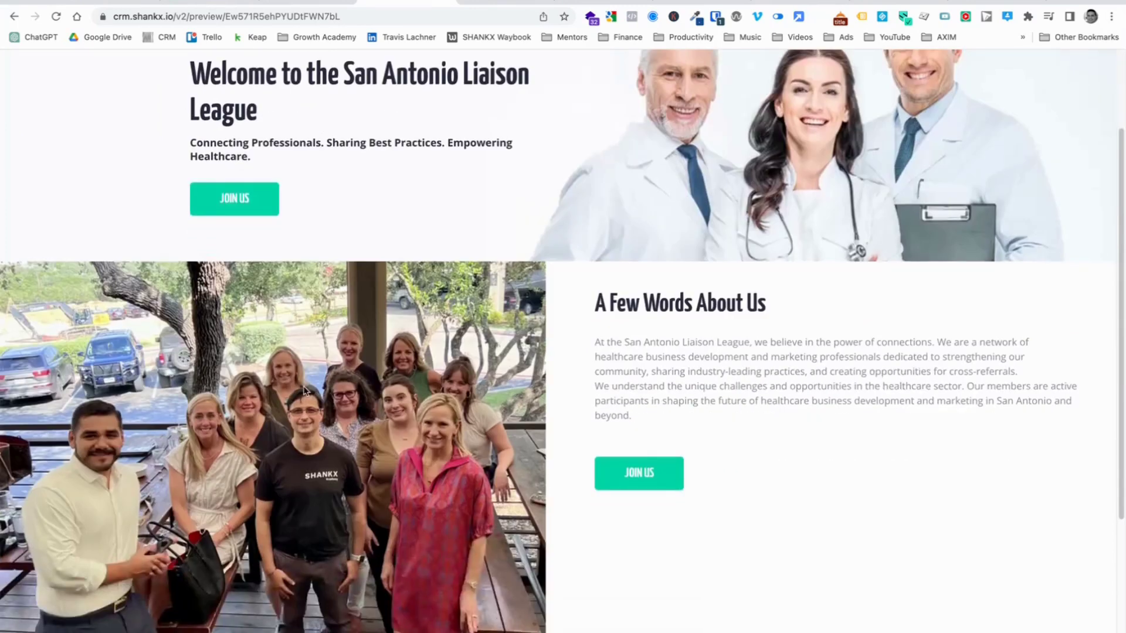
scroll(305, 390, up, 2)
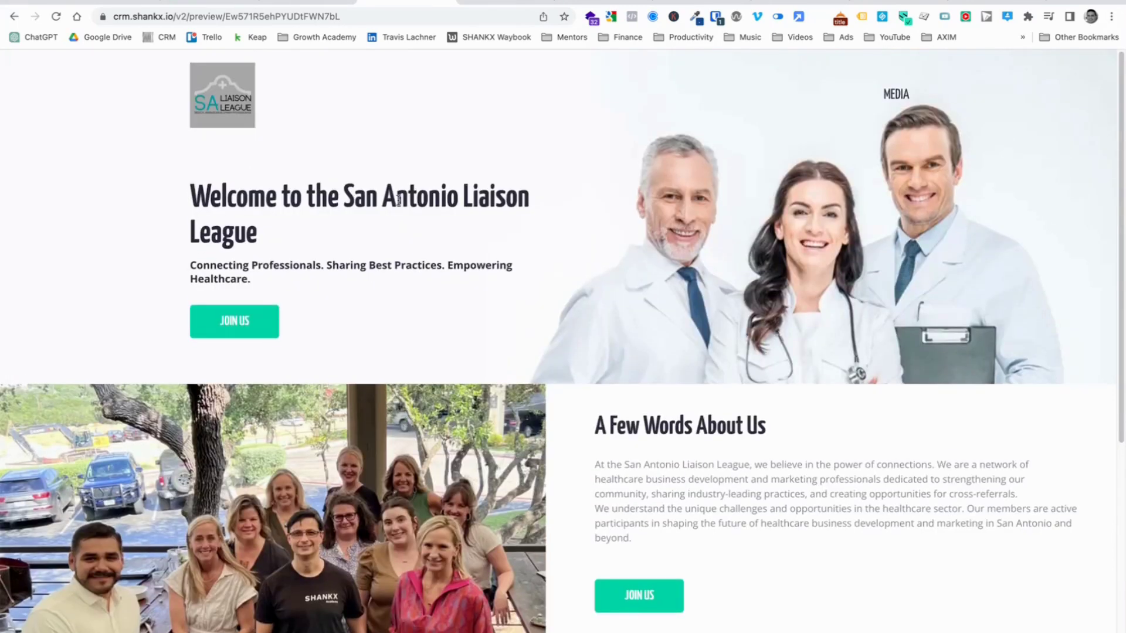
scroll(398, 200, down, 4)
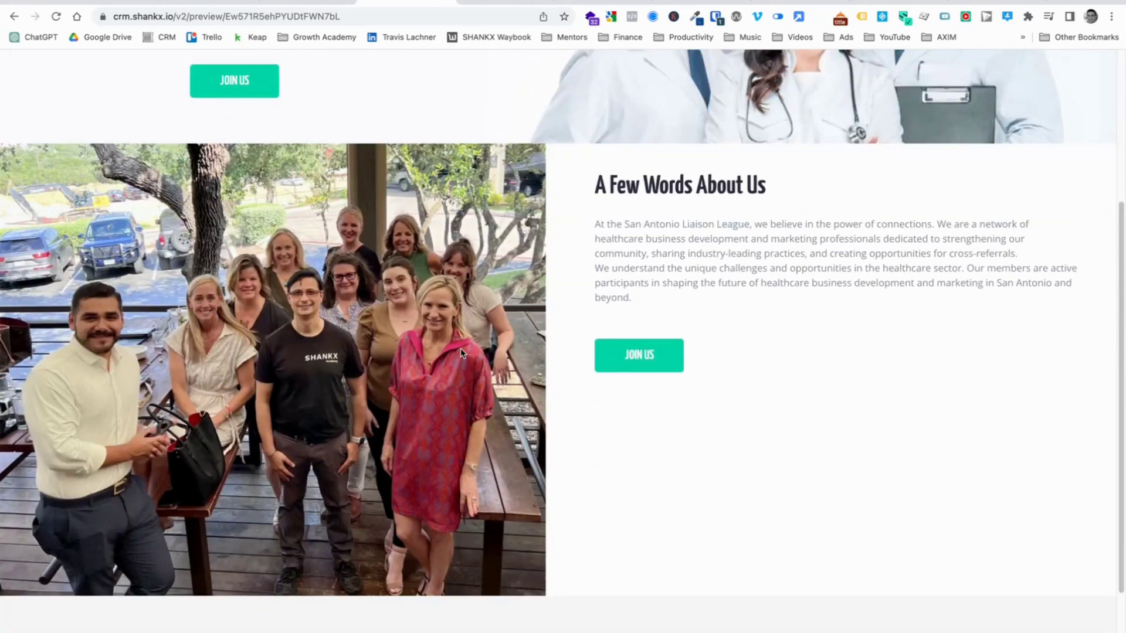
scroll(462, 353, down, 3)
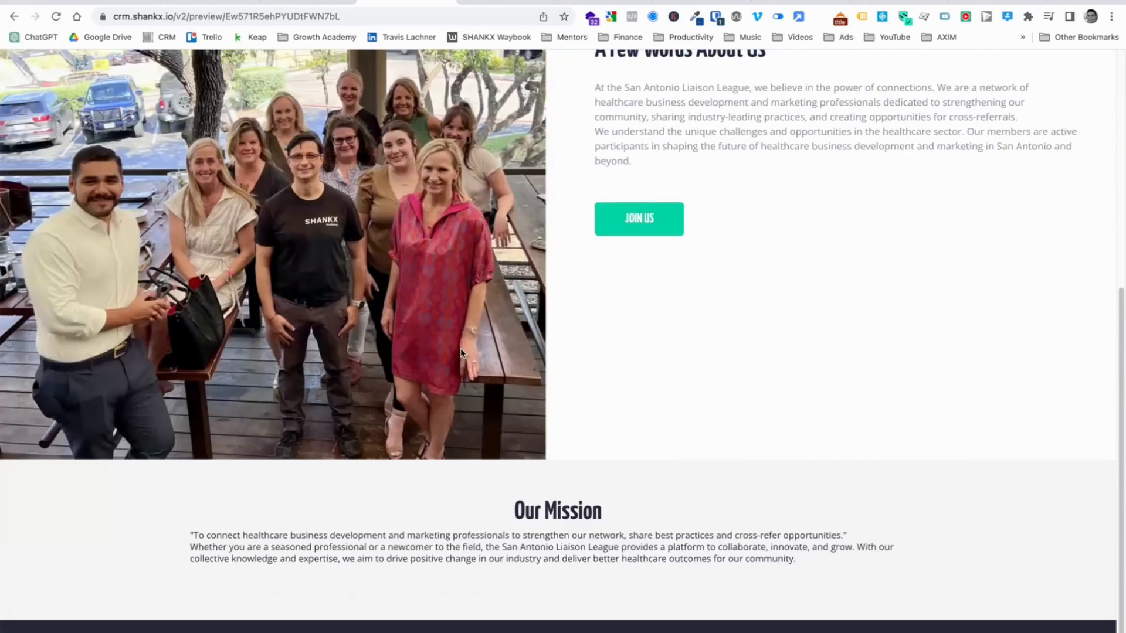
scroll(461, 354, up, 1)
scroll(461, 353, down, 1)
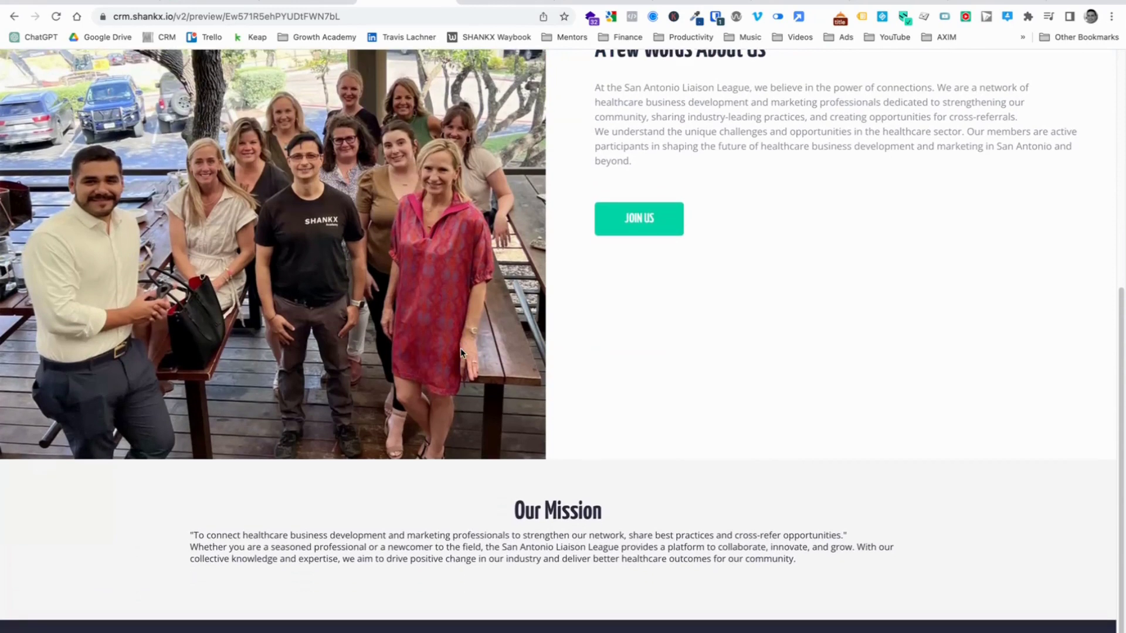